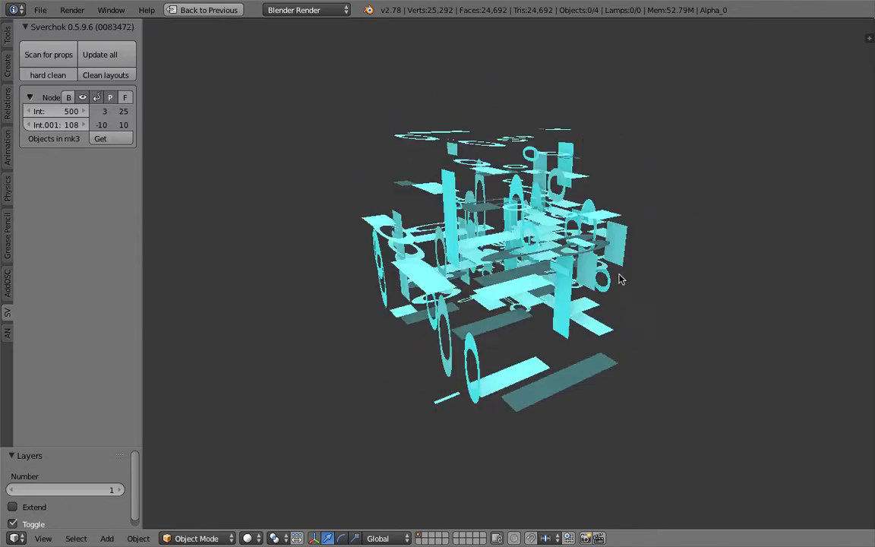
Step: Raise the Sverchok Int.001 value to 229 and orbit around the scattered digits to examine the new arrangement
{"action": "scroll", "coordinate": [620, 275], "scroll_direction": "up", "scroll_amount": 3}
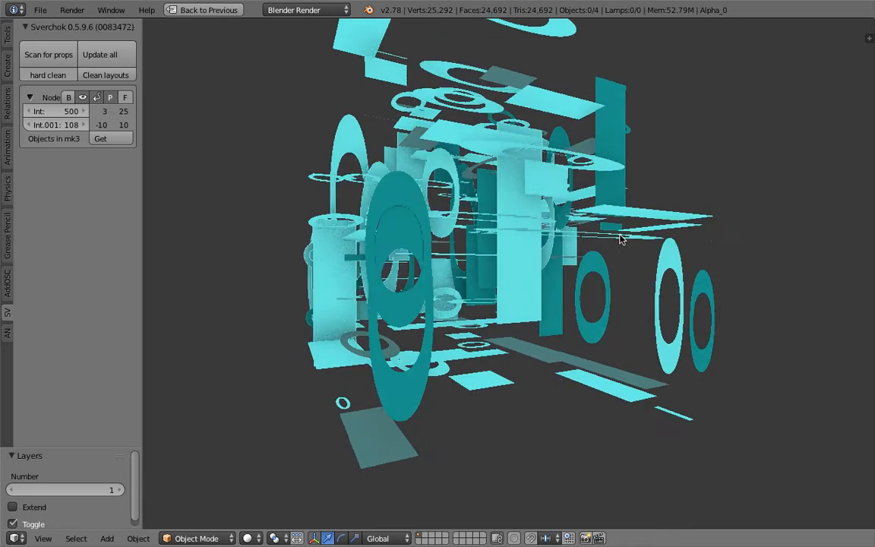
{"action": "scroll", "coordinate": [563, 269], "scroll_direction": "down", "scroll_amount": 1}
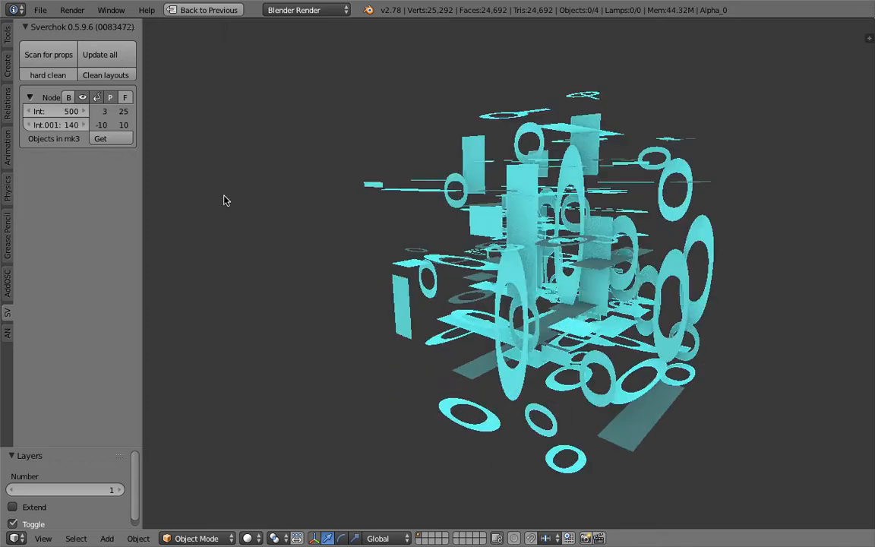
{"action": "left_click", "coordinate": [84, 126]}
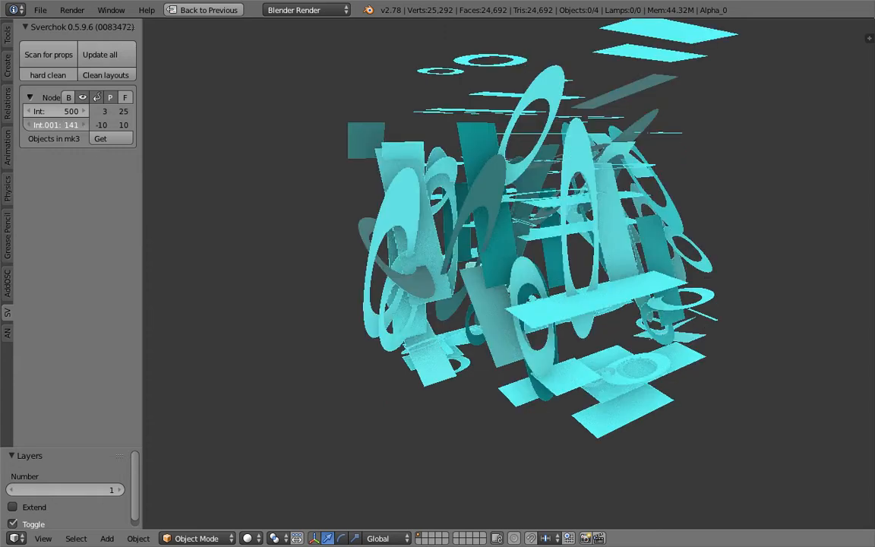
{"action": "left_click_drag", "start_coordinate": [64, 126], "coordinate": [97, 127]}
{"action": "middle_click_drag", "start_coordinate": [344, 231], "coordinate": [438, 203]}
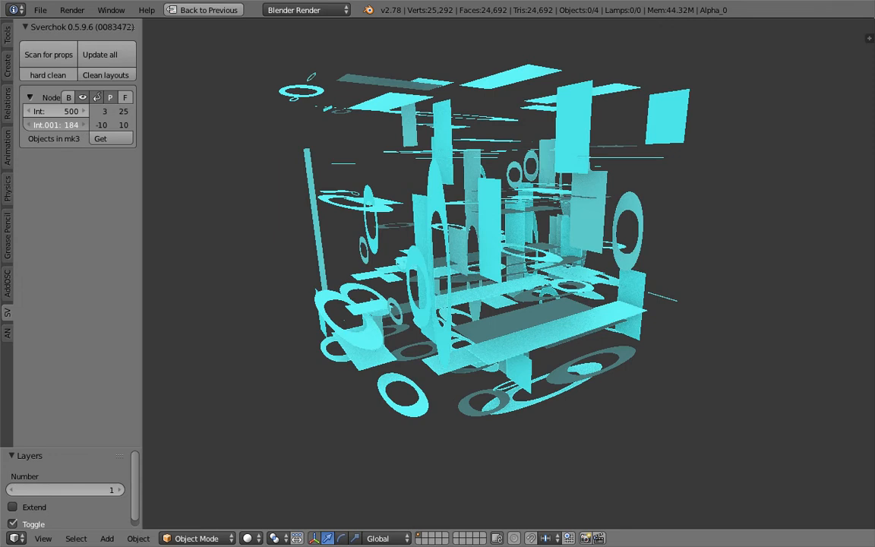
{"action": "left_click_drag", "start_coordinate": [64, 126], "coordinate": [109, 143]}
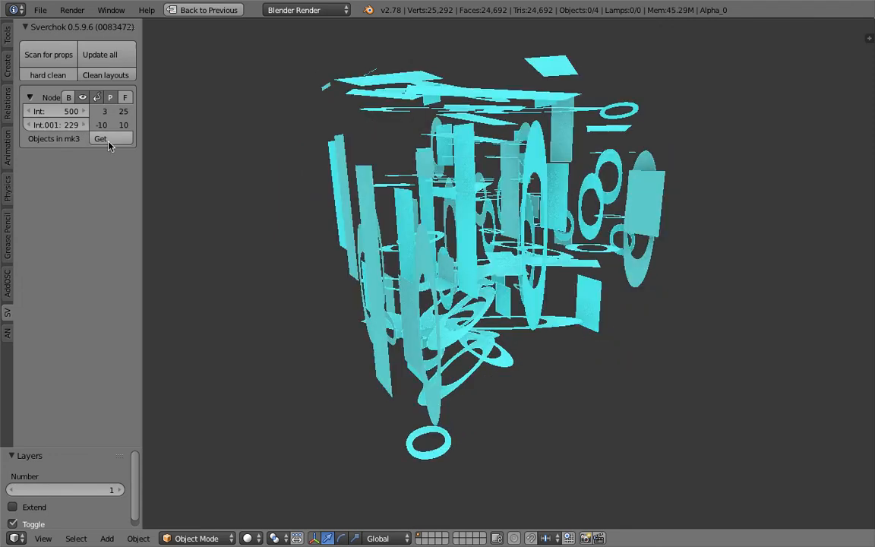
{"action": "mouse_move", "coordinate": [293, 221]}
{"action": "middle_mouse_down"}
{"action": "mouse_move", "coordinate": [559, 307]}
{"action": "mouse_move", "coordinate": [293, 221]}
{"action": "middle_mouse_up"}
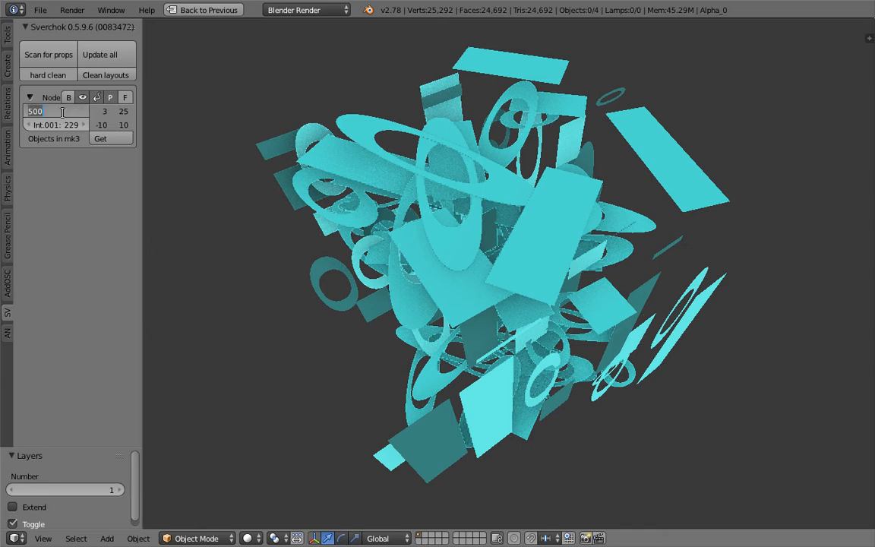
Step: Lower the Sverchok Int value to 64 and raise Int.001 to 334
{"action": "type", "text": "50"}
{"action": "key", "text": "Return"}
{"action": "middle_click_drag", "start_coordinate": [338, 237], "coordinate": [379, 225]}
{"action": "left_click_drag", "start_coordinate": [65, 124], "coordinate": [143, 125]}
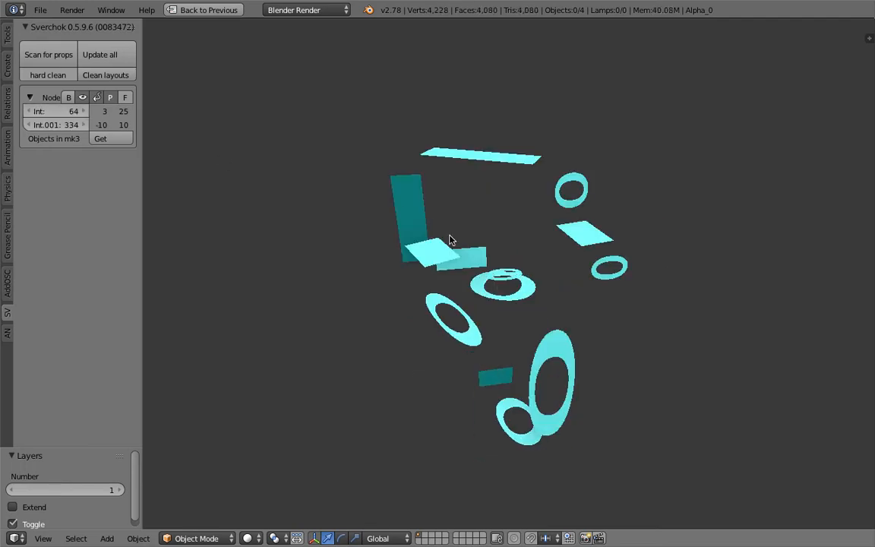
{"action": "middle_click_drag", "start_coordinate": [450, 240], "coordinate": [154, 130]}
Step: Raise the Sverchok Int value to 132 and Int.001 to 438
{"action": "left_click_drag", "start_coordinate": [61, 112], "coordinate": [100, 111]}
{"action": "middle_click_drag", "start_coordinate": [515, 297], "coordinate": [599, 157]}
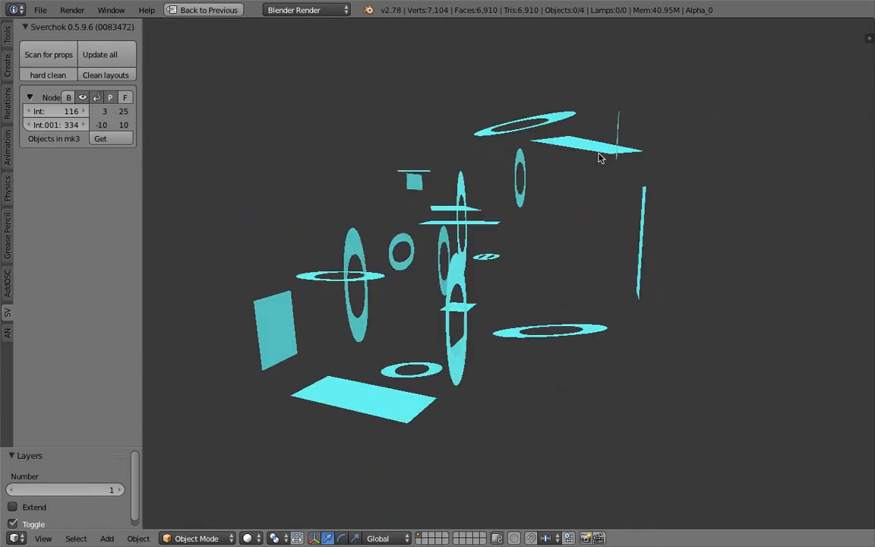
{"action": "middle_click_drag", "start_coordinate": [401, 300], "coordinate": [147, 180]}
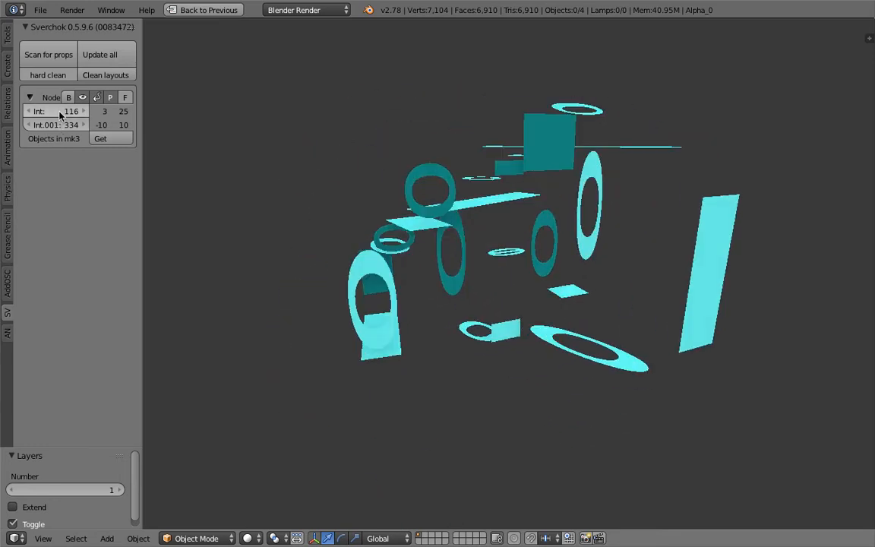
{"action": "left_click_drag", "start_coordinate": [57, 112], "coordinate": [127, 127]}
Step: Select the two source text objects, 0 and 1, and move them clear of the neighbouring scattered shapes
{"action": "middle_click_drag", "start_coordinate": [541, 240], "coordinate": [553, 280]}
{"action": "scroll", "coordinate": [553, 279], "scroll_direction": "up", "scroll_amount": 6}
{"action": "right_click", "coordinate": [558, 274]}
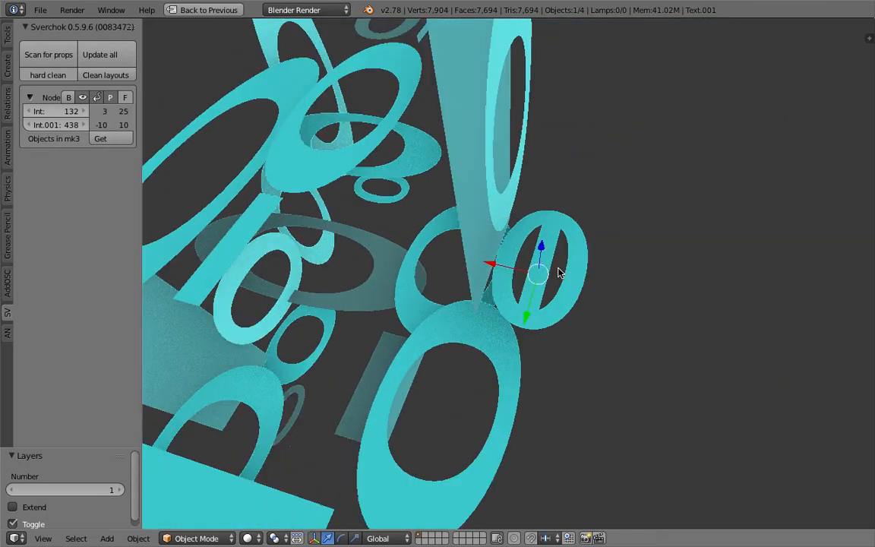
{"action": "right_click", "coordinate": [553, 257], "text": "shift"}
{"action": "scroll", "coordinate": [561, 276], "scroll_direction": "down", "scroll_amount": 5}
{"action": "key", "text": "g"}
{"action": "left_click", "coordinate": [637, 194]}
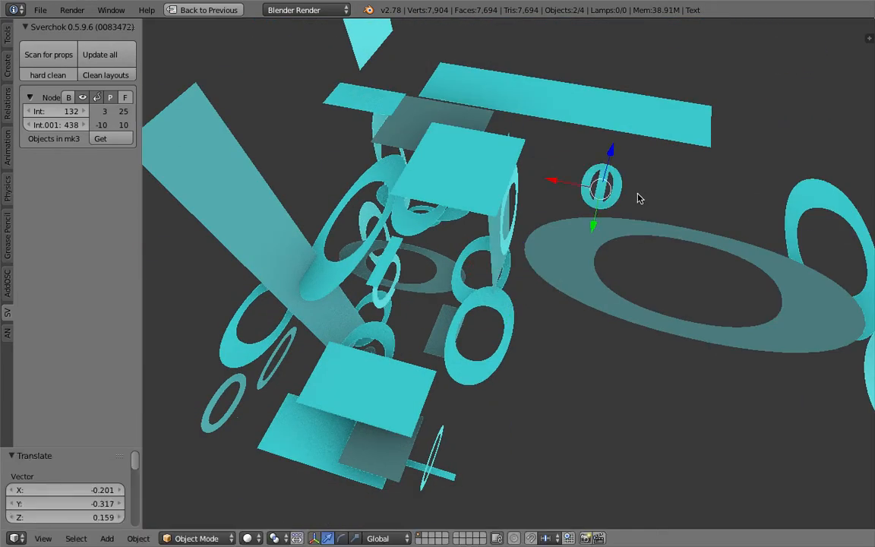
Step: Scale up the two selected source texts and move them by about -0.912, -0.812, 0.688
{"action": "scroll", "coordinate": [572, 228], "scroll_direction": "down", "scroll_amount": 5}
{"action": "key", "text": "s"}
{"action": "left_click", "coordinate": [678, 185]}
{"action": "key", "text": "g"}
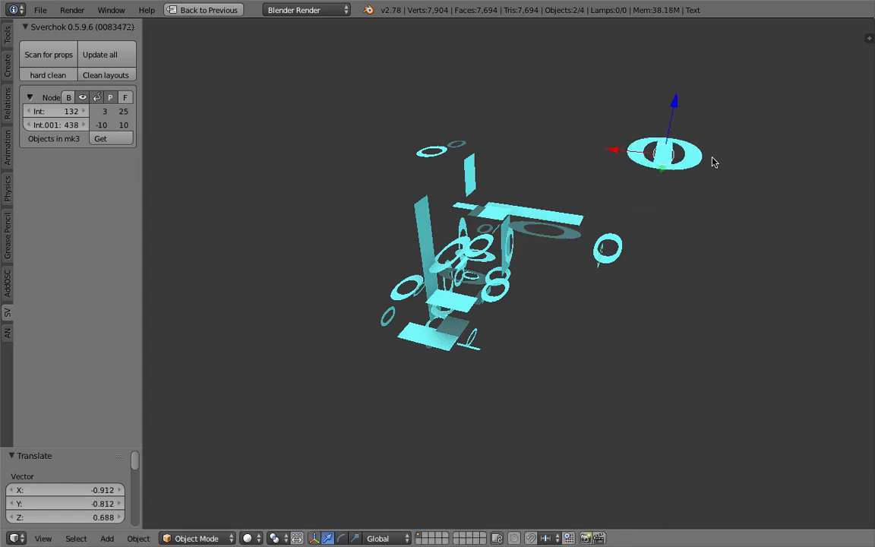
{"action": "left_click", "coordinate": [712, 159]}
Step: Play and stop the animation, and examine the scattered digits from farther away
{"action": "middle_click_drag", "start_coordinate": [650, 199], "coordinate": [632, 215]}
{"action": "key", "text": "alt+a"}
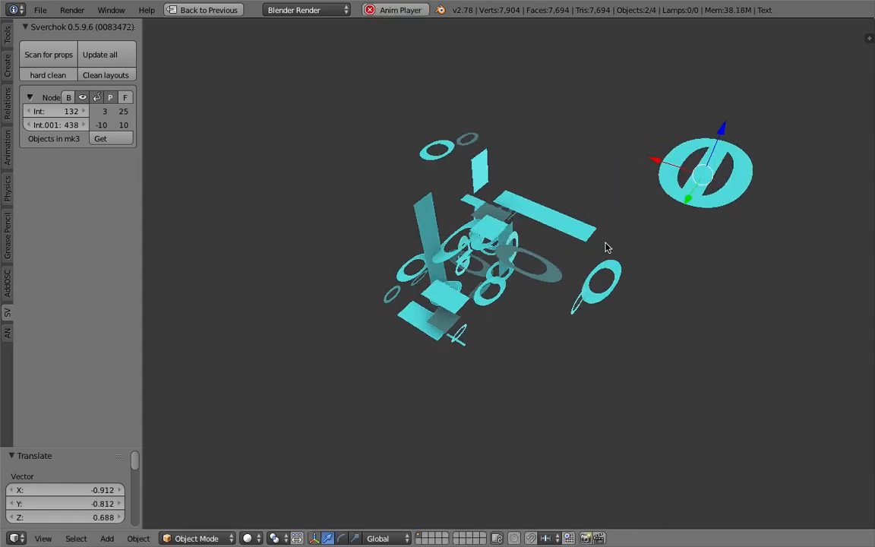
{"action": "key", "text": "alt+a"}
{"action": "scroll", "coordinate": [594, 262], "scroll_direction": "down", "scroll_amount": 6}
{"action": "middle_click_drag", "start_coordinate": [594, 262], "coordinate": [564, 254]}
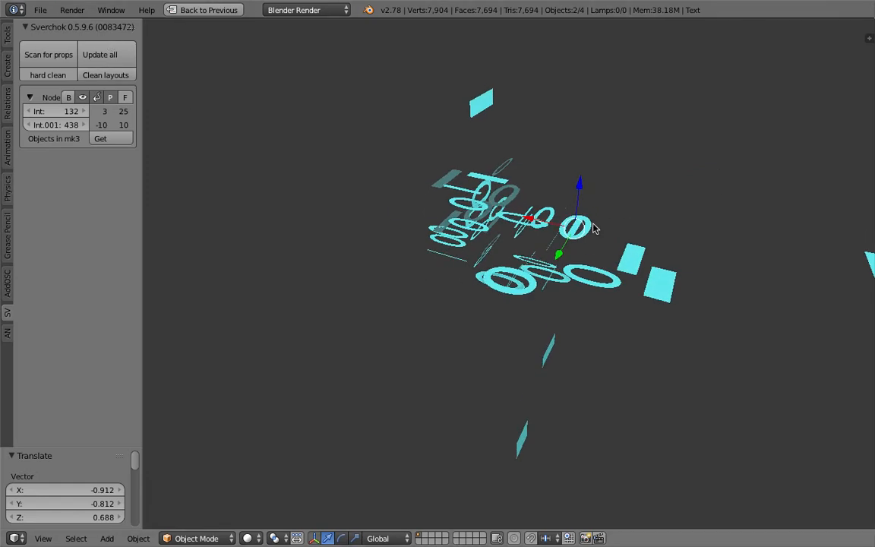
Step: Reload the start-up file and delete all of its default objects
{"action": "left_click", "coordinate": [40, 10]}
{"action": "left_click", "coordinate": [45, 23]}
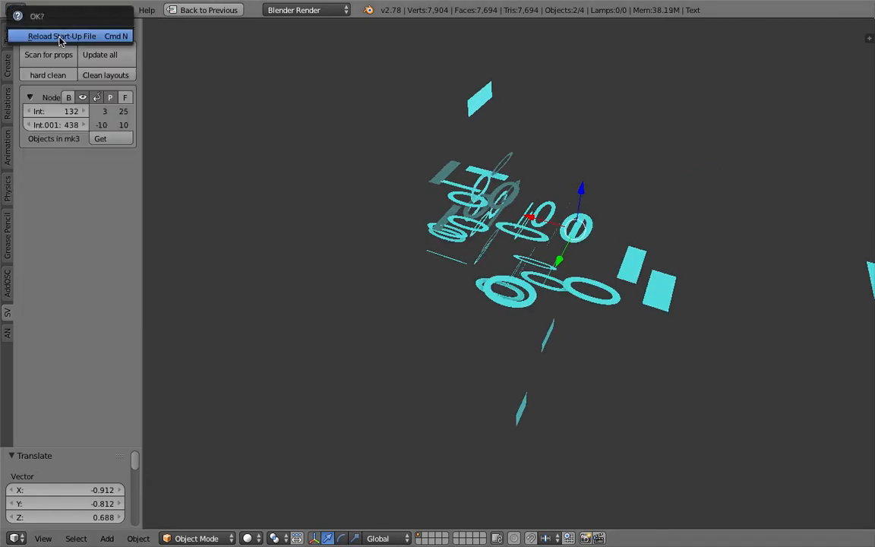
{"action": "left_click", "coordinate": [60, 36]}
{"action": "key", "text": "a"}
{"action": "key", "text": "a"}
{"action": "key", "text": "Delete"}
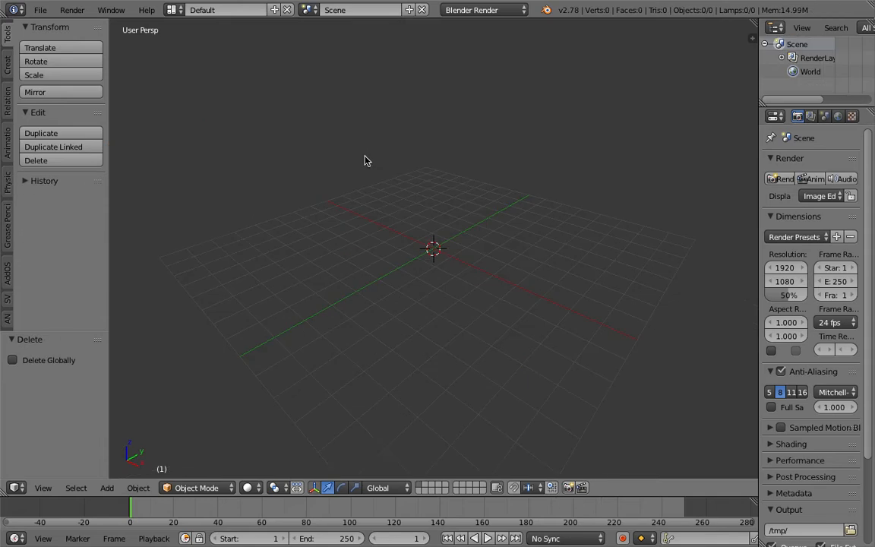
Step: Save the empty scene to the Desktop under a new file name beginning with zeroone_00
{"action": "left_click", "coordinate": [39, 10]}
{"action": "left_click", "coordinate": [112, 126]}
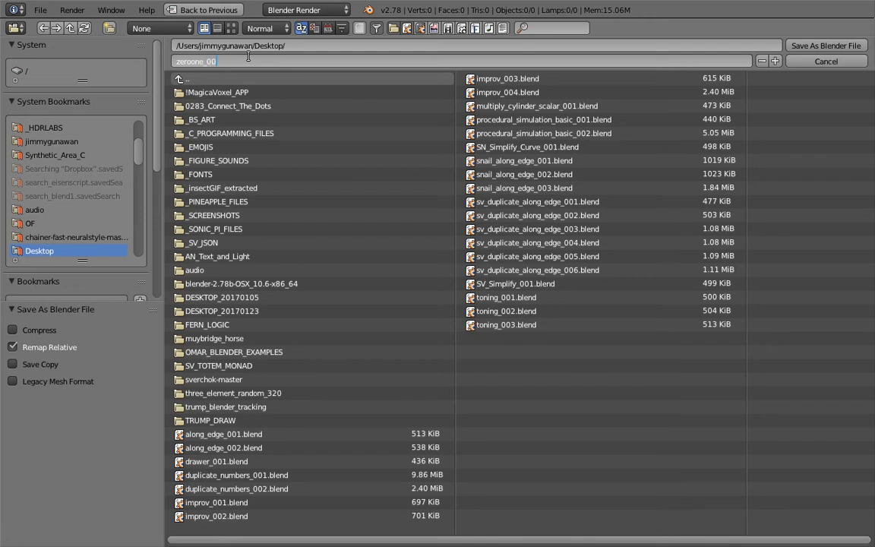
{"action": "key", "text": "Return"}
{"action": "left_click", "coordinate": [249, 56]}
{"action": "left_click", "coordinate": [851, 46]}
Step: Switch to the Compositing screen layout and create a new Sverchok node tree in the node editor
{"action": "left_click", "coordinate": [173, 10]}
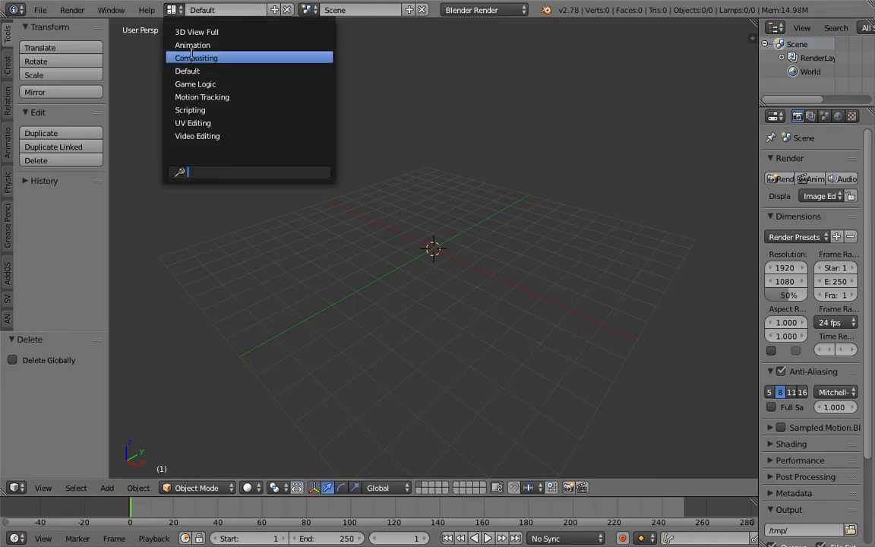
{"action": "left_click", "coordinate": [191, 57]}
{"action": "left_click", "coordinate": [173, 319]}
{"action": "left_click", "coordinate": [300, 319]}
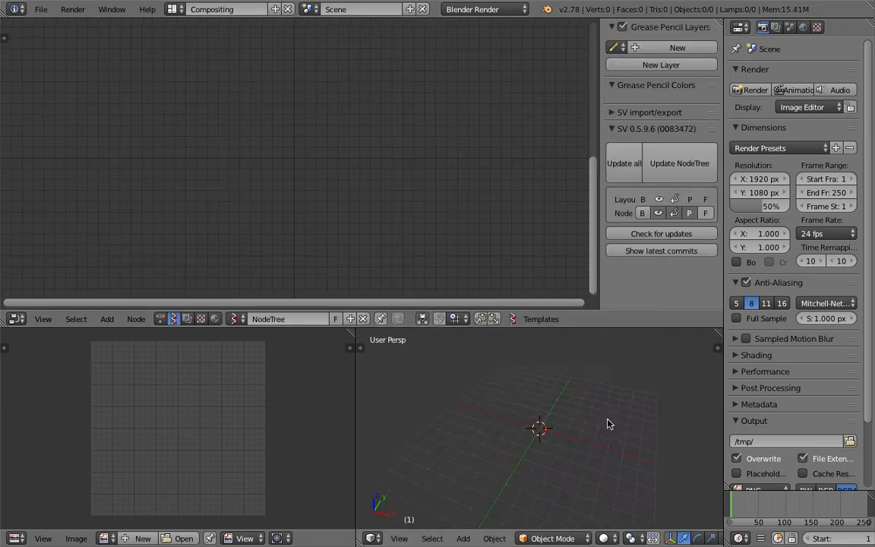
Step: Expand the 3D view over the image editor area and add a text object reading 0
{"action": "left_click_drag", "start_coordinate": [353, 334], "coordinate": [451, 400]}
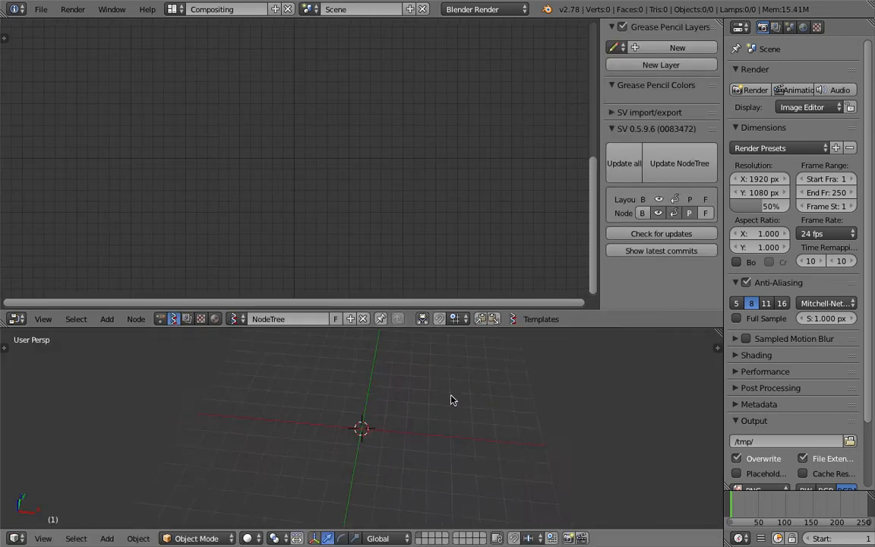
{"action": "key", "text": "shift+a"}
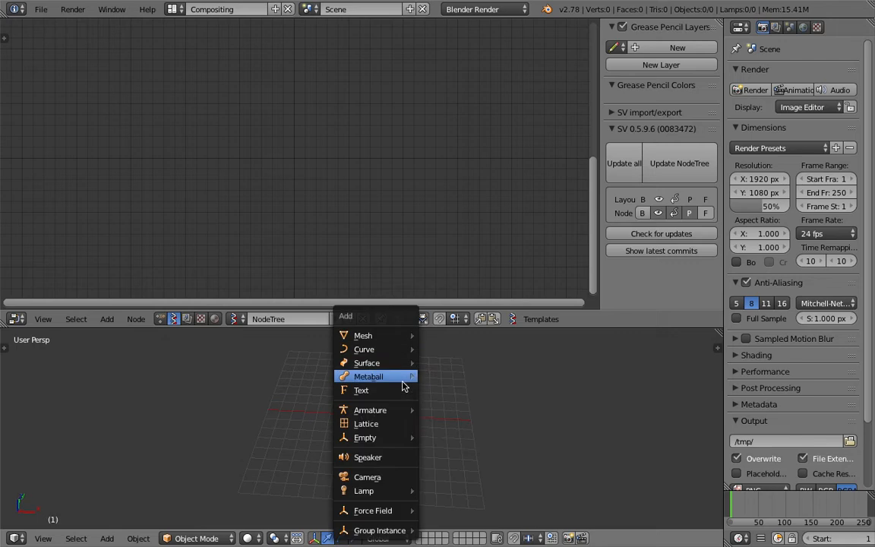
{"action": "left_click", "coordinate": [399, 393]}
{"action": "key", "text": "Tab"}
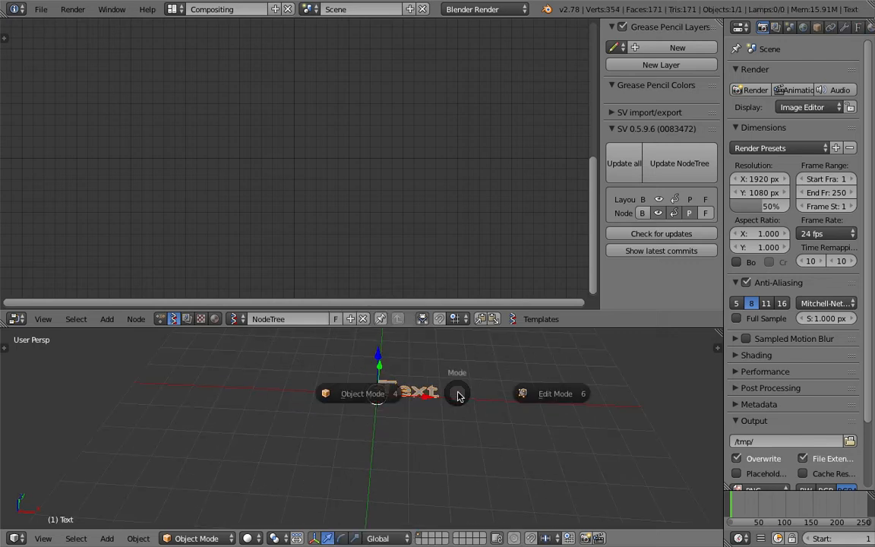
{"action": "left_click", "coordinate": [481, 401]}
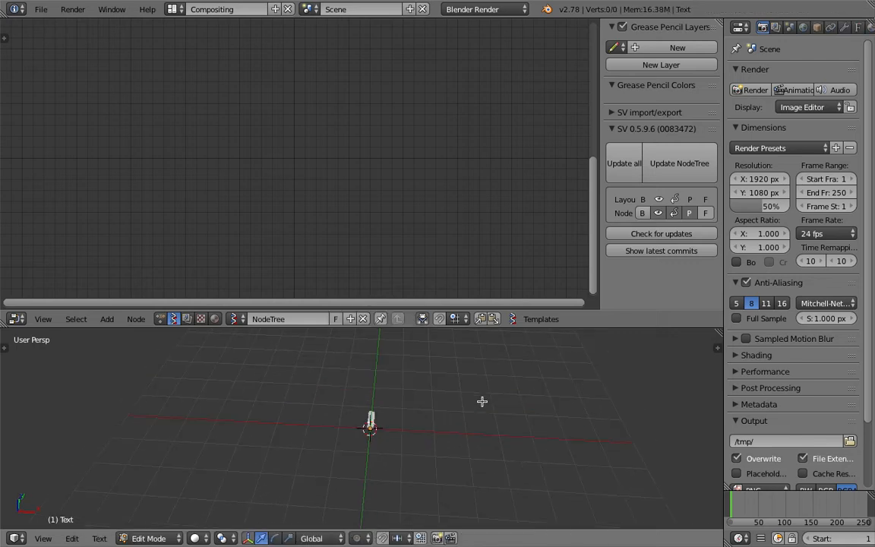
{"action": "key", "text": "Tab"}
{"action": "left_click", "coordinate": [403, 401]}
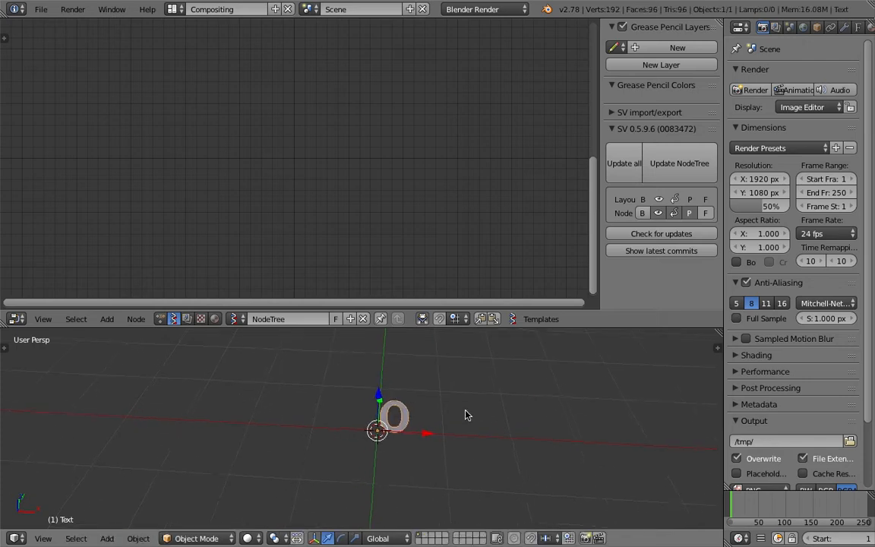
Step: Load TitanOne-Regular.ttf from the Titan_One folder in _FONTS as the text's regular font
{"action": "left_click", "coordinate": [857, 28]}
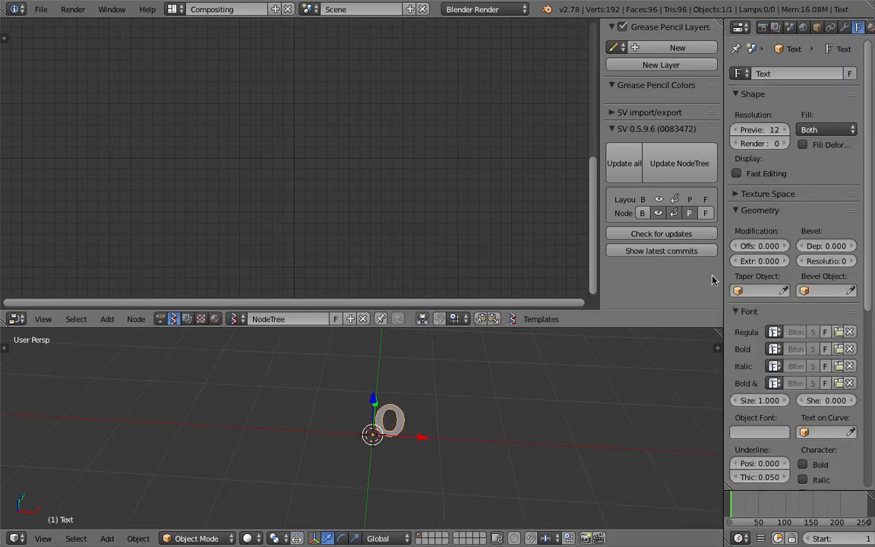
{"action": "left_click", "coordinate": [839, 334]}
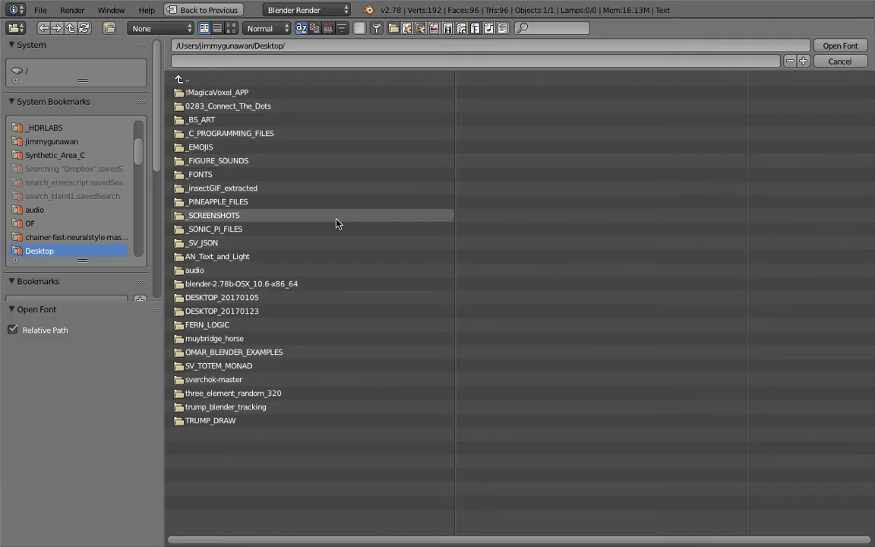
{"action": "left_click", "coordinate": [244, 174]}
{"action": "left_click", "coordinate": [206, 187]}
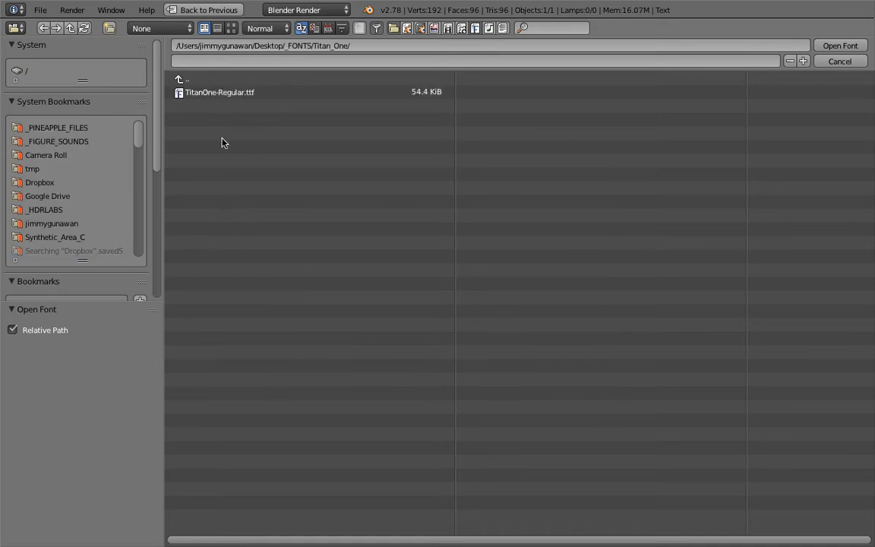
{"action": "double_click", "coordinate": [204, 90]}
{"action": "middle_click_drag", "start_coordinate": [453, 406], "coordinate": [516, 407]}
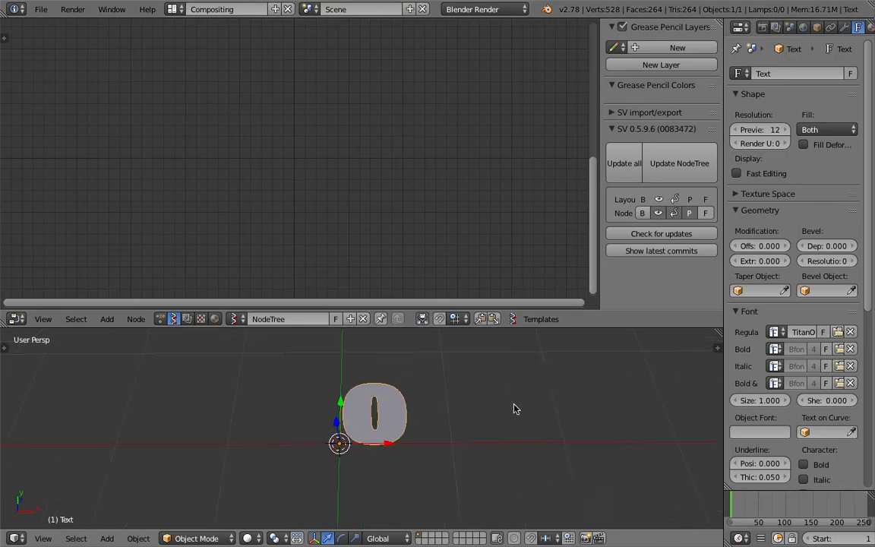
Step: Set the text's regular font to FredokaOne-Regular.ttf from the Fredoka_One folder
{"action": "left_click", "coordinate": [838, 335]}
{"action": "left_click", "coordinate": [220, 79]}
{"action": "left_click", "coordinate": [228, 110]}
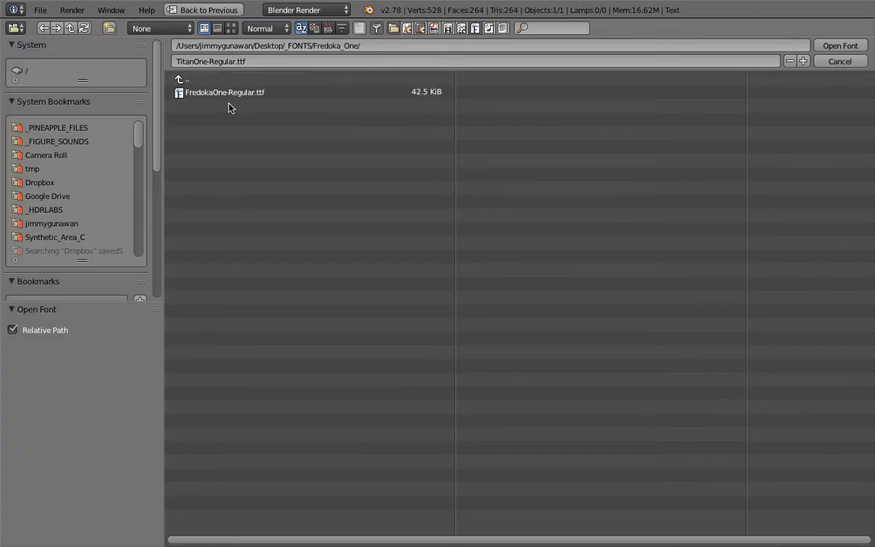
{"action": "double_click", "coordinate": [228, 91]}
Step: Duplicate the 0 text along the X axis, placing the copy just beside the original
{"action": "middle_click_drag", "start_coordinate": [412, 434], "coordinate": [385, 418], "text": "shift"}
{"action": "key", "text": "shift+d"}
{"action": "key", "text": "x"}
{"action": "left_click", "coordinate": [455, 426]}
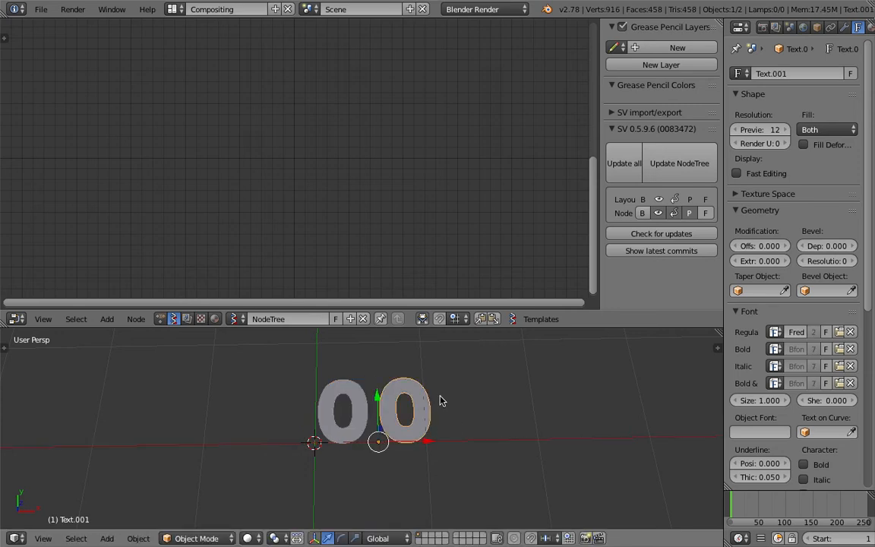
Step: Change the duplicated text's content to 1 and return to Object Mode
{"action": "key", "text": "Tab"}
{"action": "left_click", "coordinate": [508, 405]}
{"action": "key", "text": "BackSpace"}
{"action": "type", "text": "1"}
{"action": "key", "text": "Tab"}
{"action": "left_click", "coordinate": [410, 423]}
Step: Select the 0 text and save the scene over the existing blend file
{"action": "middle_click_drag", "start_coordinate": [403, 427], "coordinate": [418, 378]}
{"action": "right_click", "coordinate": [355, 417]}
{"action": "right_click", "coordinate": [403, 412]}
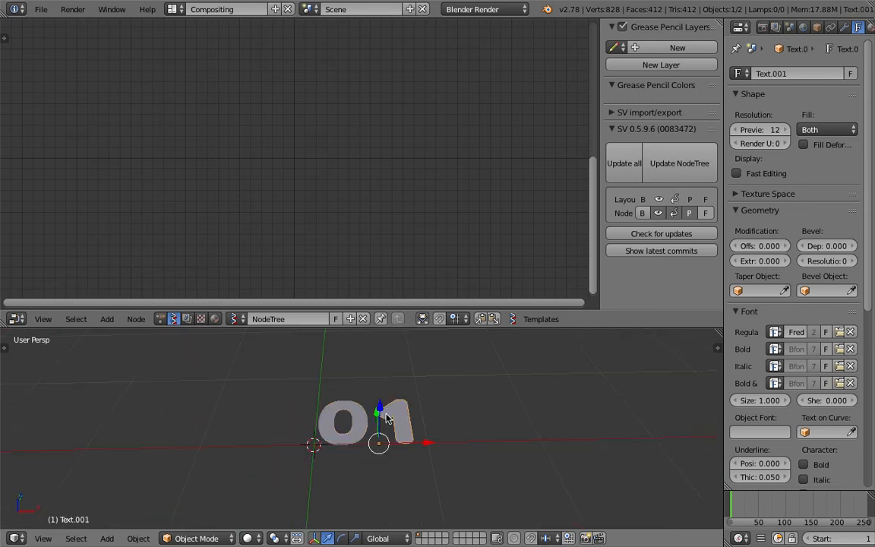
{"action": "right_click", "coordinate": [391, 417]}
{"action": "right_click", "coordinate": [360, 414]}
{"action": "key", "text": "ctrl+s"}
{"action": "left_click", "coordinate": [360, 414]}
{"action": "middle_click_drag", "start_coordinate": [360, 414], "coordinate": [354, 430]}
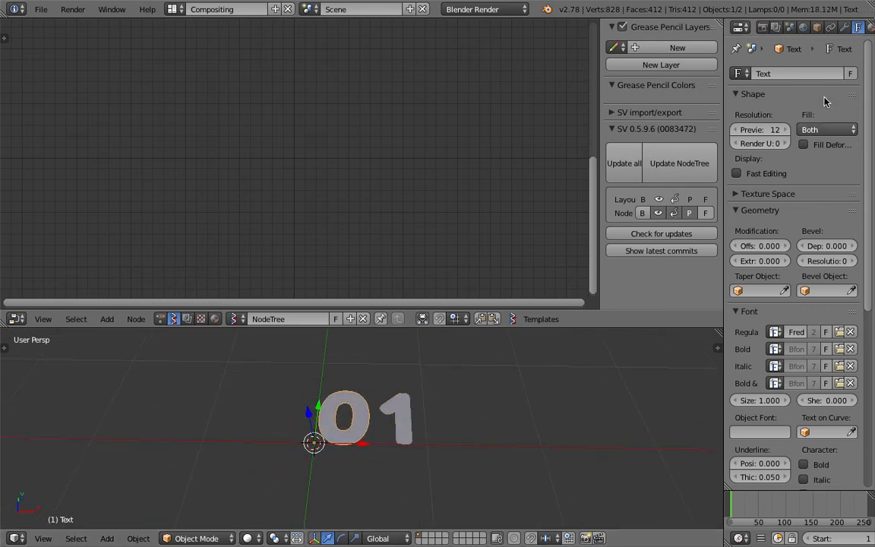
Step: Set the horizontal paragraph alignment of both the 0 and 1 texts to Center
{"action": "scroll", "coordinate": [798, 273], "scroll_direction": "down", "scroll_amount": 5}
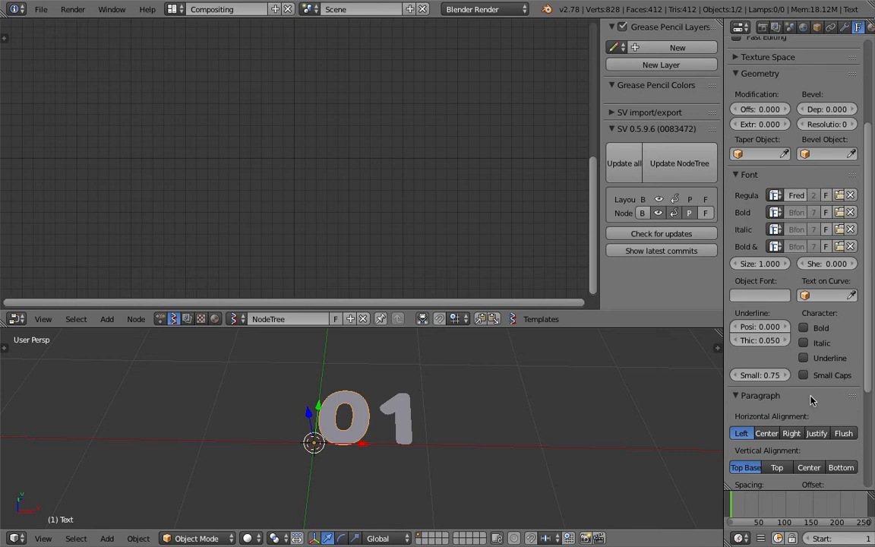
{"action": "scroll", "coordinate": [812, 400], "scroll_direction": "down", "scroll_amount": 2}
{"action": "left_click", "coordinate": [767, 379]}
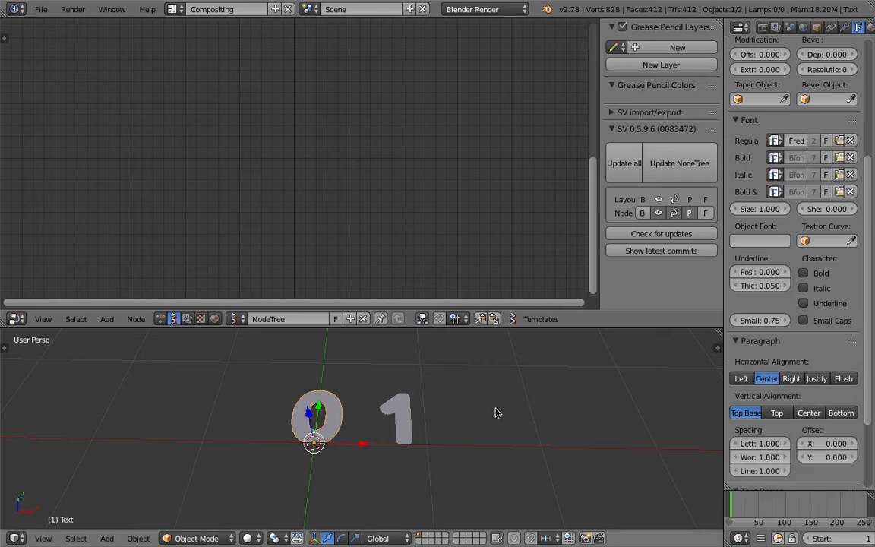
{"action": "left_click", "coordinate": [767, 379]}
{"action": "middle_click_drag", "start_coordinate": [468, 401], "coordinate": [462, 420]}
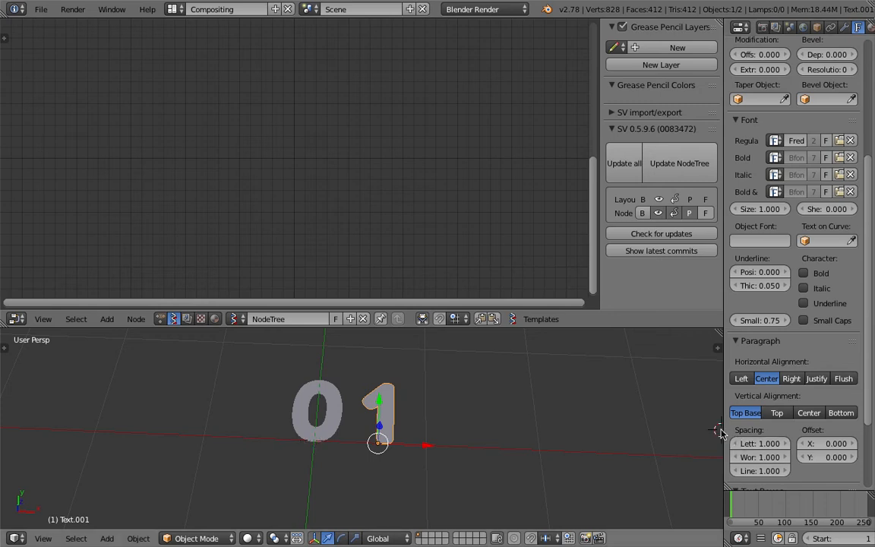
Step: Shift the 1 text downward with its paragraph Y offset, and set the 0 text's paragraph Y offset to -0.300
{"action": "left_click_drag", "start_coordinate": [724, 430], "coordinate": [649, 429]}
{"action": "left_click_drag", "start_coordinate": [819, 456], "coordinate": [851, 455]}
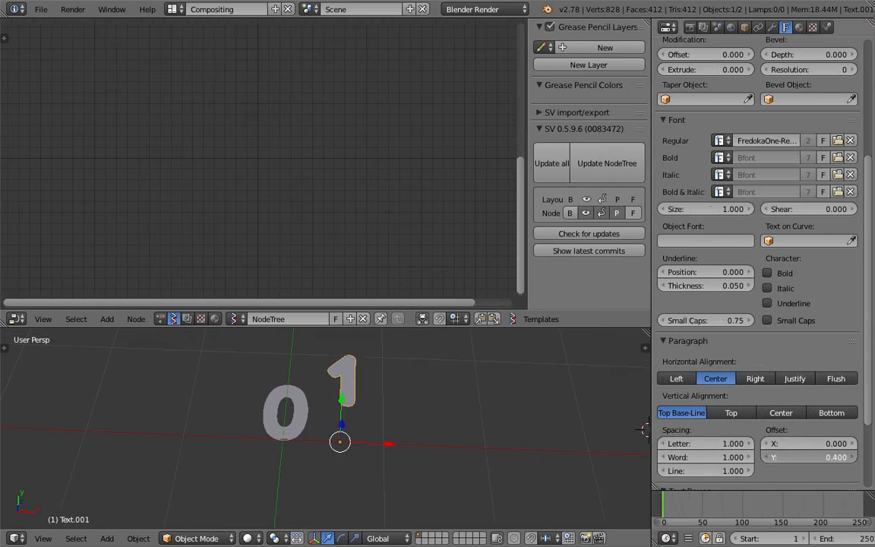
{"action": "right_click", "coordinate": [300, 402]}
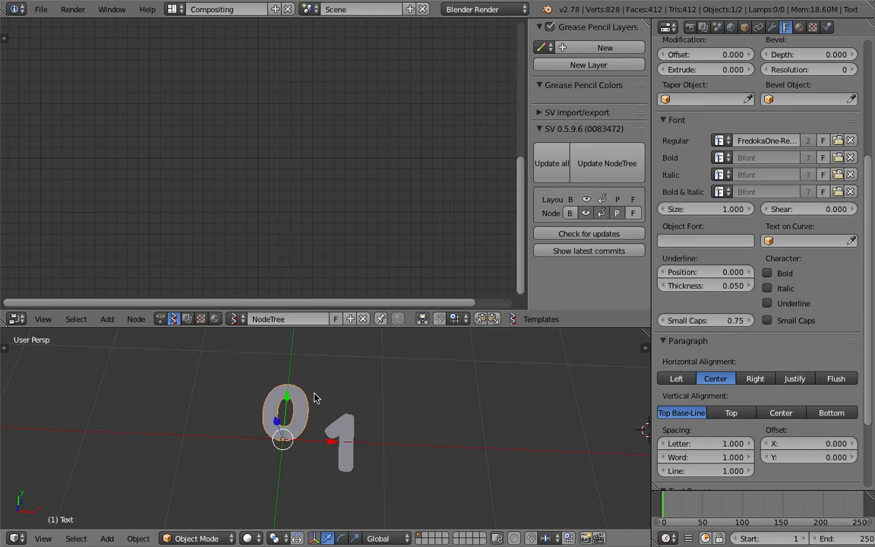
{"action": "left_click_drag", "start_coordinate": [809, 456], "coordinate": [782, 456]}
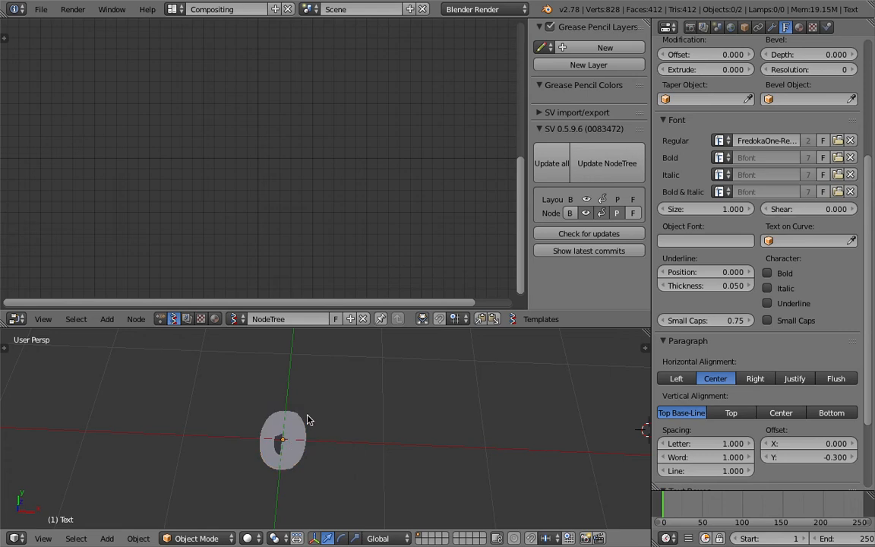
Step: With both stacked texts selected, hide the node editor's sidebar and save the scene over the existing blend file
{"action": "left_click_drag", "start_coordinate": [320, 464], "coordinate": [328, 472]}
{"action": "middle_click_drag", "start_coordinate": [380, 428], "coordinate": [391, 401], "text": "shift"}
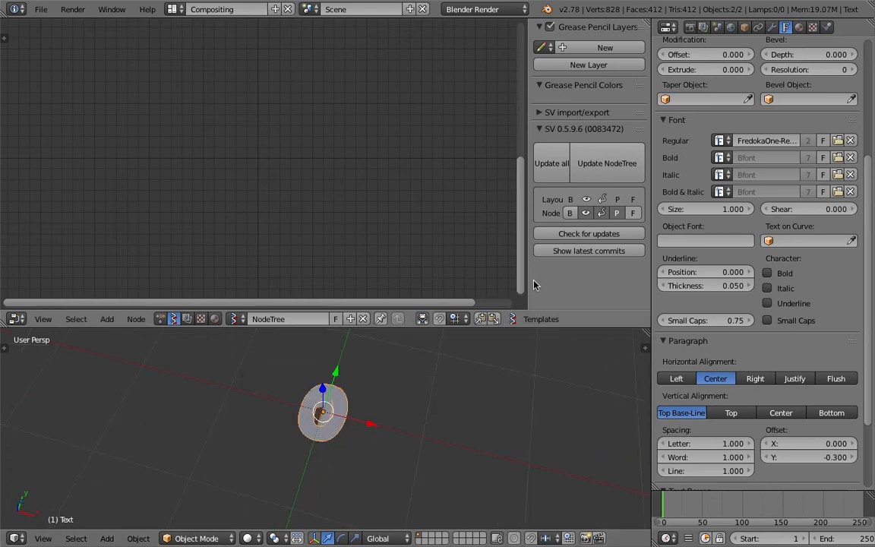
{"action": "left_click_drag", "start_coordinate": [530, 272], "coordinate": [700, 267]}
{"action": "middle_click_drag", "start_coordinate": [414, 443], "coordinate": [469, 428]}
{"action": "key", "text": "ctrl+s"}
{"action": "left_click", "coordinate": [468, 426]}
Step: Add an Objects in mk3 node to the Sverchok node tree and place it in the empty area
{"action": "middle_click_drag", "start_coordinate": [323, 166], "coordinate": [267, 145]}
{"action": "key", "text": "shift+a"}
{"action": "mouse_move", "coordinate": [267, 146]}
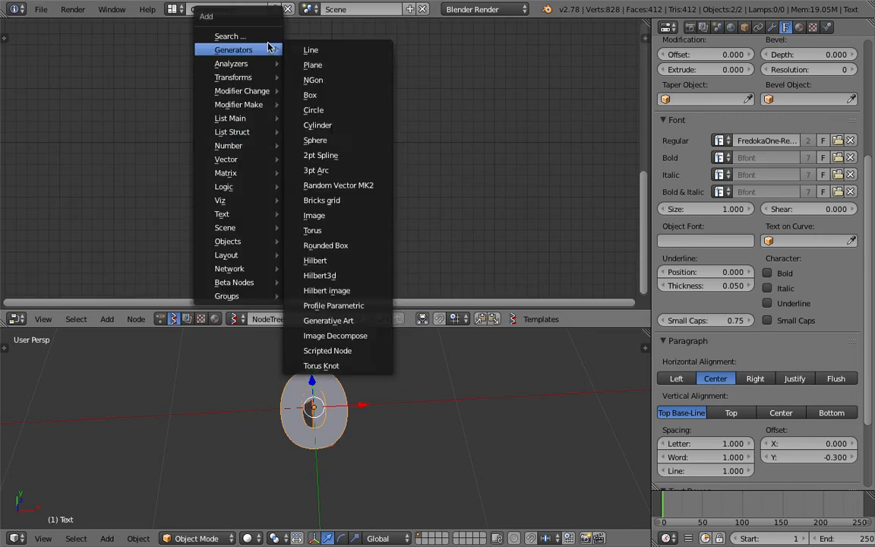
{"action": "left_click", "coordinate": [242, 36]}
{"action": "type", "text": "objec"}
{"action": "left_click", "coordinate": [299, 76]}
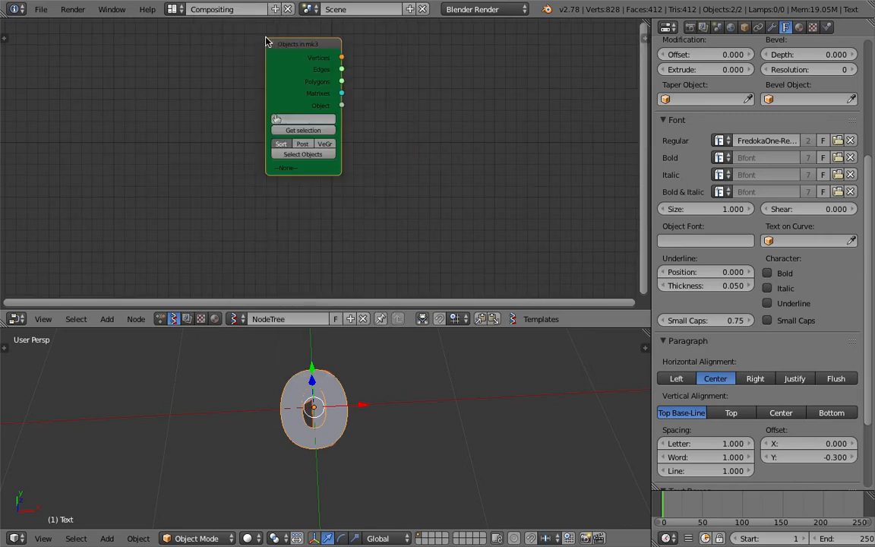
{"action": "left_click", "coordinate": [151, 79]}
Step: Save the blend file and load both selected text objects into the Objects in node
{"action": "key", "text": "ctrl+s"}
{"action": "left_click", "coordinate": [150, 83]}
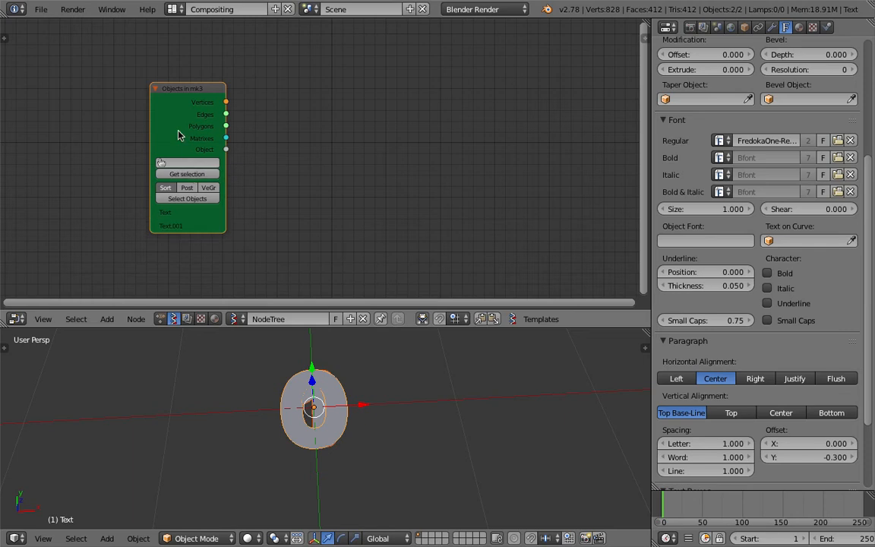
{"action": "left_click_drag", "start_coordinate": [188, 152], "coordinate": [150, 133]}
Step: Add a Viewer Draw node to the right of the Objects in node
{"action": "key", "text": "space"}
{"action": "type", "text": "view"}
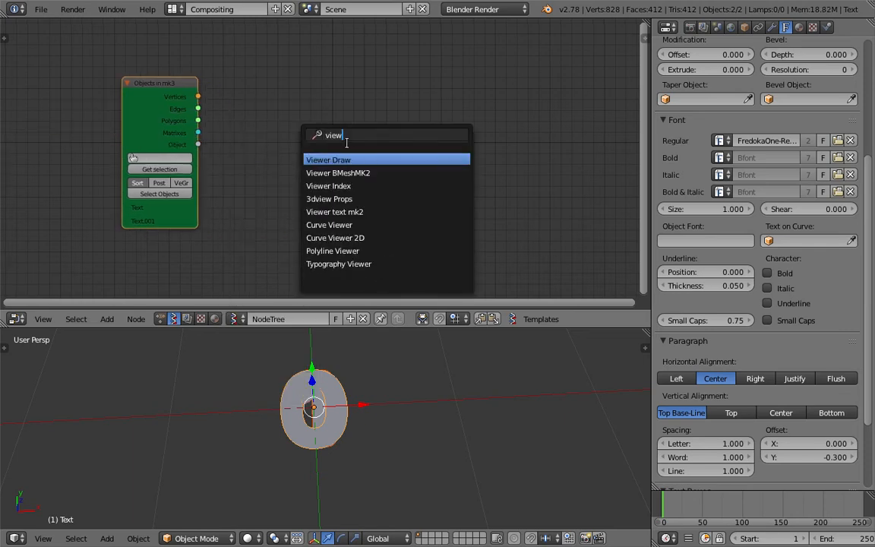
{"action": "key", "text": "Return"}
{"action": "left_click", "coordinate": [422, 103]}
Step: Link the Objects in node's Vertices to Viewer Draw's vertices and its Polygons to edg_pol
{"action": "left_click_drag", "start_coordinate": [197, 97], "coordinate": [361, 186]}
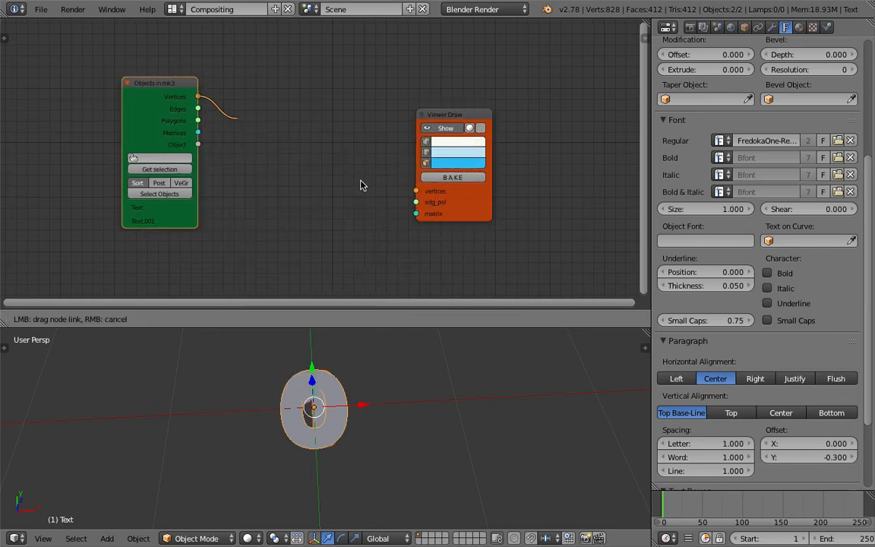
{"action": "left_click_drag", "start_coordinate": [416, 196], "coordinate": [416, 190]}
{"action": "left_click_drag", "start_coordinate": [417, 202], "coordinate": [277, 157]}
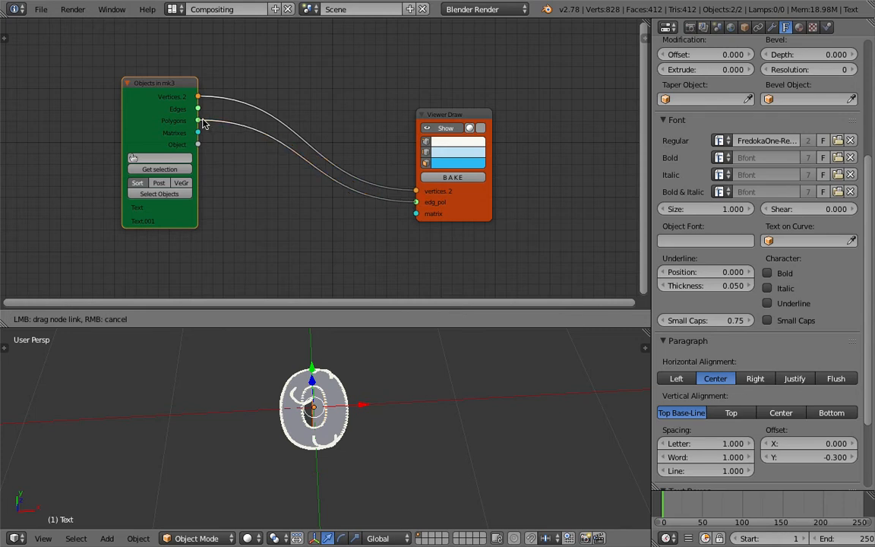
{"action": "left_click_drag", "start_coordinate": [203, 124], "coordinate": [197, 120]}
Step: Shift the Viewer Draw node slightly up and turn off its edge display
{"action": "middle_click_drag", "start_coordinate": [352, 399], "coordinate": [331, 409]}
{"action": "left_click_drag", "start_coordinate": [423, 173], "coordinate": [417, 153]}
{"action": "scroll", "coordinate": [407, 411], "scroll_direction": "up", "scroll_amount": 7}
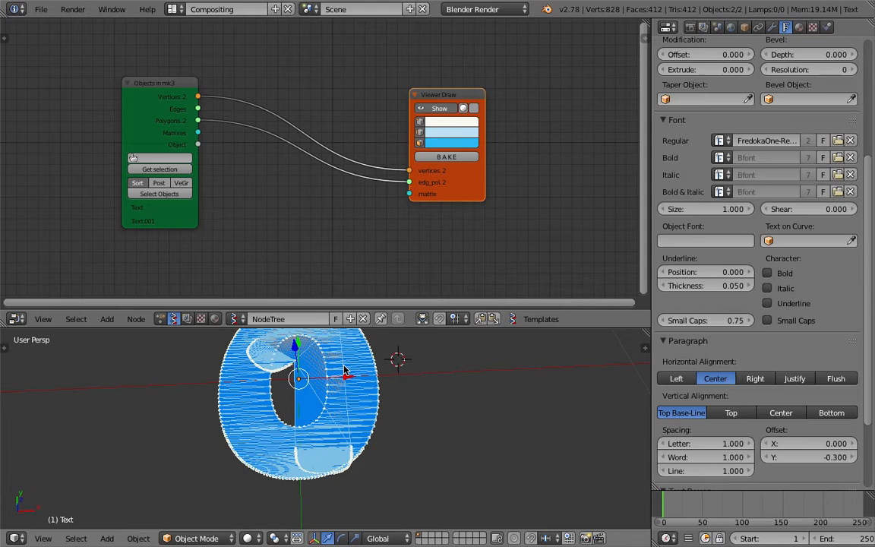
{"action": "mouse_move", "coordinate": [395, 413]}
{"action": "middle_mouse_down"}
{"action": "mouse_move", "coordinate": [384, 403]}
{"action": "mouse_move", "coordinate": [397, 415]}
{"action": "mouse_move", "coordinate": [370, 417]}
{"action": "mouse_move", "coordinate": [379, 410]}
{"action": "mouse_move", "coordinate": [372, 424]}
{"action": "mouse_move", "coordinate": [352, 422]}
{"action": "middle_mouse_up"}
{"action": "left_click", "coordinate": [419, 133]}
{"action": "scroll", "coordinate": [409, 409], "scroll_direction": "down", "scroll_amount": 2}
{"action": "middle_click_drag", "start_coordinate": [409, 408], "coordinate": [382, 429]}
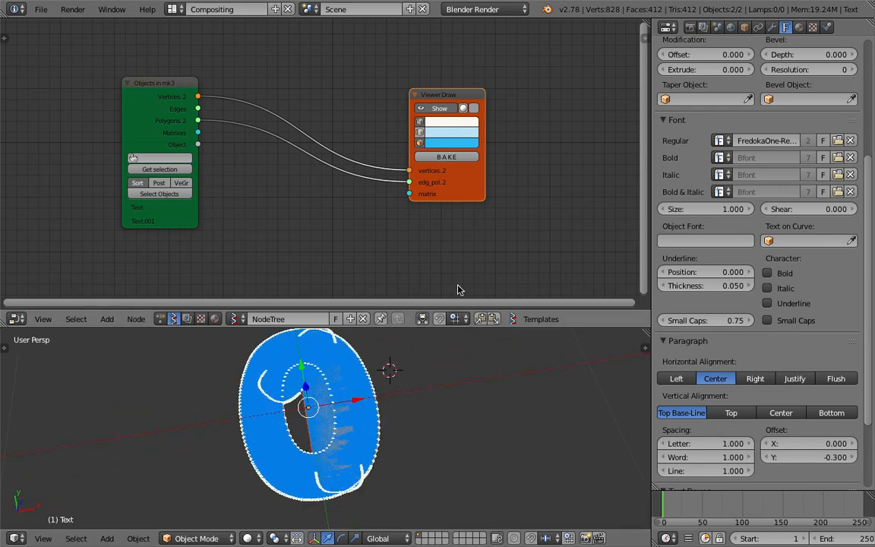
Step: Move the Viewer Draw node up and to the right to free space below the links
{"action": "middle_click_drag", "start_coordinate": [426, 236], "coordinate": [421, 243]}
{"action": "mouse_move", "coordinate": [467, 202]}
{"action": "left_mouse_down"}
{"action": "mouse_move", "coordinate": [461, 180]}
{"action": "mouse_move", "coordinate": [485, 169]}
{"action": "left_mouse_up"}
{"action": "middle_click_drag", "start_coordinate": [410, 187], "coordinate": [443, 151]}
{"action": "middle_click_drag", "start_coordinate": [378, 416], "coordinate": [371, 412]}
{"action": "scroll", "coordinate": [371, 413], "scroll_direction": "down", "scroll_amount": 2}
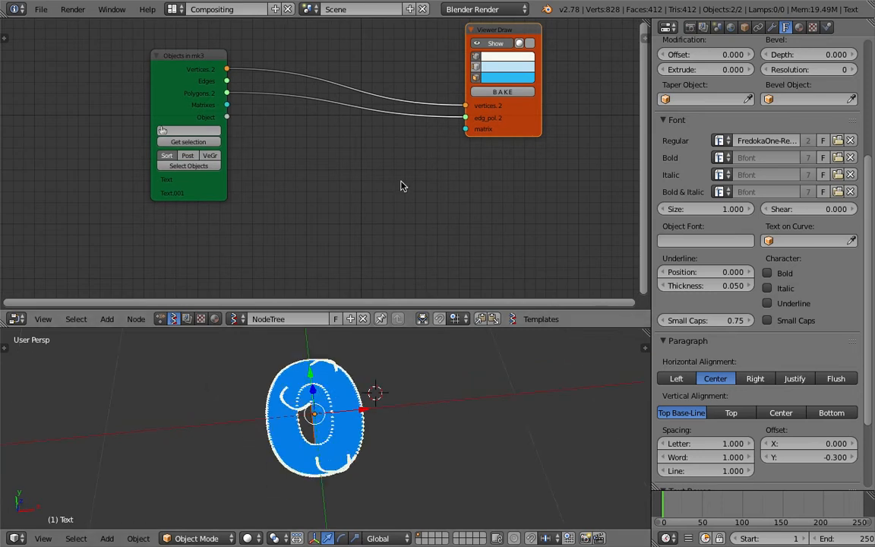
{"action": "middle_click_drag", "start_coordinate": [404, 217], "coordinate": [426, 208]}
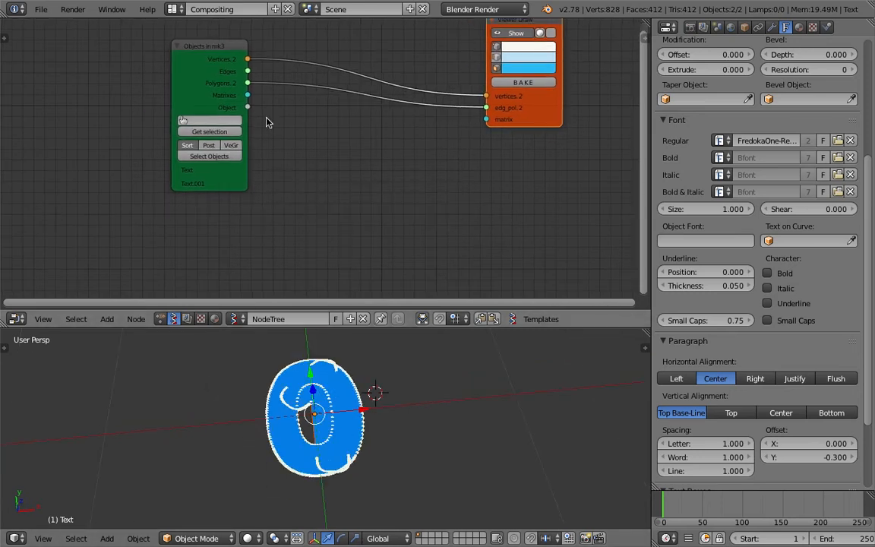
Step: Add a Line generator node below and between the Objects in and Viewer Draw nodes
{"action": "key", "text": "Escape"}
{"action": "key", "text": "shift+a"}
{"action": "left_click", "coordinate": [370, 146]}
{"action": "type", "text": "lin"}
{"action": "key", "text": "Return"}
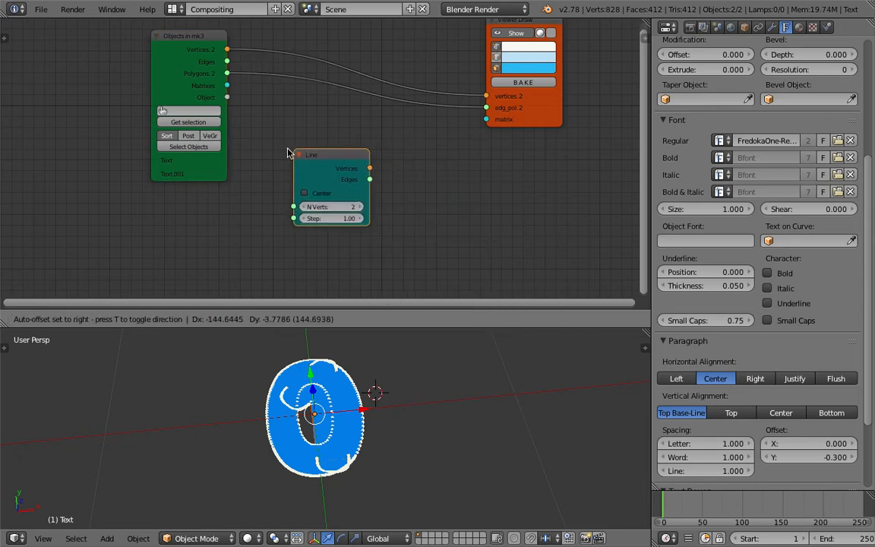
{"action": "left_click", "coordinate": [250, 134]}
Step: Add a Matrix in node between the Line and Viewer Draw nodes
{"action": "key", "text": "shift+a"}
{"action": "left_click", "coordinate": [481, 162]}
{"action": "type", "text": "matrix i"}
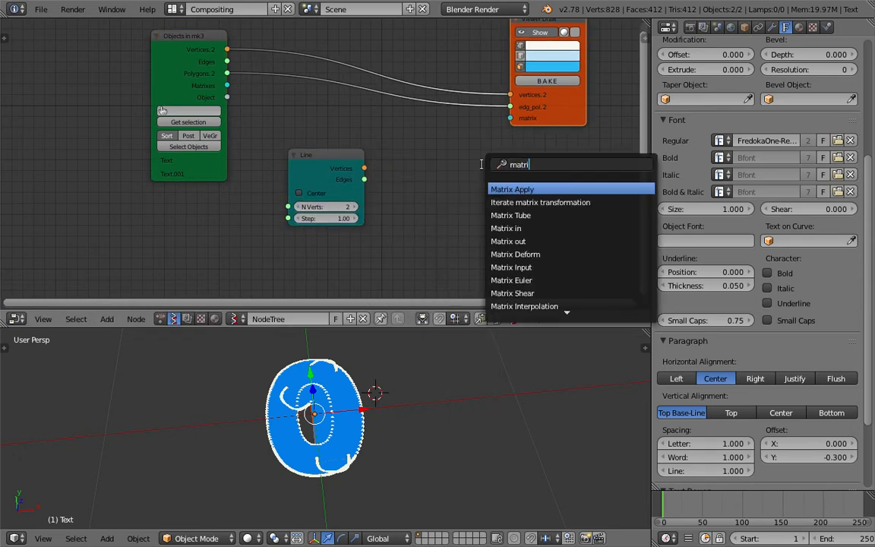
{"action": "key", "text": "Return"}
{"action": "left_click", "coordinate": [395, 148]}
Step: Link the Line's Vertices to Matrix in's Location and its Matrix to Viewer Draw's matrix, and set the Line to 5 vertices
{"action": "left_click_drag", "start_coordinate": [340, 156], "coordinate": [398, 176]}
{"action": "left_click_drag", "start_coordinate": [483, 160], "coordinate": [510, 118]}
{"action": "left_click_drag", "start_coordinate": [328, 221], "coordinate": [349, 221]}
{"action": "scroll", "coordinate": [512, 473], "scroll_direction": "down", "scroll_amount": 4}
{"action": "middle_click_drag", "start_coordinate": [512, 473], "coordinate": [312, 468], "text": "shift"}
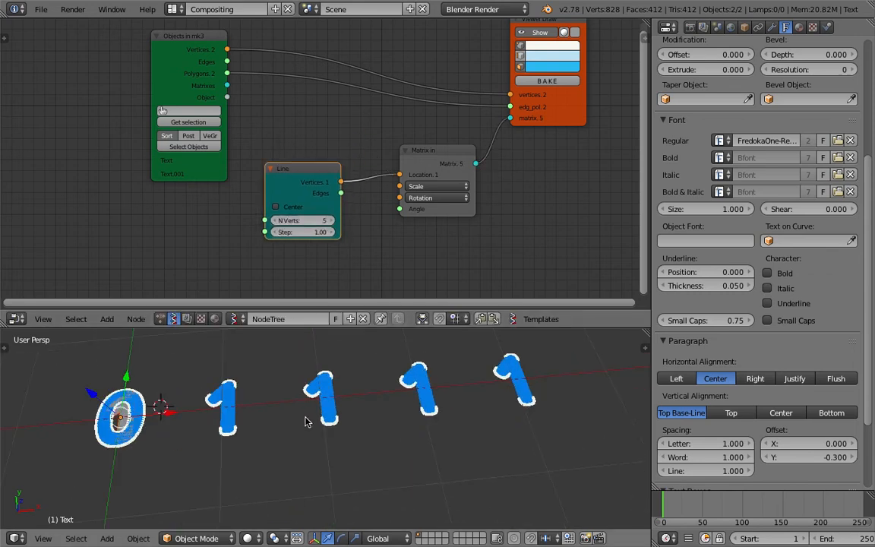
{"action": "scroll", "coordinate": [326, 398], "scroll_direction": "up", "scroll_amount": 1}
{"action": "middle_click_drag", "start_coordinate": [389, 390], "coordinate": [333, 420], "text": "shift"}
Step: Turn off vertex display in Viewer Draw and set the Line node's N Verts to 9
{"action": "left_click", "coordinate": [522, 49]}
{"action": "middle_click_drag", "start_coordinate": [422, 355], "coordinate": [398, 357]}
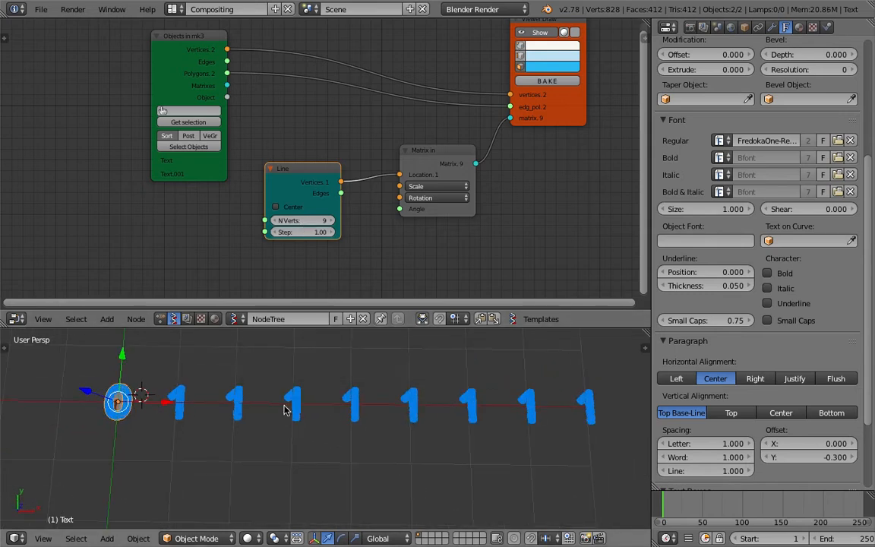
{"action": "left_click_drag", "start_coordinate": [651, 370], "coordinate": [730, 372]}
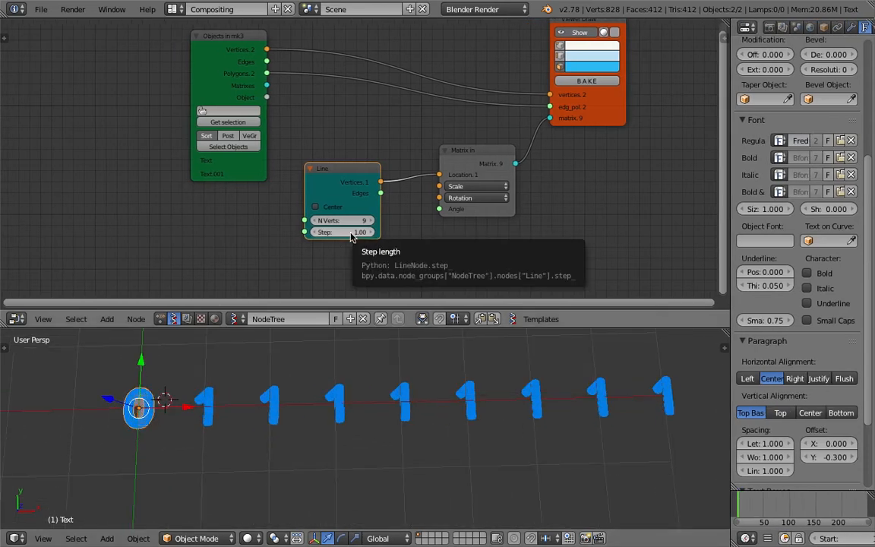
Step: Spread the Line, Viewer Draw and Objects in nodes apart to make room between source and viewer
{"action": "left_click_drag", "start_coordinate": [342, 169], "coordinate": [356, 167]}
{"action": "scroll", "coordinate": [288, 164], "scroll_direction": "up", "scroll_amount": 2}
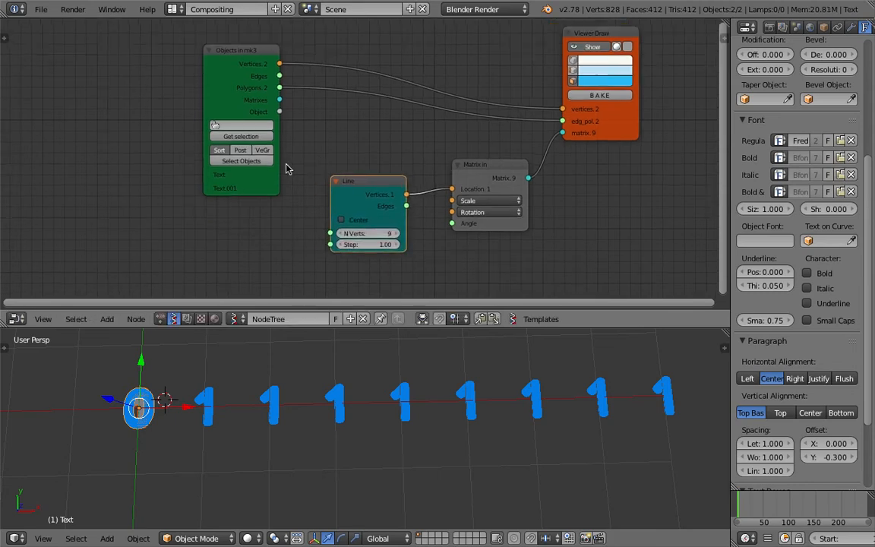
{"action": "middle_click_drag", "start_coordinate": [220, 133], "coordinate": [190, 144]}
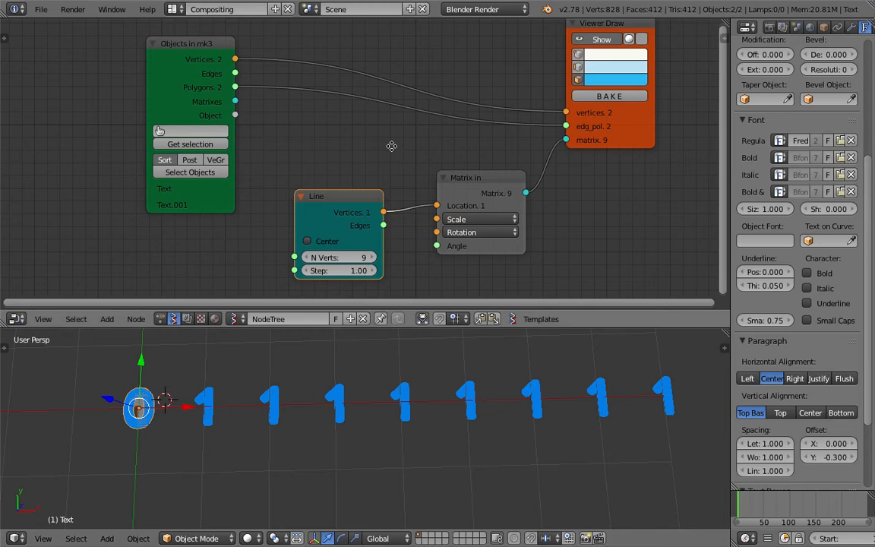
{"action": "middle_click_drag", "start_coordinate": [354, 133], "coordinate": [334, 125]}
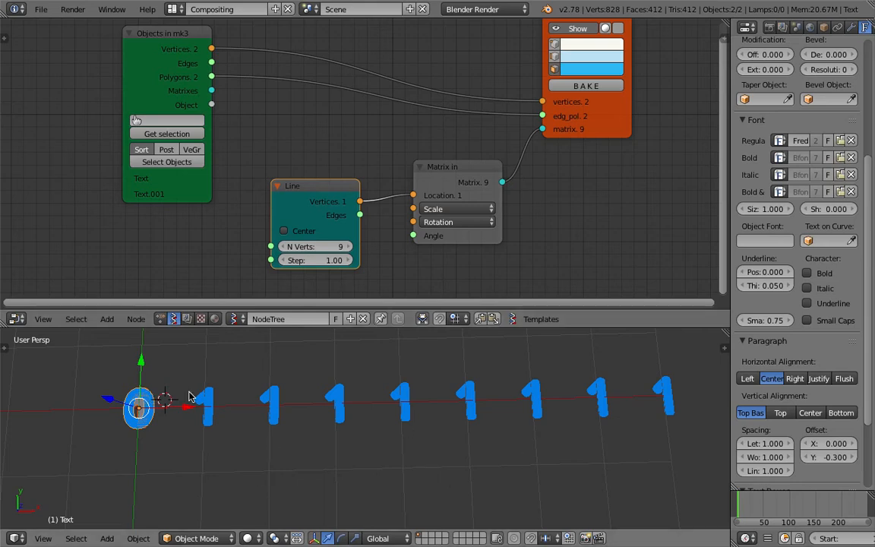
{"action": "scroll", "coordinate": [358, 176], "scroll_direction": "down", "scroll_amount": 1}
{"action": "middle_click_drag", "start_coordinate": [358, 176], "coordinate": [352, 184]}
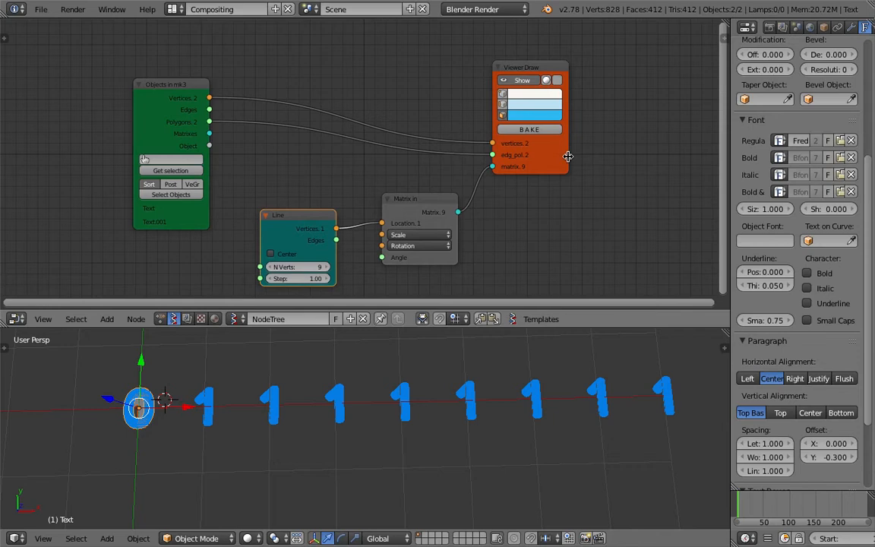
{"action": "left_click_drag", "start_coordinate": [561, 157], "coordinate": [634, 129]}
{"action": "middle_click_drag", "start_coordinate": [468, 131], "coordinate": [474, 142]}
{"action": "left_click_drag", "start_coordinate": [204, 99], "coordinate": [146, 76]}
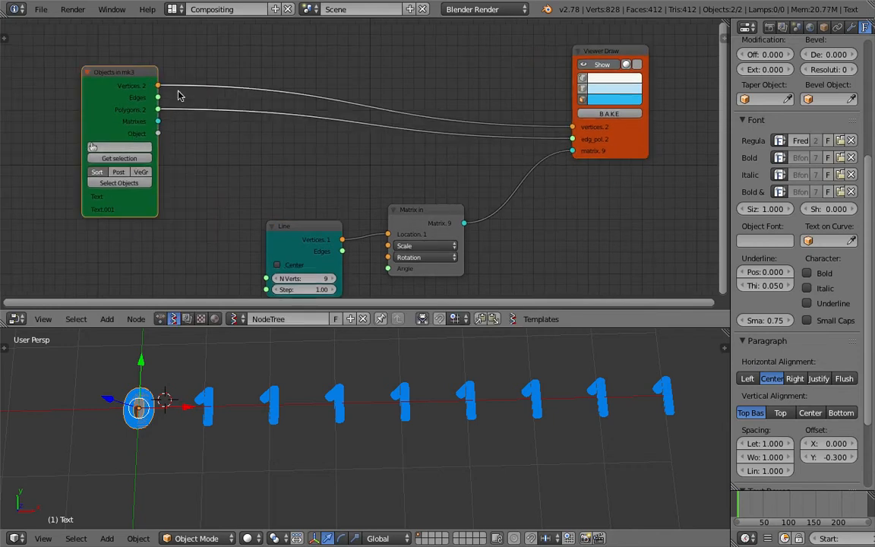
Step: Cut the vertices and polygons links into Viewer Draw and add a List Item node in the gap
{"action": "left_click_drag", "start_coordinate": [291, 81], "coordinate": [305, 129], "text": "ctrl"}
{"action": "middle_click_drag", "start_coordinate": [309, 83], "coordinate": [302, 116]}
{"action": "key", "text": "shift+a"}
{"action": "type", "text": "slist i"}
{"action": "key", "text": "Return"}
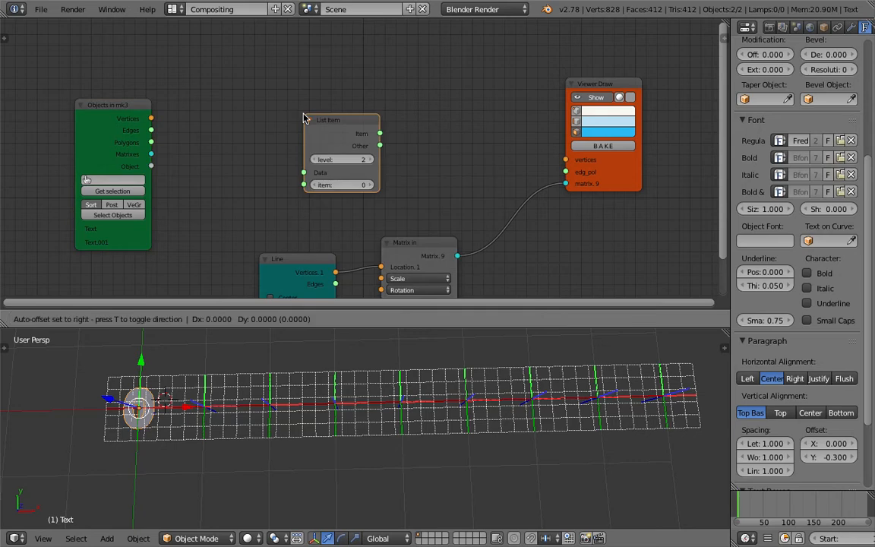
{"action": "left_click", "coordinate": [303, 74]}
Step: Save the blend file, move the List Item node up, and place a duplicate of it just below
{"action": "middle_click_drag", "start_coordinate": [266, 74], "coordinate": [325, 61]}
{"action": "key", "text": "ctrl+s"}
{"action": "left_click", "coordinate": [325, 61]}
{"action": "left_click_drag", "start_coordinate": [381, 71], "coordinate": [347, 46]}
{"action": "middle_click_drag", "start_coordinate": [347, 46], "coordinate": [338, 30]}
{"action": "key", "text": "shift+d"}
{"action": "left_click", "coordinate": [342, 134]}
Step: Save the blend file and link Vertices to the upper List Item's Data and Polygons to the lower List Item's Data
{"action": "middle_click_drag", "start_coordinate": [318, 126], "coordinate": [315, 144]}
{"action": "scroll", "coordinate": [149, 96], "scroll_direction": "up", "scroll_amount": 2}
{"action": "middle_click_drag", "start_coordinate": [148, 96], "coordinate": [127, 86]}
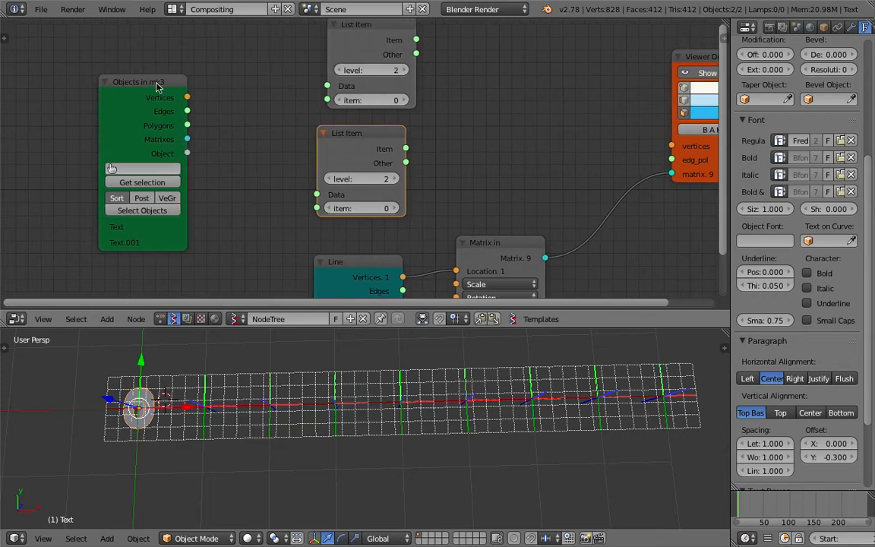
{"action": "scroll", "coordinate": [186, 168], "scroll_direction": "down", "scroll_amount": 1}
{"action": "middle_click_drag", "start_coordinate": [187, 168], "coordinate": [177, 171]}
{"action": "key", "text": "ctrl+s"}
{"action": "left_click", "coordinate": [178, 170]}
{"action": "left_click_drag", "start_coordinate": [151, 103], "coordinate": [304, 100]}
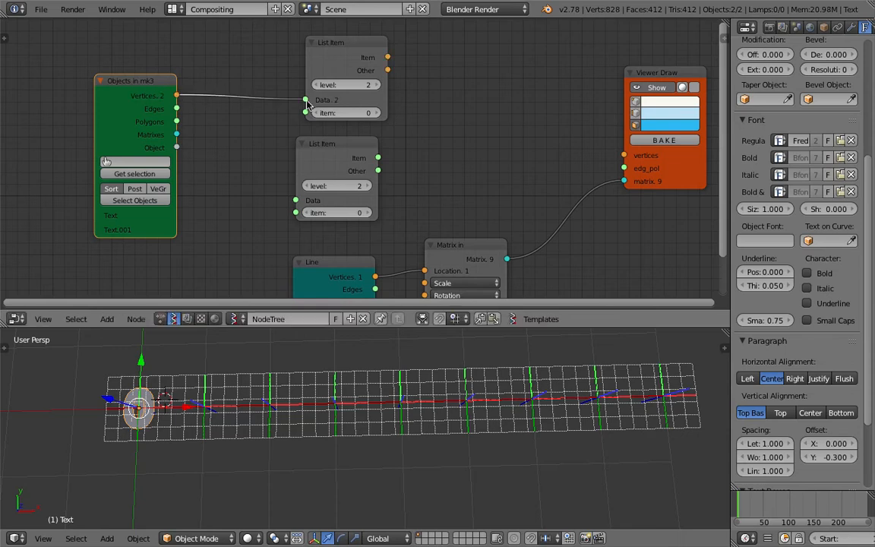
{"action": "left_click_drag", "start_coordinate": [176, 122], "coordinate": [295, 199]}
Step: Link the upper List Item's Item to Viewer Draw's vertices and the lower one's Item to edg_pol
{"action": "left_click_drag", "start_coordinate": [388, 58], "coordinate": [624, 155]}
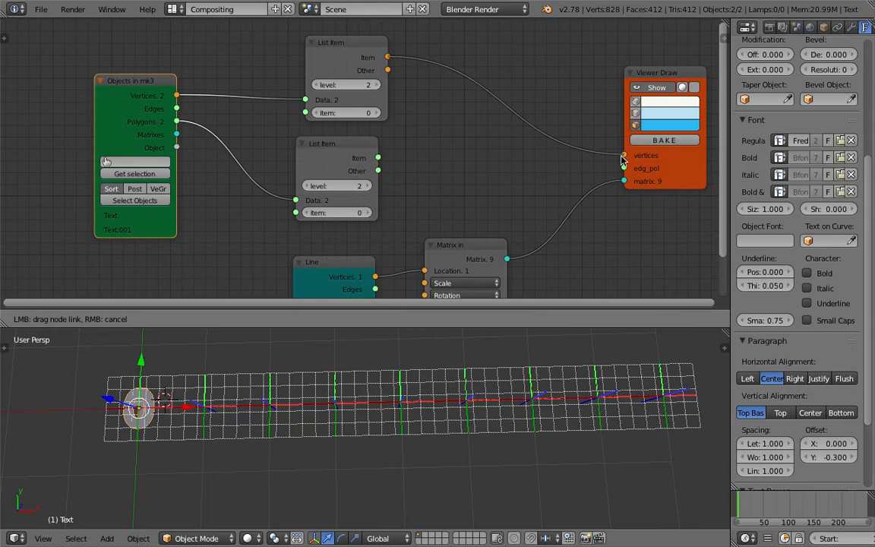
{"action": "left_click_drag", "start_coordinate": [378, 158], "coordinate": [625, 173]}
{"action": "mouse_move", "coordinate": [377, 158]}
{"action": "left_mouse_down"}
{"action": "mouse_move", "coordinate": [434, 151]}
{"action": "mouse_move", "coordinate": [623, 168]}
{"action": "left_mouse_up"}
{"action": "middle_click_drag", "start_coordinate": [403, 149], "coordinate": [426, 151]}
{"action": "middle_click_drag", "start_coordinate": [379, 136], "coordinate": [353, 151]}
{"action": "scroll", "coordinate": [317, 192], "scroll_direction": "up", "scroll_amount": 2}
{"action": "middle_click_drag", "start_coordinate": [222, 366], "coordinate": [205, 372]}
{"action": "middle_click_drag", "start_coordinate": [521, 201], "coordinate": [435, 200]}
{"action": "scroll", "coordinate": [395, 160], "scroll_direction": "down", "scroll_amount": 2}
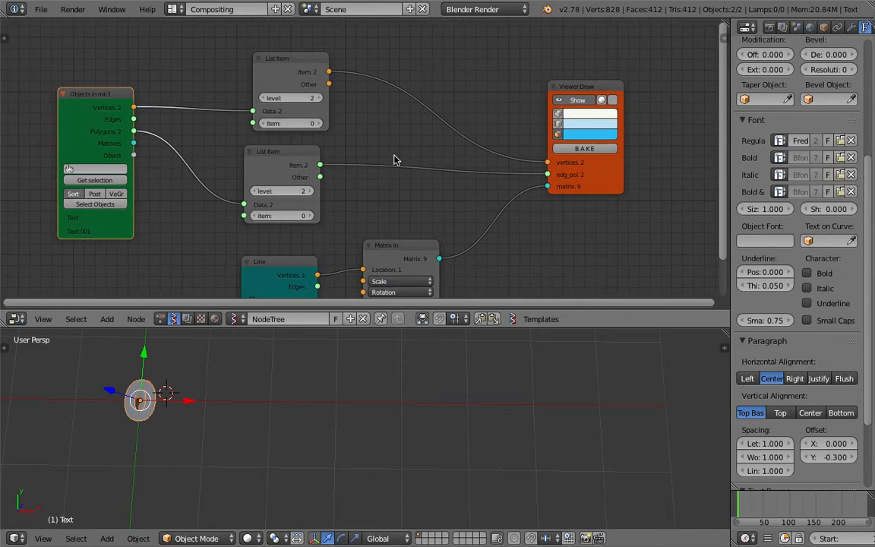
{"action": "middle_click_drag", "start_coordinate": [339, 166], "coordinate": [393, 169]}
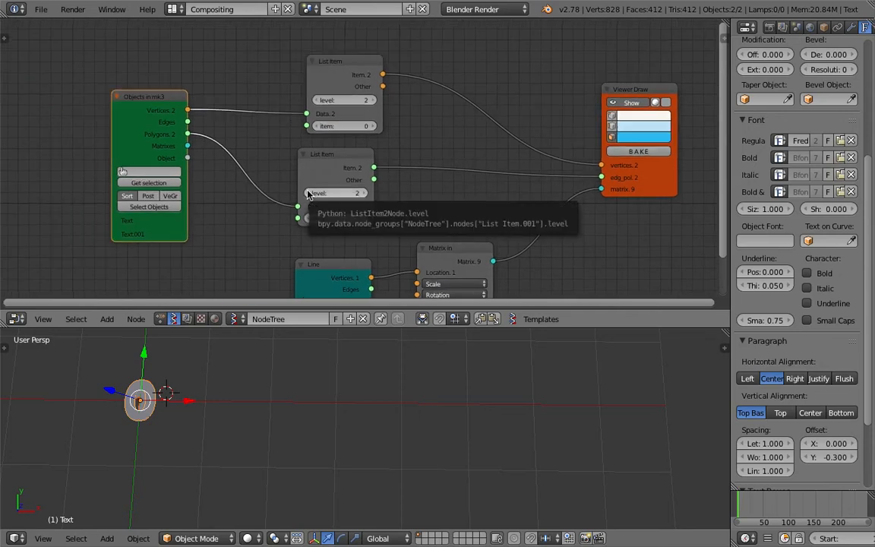
Step: Set the level of both List Item nodes to 1 and save the blend file
{"action": "left_click_drag", "start_coordinate": [338, 73], "coordinate": [333, 70]}
{"action": "left_click", "coordinate": [313, 95]}
{"action": "left_click", "coordinate": [313, 193]}
{"action": "key", "text": "ctrl+s"}
{"action": "key", "text": "Return"}
{"action": "middle_click_drag", "start_coordinate": [486, 402], "coordinate": [497, 389]}
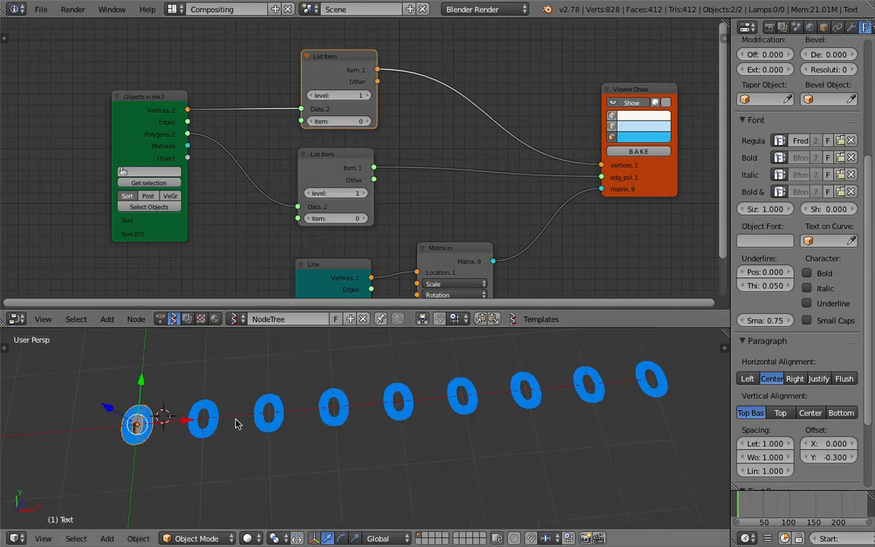
Step: Add an Int number node and place it above the Objects in node, beside the upper List Item
{"action": "middle_click_drag", "start_coordinate": [273, 144], "coordinate": [309, 198]}
{"action": "key", "text": "shift+a"}
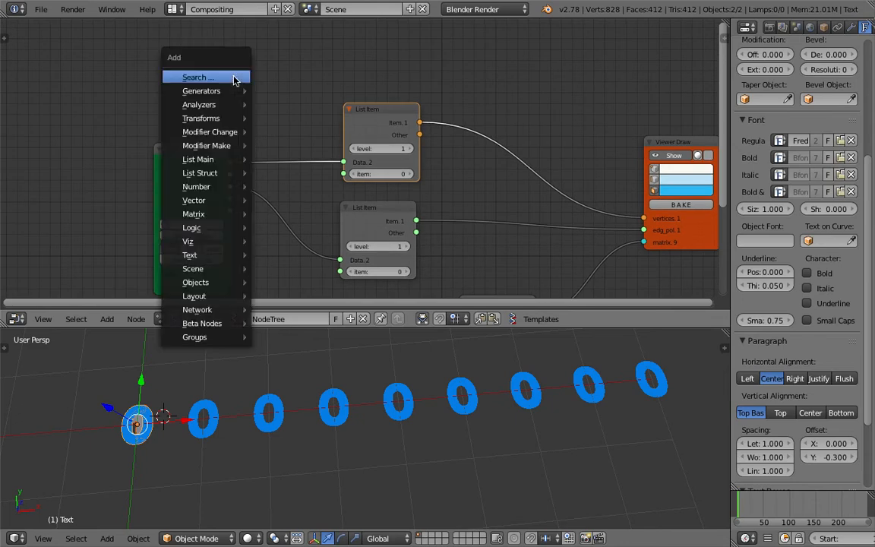
{"action": "left_click", "coordinate": [234, 76]}
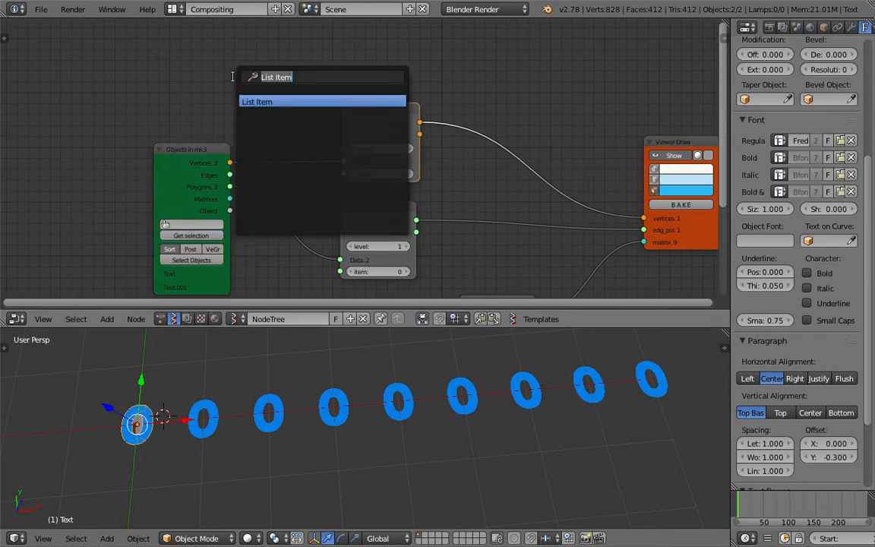
{"action": "type", "text": "int"}
{"action": "key", "text": "Down"}
{"action": "key", "text": "Down"}
{"action": "key", "text": "Down"}
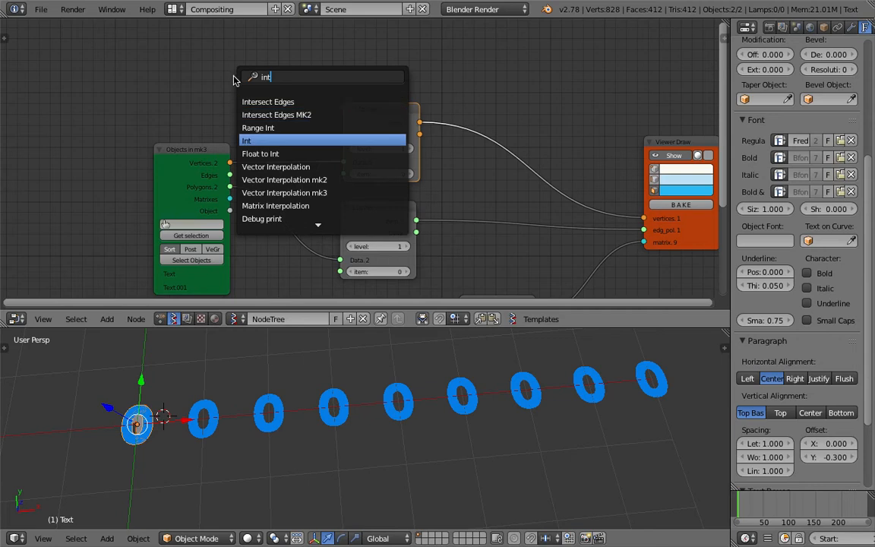
{"action": "key", "text": "Return"}
{"action": "key", "text": "s"}
{"action": "left_click", "coordinate": [180, 82]}
{"action": "left_click_drag", "start_coordinate": [280, 92], "coordinate": [246, 89]}
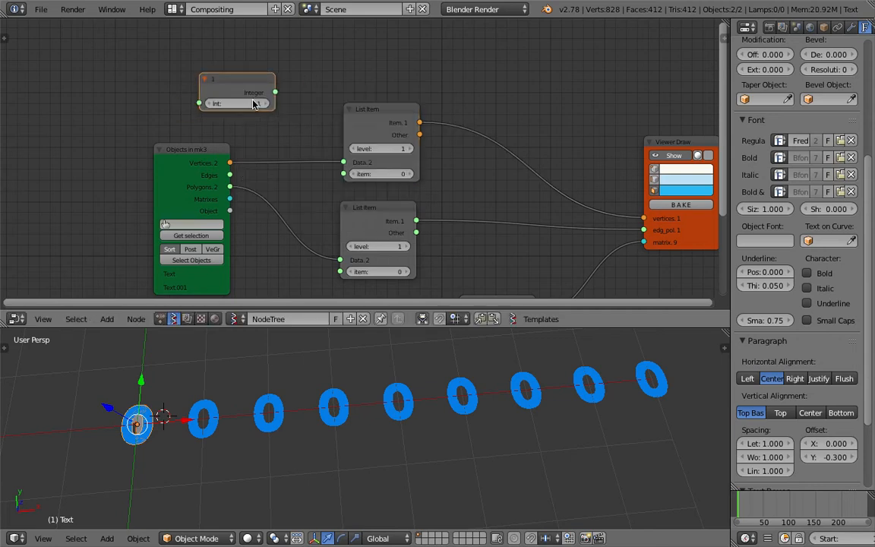
Step: Link the Int node's Integer output to the item input of both List Item nodes
{"action": "middle_click_drag", "start_coordinate": [256, 102], "coordinate": [257, 76]}
{"action": "left_click_drag", "start_coordinate": [279, 79], "coordinate": [296, 101]}
{"action": "left_click_drag", "start_coordinate": [338, 146], "coordinate": [344, 147]}
{"action": "left_click_drag", "start_coordinate": [276, 66], "coordinate": [342, 247]}
{"action": "left_click_drag", "start_coordinate": [276, 67], "coordinate": [341, 246]}
Step: Try the Int node at 0 and at 1 to switch which text the row displays
{"action": "left_click", "coordinate": [212, 77]}
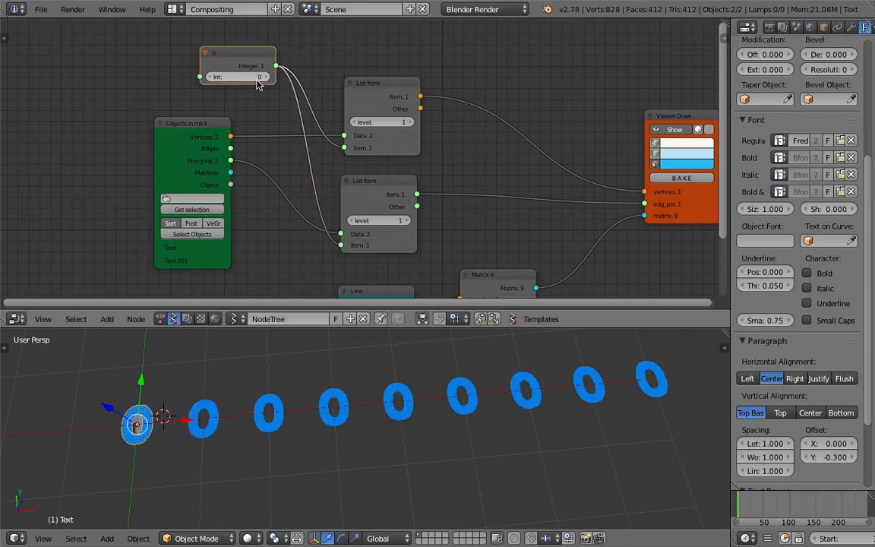
{"action": "mouse_move", "coordinate": [212, 77]}
{"action": "left_mouse_down"}
{"action": "mouse_move", "coordinate": [228, 77]}
{"action": "mouse_move", "coordinate": [196, 76]}
{"action": "mouse_move", "coordinate": [228, 76]}
{"action": "left_mouse_up"}
{"action": "left_click", "coordinate": [210, 78]}
{"action": "left_click", "coordinate": [265, 78]}
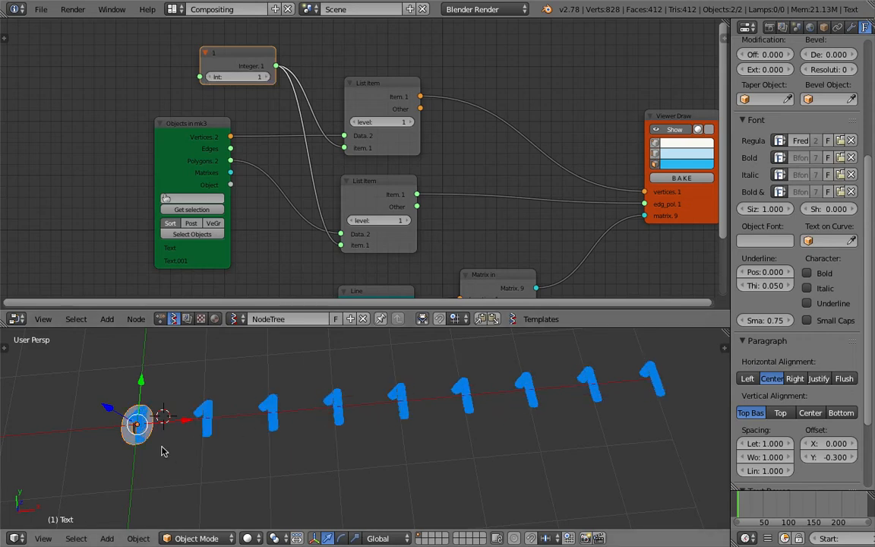
Step: Move both original text objects to layer 2 and save the blend file
{"action": "key", "text": "a"}
{"action": "left_click_drag", "start_coordinate": [102, 372], "coordinate": [151, 453]}
{"action": "key", "text": "m"}
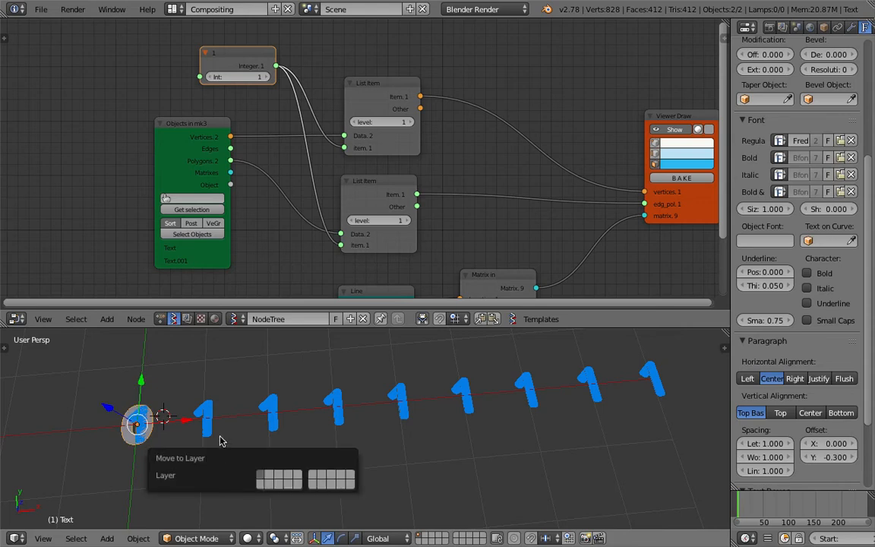
{"action": "key", "text": "2"}
{"action": "left_click", "coordinate": [219, 390]}
{"action": "middle_click_drag", "start_coordinate": [288, 359], "coordinate": [302, 387]}
{"action": "key", "text": "ctrl+s"}
{"action": "left_click", "coordinate": [322, 443]}
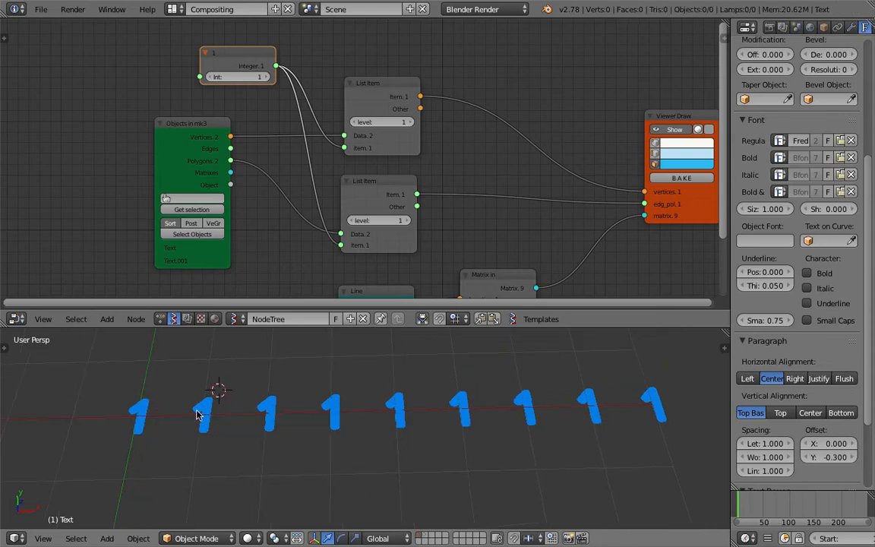
Step: Set the Int node to 0, tidy the positions of the List Item and Int nodes, and save the blend file
{"action": "left_click", "coordinate": [223, 78]}
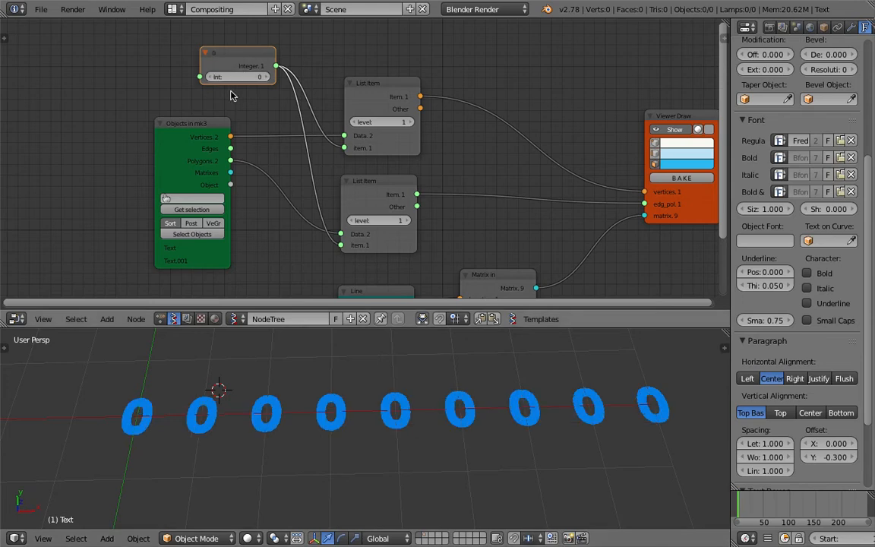
{"action": "left_click_drag", "start_coordinate": [383, 182], "coordinate": [396, 136]}
{"action": "left_click_drag", "start_coordinate": [245, 63], "coordinate": [210, 61]}
{"action": "key", "text": "ctrl+s"}
{"action": "left_click", "coordinate": [212, 60]}
{"action": "left_click", "coordinate": [400, 472]}
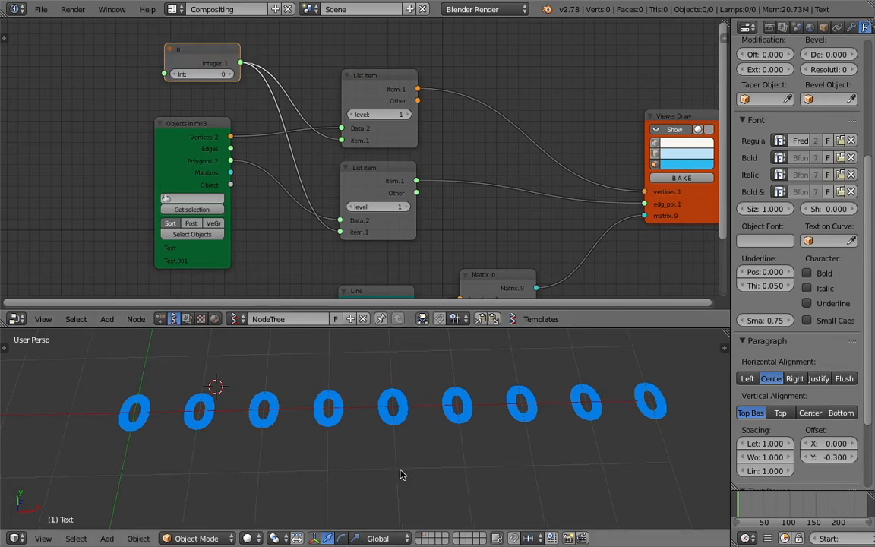
Step: Save the blend file and set the Line node's N Verts to 10
{"action": "scroll", "coordinate": [510, 136], "scroll_direction": "down", "scroll_amount": 1}
{"action": "middle_click_drag", "start_coordinate": [493, 193], "coordinate": [483, 154]}
{"action": "key", "text": "ctrl+s"}
{"action": "left_click", "coordinate": [482, 154]}
{"action": "scroll", "coordinate": [406, 252], "scroll_direction": "up", "scroll_amount": 1}
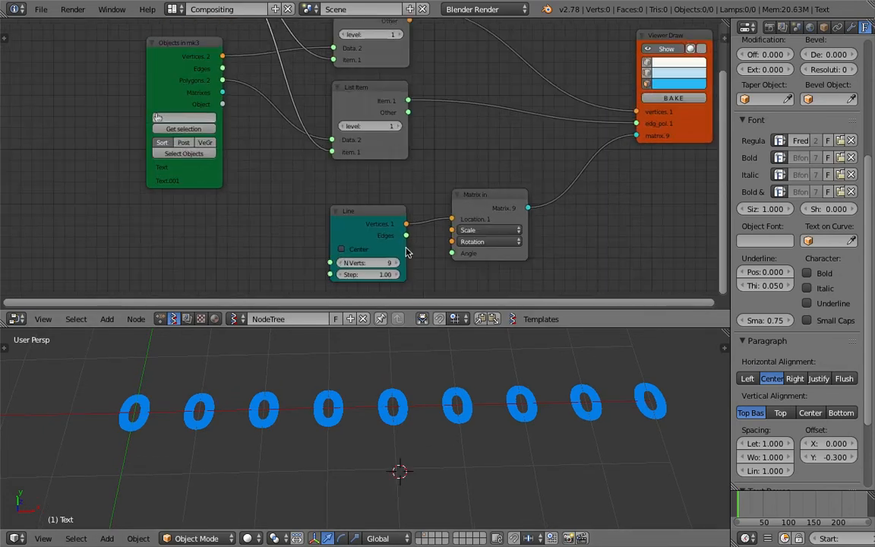
{"action": "left_click", "coordinate": [401, 262]}
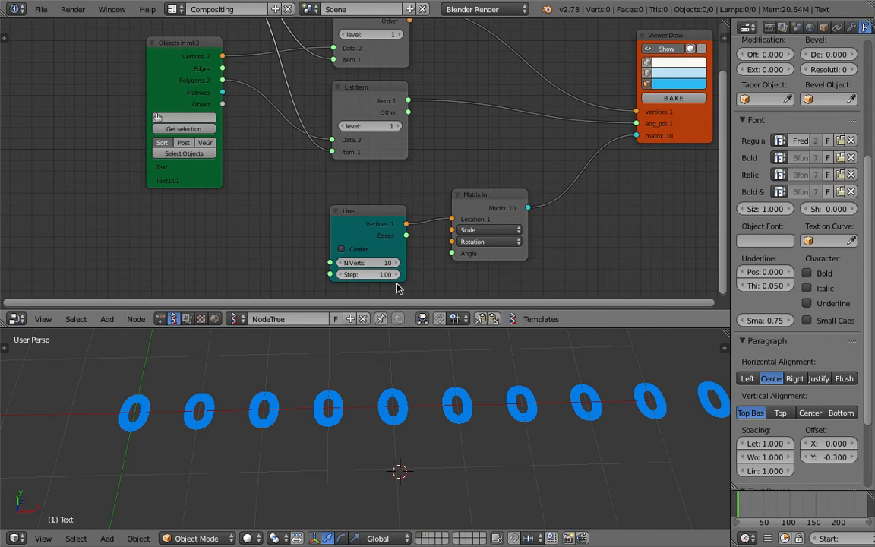
{"action": "scroll", "coordinate": [407, 394], "scroll_direction": "down", "scroll_amount": 1}
{"action": "middle_click_drag", "start_coordinate": [409, 391], "coordinate": [381, 398], "text": "shift"}
Step: Add a Random Num Gen node below the Objects in node
{"action": "left_click", "coordinate": [363, 221]}
{"action": "scroll", "coordinate": [365, 152], "scroll_direction": "down", "scroll_amount": 1}
{"action": "middle_click_drag", "start_coordinate": [361, 137], "coordinate": [360, 162]}
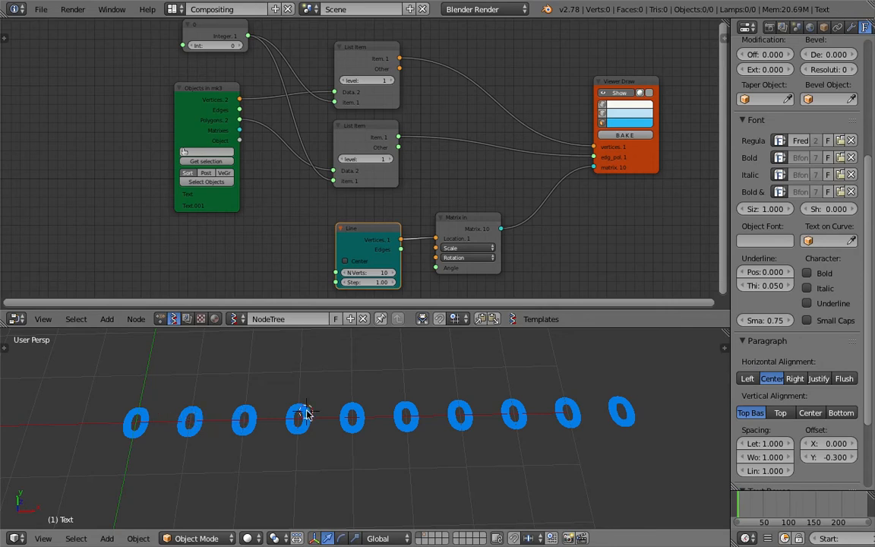
{"action": "middle_click_drag", "start_coordinate": [375, 216], "coordinate": [395, 222]}
{"action": "middle_click_drag", "start_coordinate": [324, 185], "coordinate": [337, 199]}
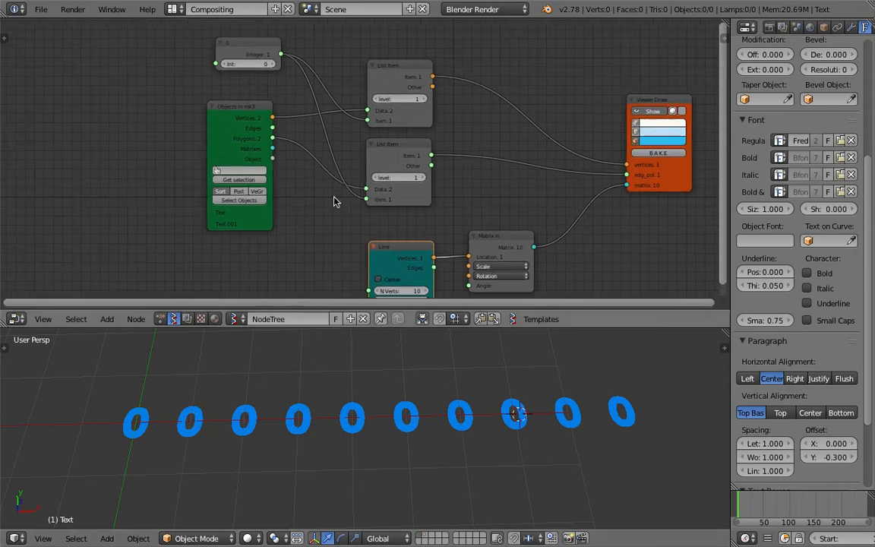
{"action": "key", "text": "shift+a"}
{"action": "left_click", "coordinate": [110, 135]}
{"action": "type", "text": "random"}
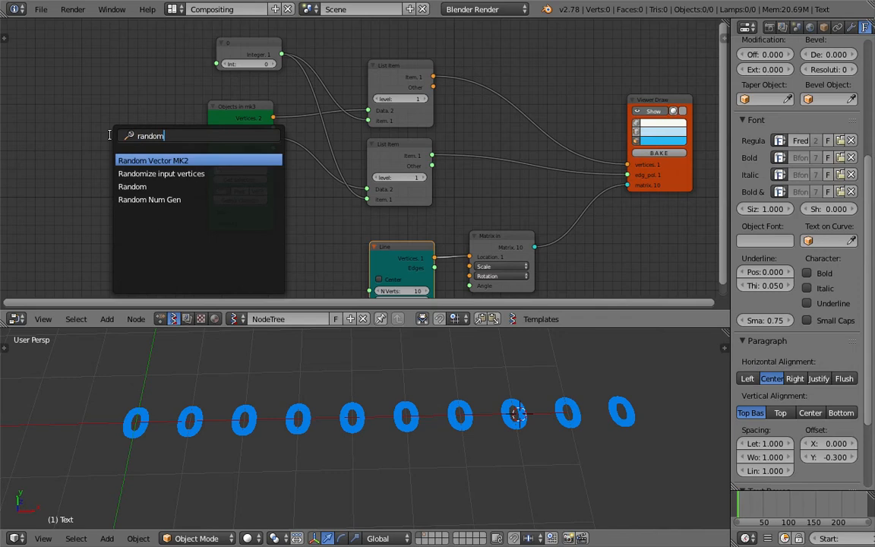
{"action": "key", "text": "Down"}
{"action": "key", "text": "Down"}
{"action": "key", "text": "Down"}
{"action": "key", "text": "Return"}
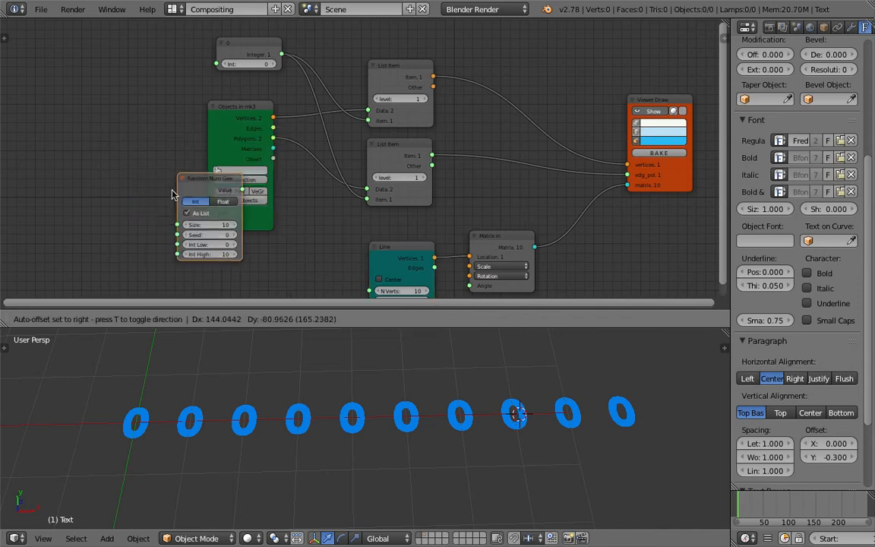
{"action": "left_click", "coordinate": [188, 249]}
Step: Enlarge the node editor area, move Random Num Gen clear of the other nodes, and set its Int High to 1
{"action": "middle_click_drag", "start_coordinate": [170, 235], "coordinate": [134, 216]}
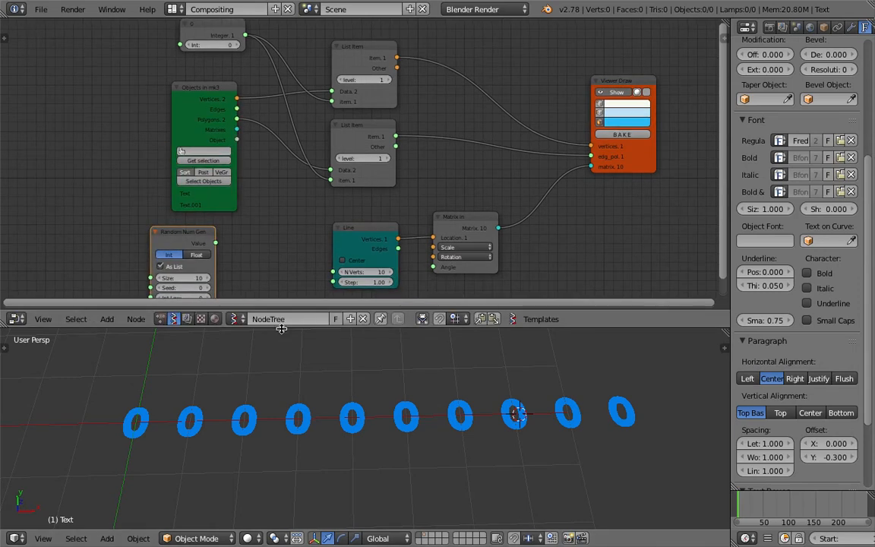
{"action": "left_click_drag", "start_coordinate": [281, 328], "coordinate": [251, 366]}
{"action": "left_click_drag", "start_coordinate": [164, 259], "coordinate": [108, 242]}
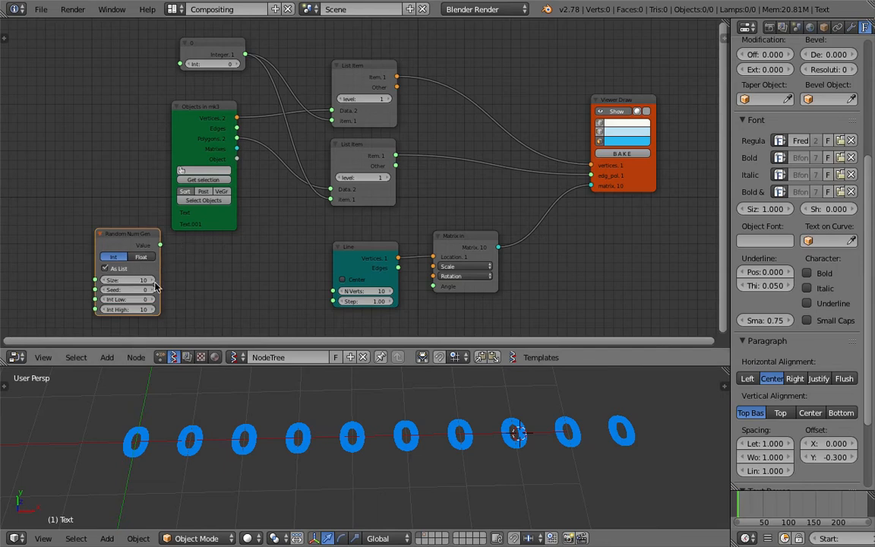
{"action": "left_click", "coordinate": [129, 309]}
{"action": "type", "text": "1"}
{"action": "key", "text": "Return"}
{"action": "left_click_drag", "start_coordinate": [120, 242], "coordinate": [79, 240]}
Step: Add a Stethoscope node, link Random Num Gen's Value to its Data, and inspect the generated list
{"action": "key", "text": "shift+a"}
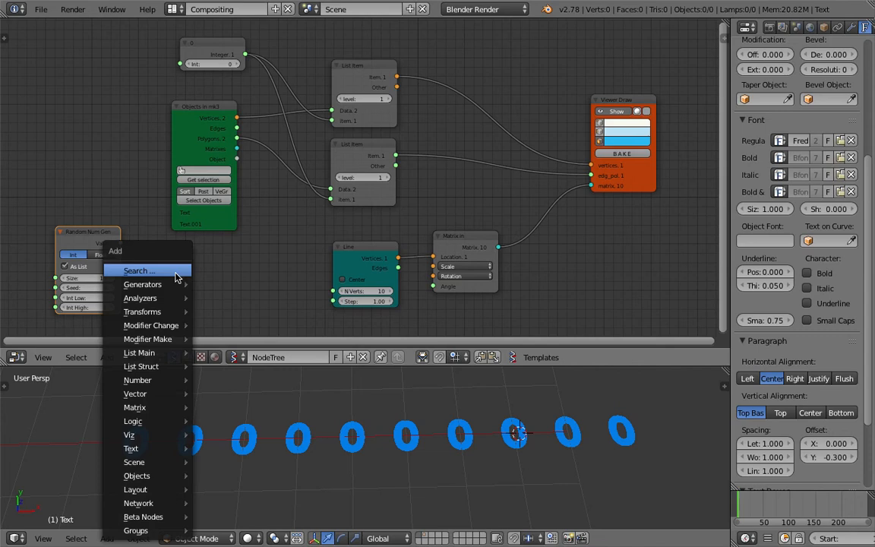
{"action": "left_click", "coordinate": [174, 267]}
{"action": "type", "text": "ste"}
{"action": "key", "text": "Return"}
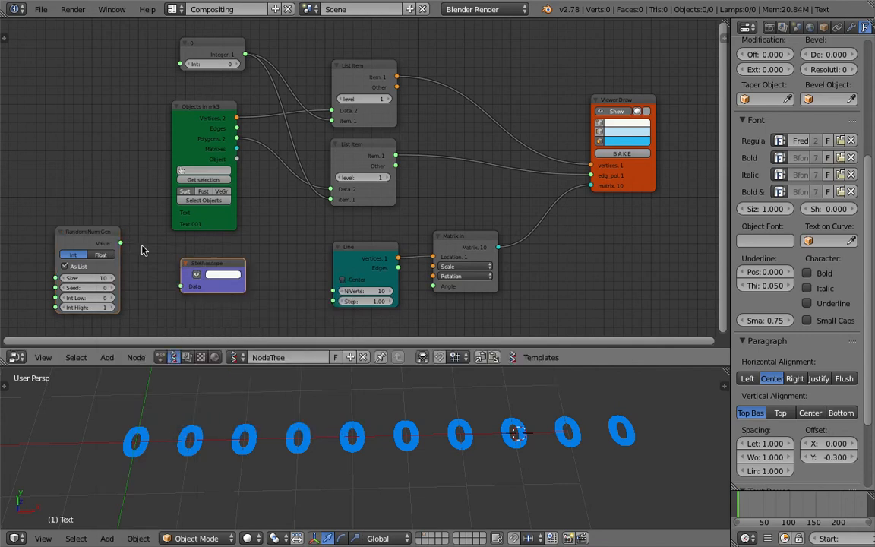
{"action": "left_click_drag", "start_coordinate": [120, 243], "coordinate": [180, 286]}
{"action": "scroll", "coordinate": [199, 266], "scroll_direction": "up", "scroll_amount": 3}
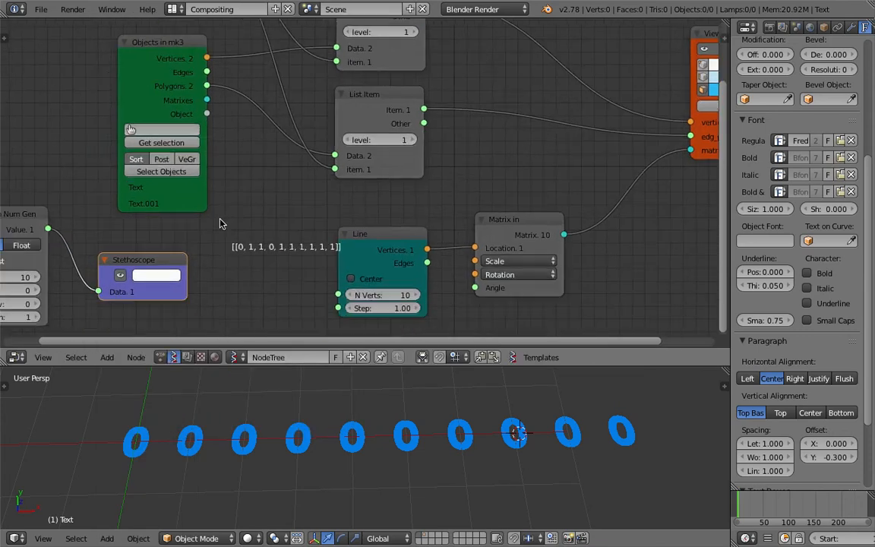
{"action": "middle_click_drag", "start_coordinate": [110, 247], "coordinate": [319, 240]}
{"action": "scroll", "coordinate": [164, 220], "scroll_direction": "down", "scroll_amount": 2}
{"action": "scroll", "coordinate": [146, 304], "scroll_direction": "up", "scroll_amount": 1}
{"action": "middle_click_drag", "start_coordinate": [166, 301], "coordinate": [113, 293]}
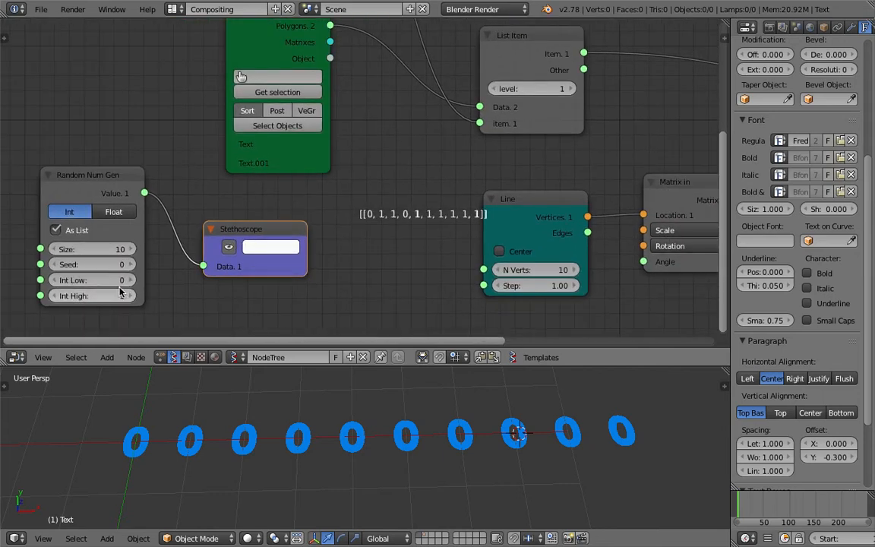
{"action": "middle_click_drag", "start_coordinate": [320, 198], "coordinate": [302, 202]}
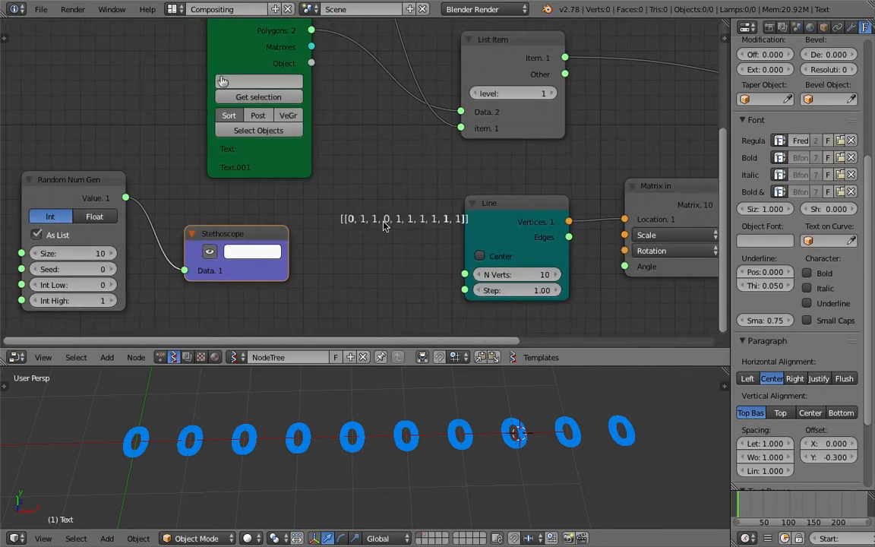
Step: Delete the Stethoscope node and save the blend file
{"action": "scroll", "coordinate": [352, 159], "scroll_direction": "down", "scroll_amount": 5}
{"action": "middle_click_drag", "start_coordinate": [352, 158], "coordinate": [354, 220]}
{"action": "key", "text": "x"}
{"action": "key", "text": "ctrl+s"}
Step: Link Random Num Gen's Value to the item input of both List Item nodes and delete the old Int node
{"action": "left_click_drag", "start_coordinate": [167, 256], "coordinate": [432, 126]}
{"action": "left_click", "coordinate": [169, 234]}
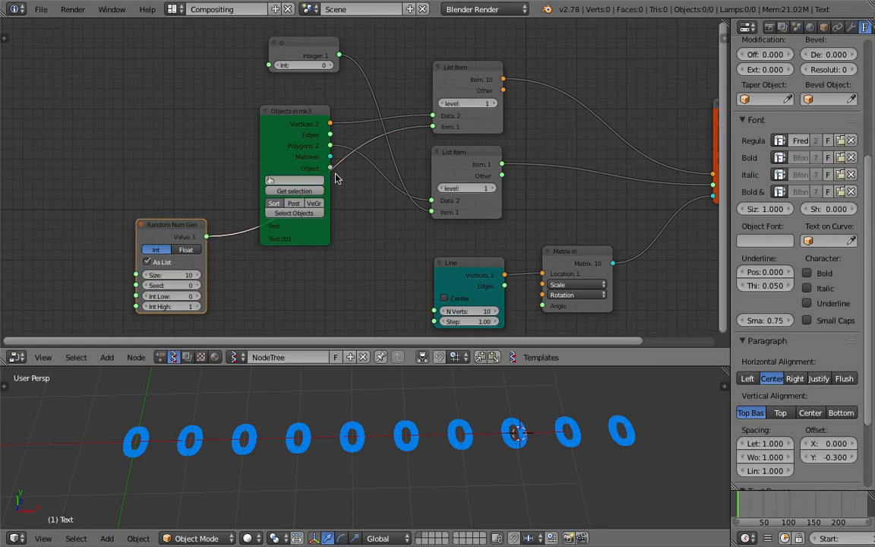
{"action": "left_click_drag", "start_coordinate": [207, 237], "coordinate": [432, 211]}
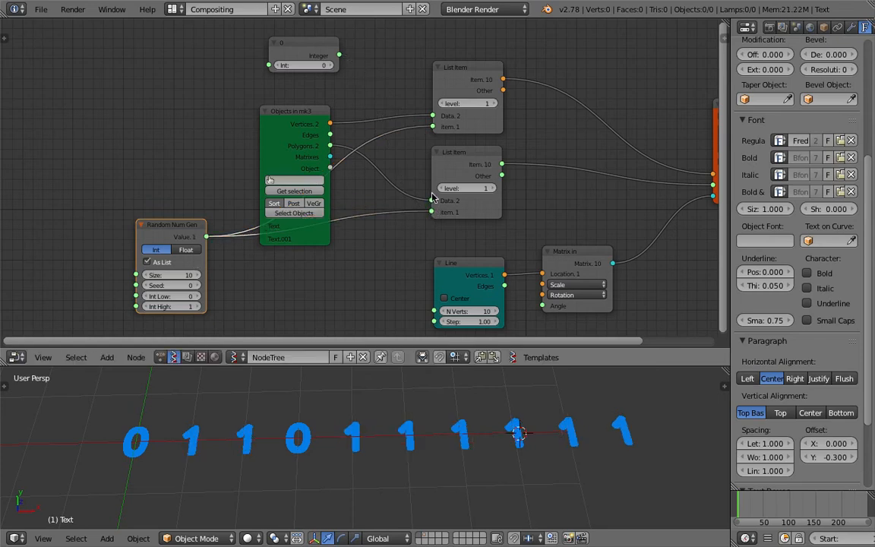
{"action": "left_click", "coordinate": [311, 48]}
{"action": "key", "text": "x"}
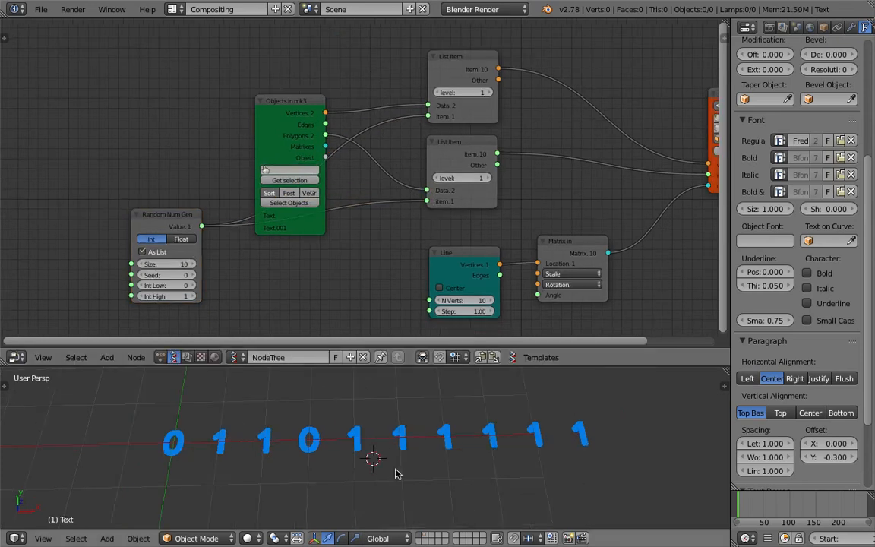
Step: Spread out the Matrix in, Line, Objects in and Random Num Gen nodes, placing Random Num Gen beside the List Items, and save
{"action": "middle_click_drag", "start_coordinate": [431, 242], "coordinate": [426, 219]}
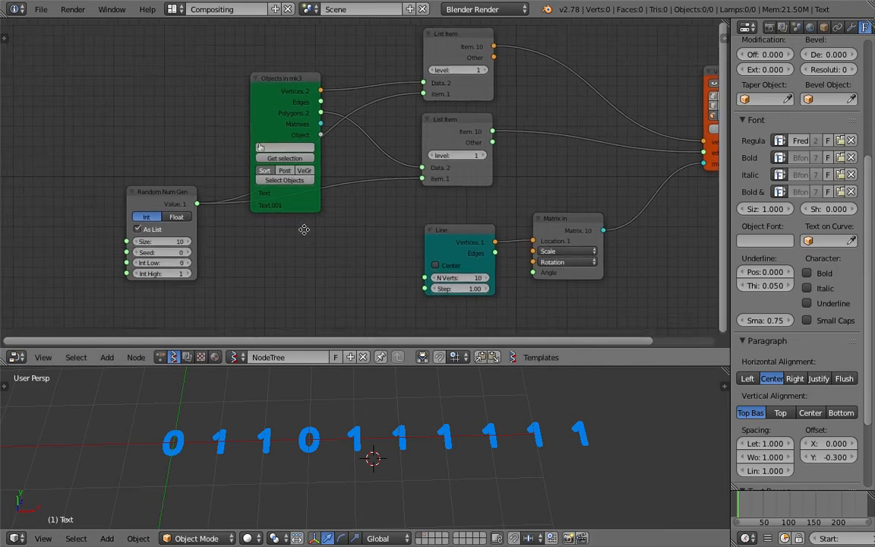
{"action": "middle_click_drag", "start_coordinate": [304, 229], "coordinate": [291, 211]}
{"action": "left_click", "coordinate": [446, 219]}
{"action": "left_click_drag", "start_coordinate": [531, 205], "coordinate": [556, 209]}
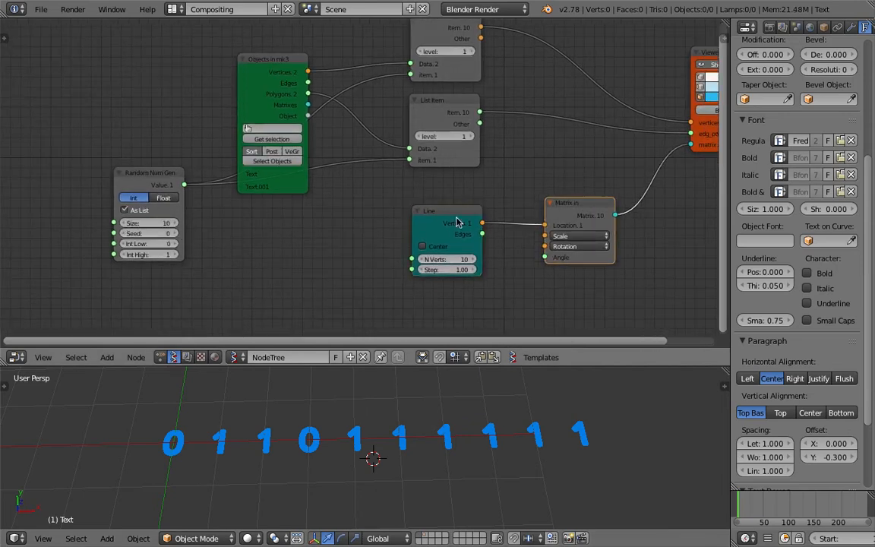
{"action": "left_click_drag", "start_coordinate": [461, 221], "coordinate": [486, 219]}
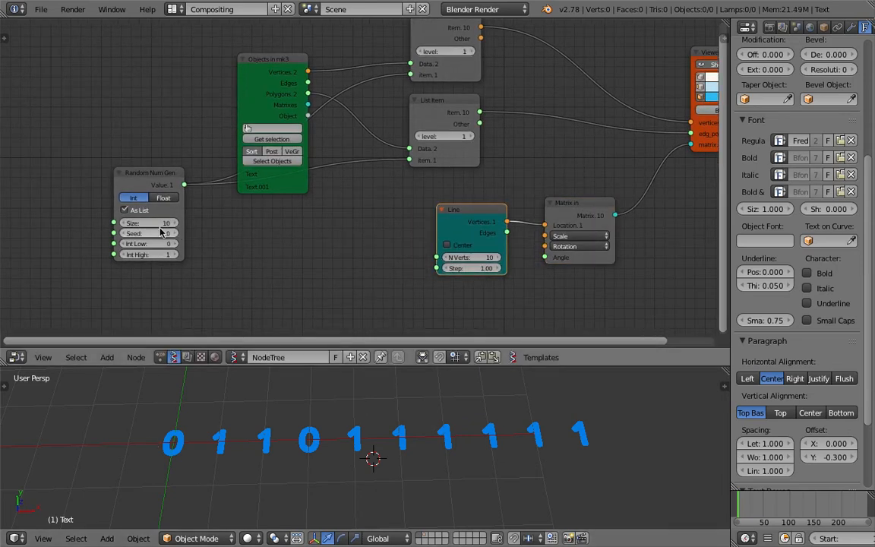
{"action": "left_click", "coordinate": [156, 180]}
{"action": "left_click_drag", "start_coordinate": [156, 180], "coordinate": [182, 107]}
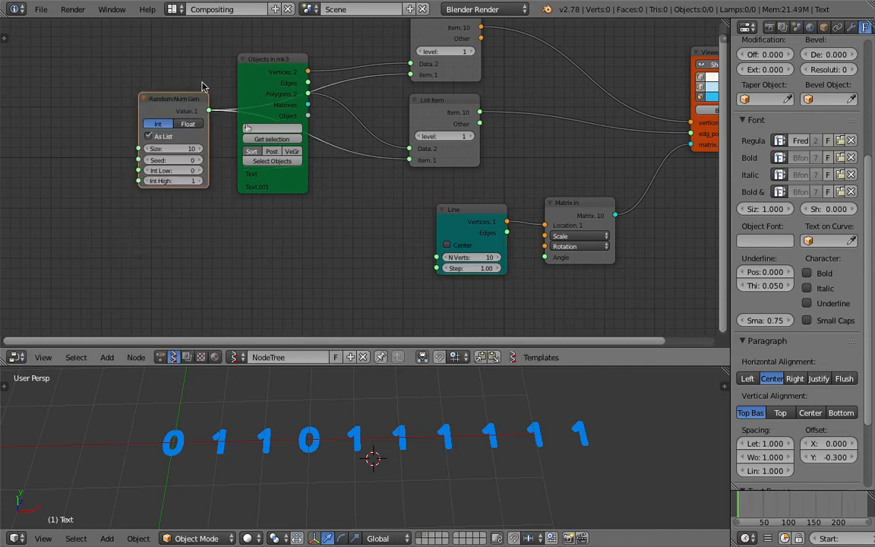
{"action": "left_click_drag", "start_coordinate": [269, 60], "coordinate": [82, 59]}
{"action": "left_click_drag", "start_coordinate": [175, 101], "coordinate": [244, 159]}
{"action": "key", "text": "ctrl+s"}
{"action": "left_click", "coordinate": [243, 158]}
Step: Add an Int number node below the Objects in node and set its value to 20
{"action": "middle_click_drag", "start_coordinate": [244, 158], "coordinate": [268, 158]}
{"action": "key", "text": "space"}
{"action": "type", "text": "int"}
{"action": "key", "text": "Down"}
{"action": "key", "text": "Down"}
{"action": "key", "text": "Return"}
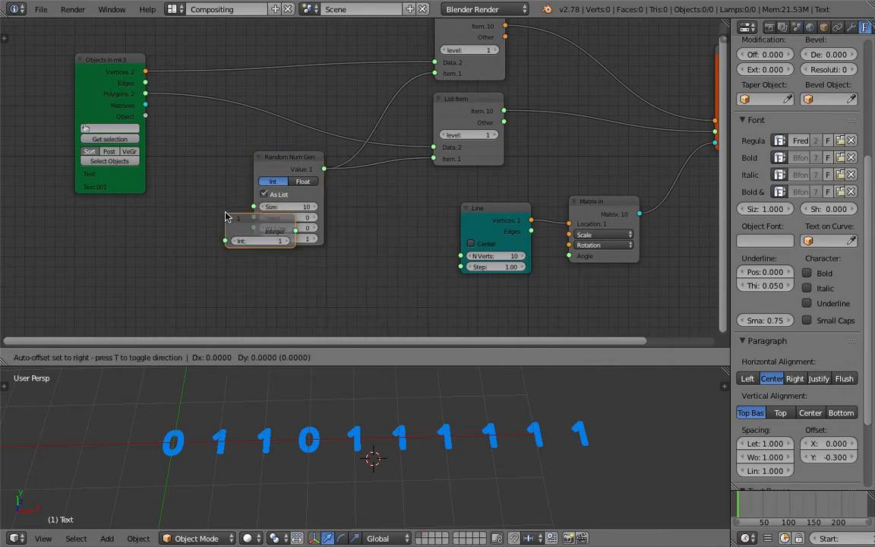
{"action": "left_click", "coordinate": [172, 228]}
{"action": "left_click", "coordinate": [149, 238]}
{"action": "type", "text": "20"}
{"action": "key", "text": "Return"}
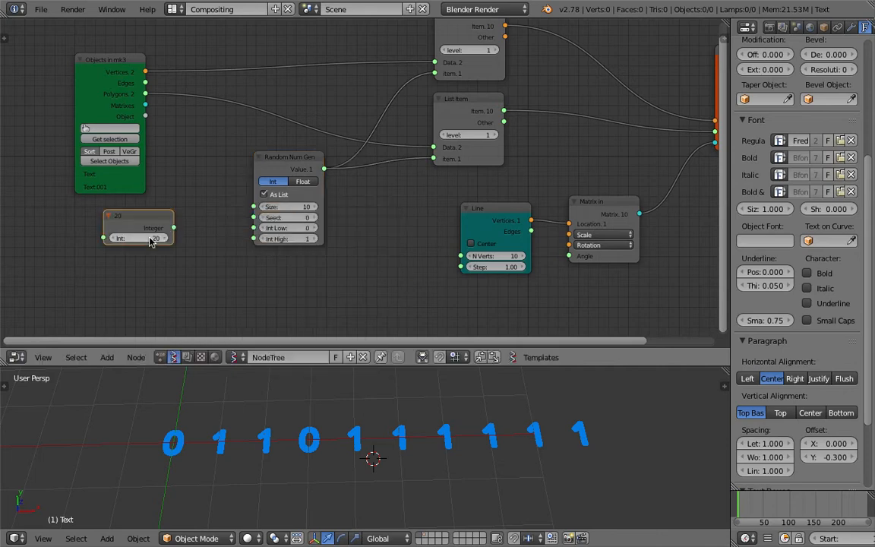
Step: Link the Int node's Integer to Random Num Gen's Size and the Line node's N Verts
{"action": "left_click_drag", "start_coordinate": [174, 228], "coordinate": [183, 231]}
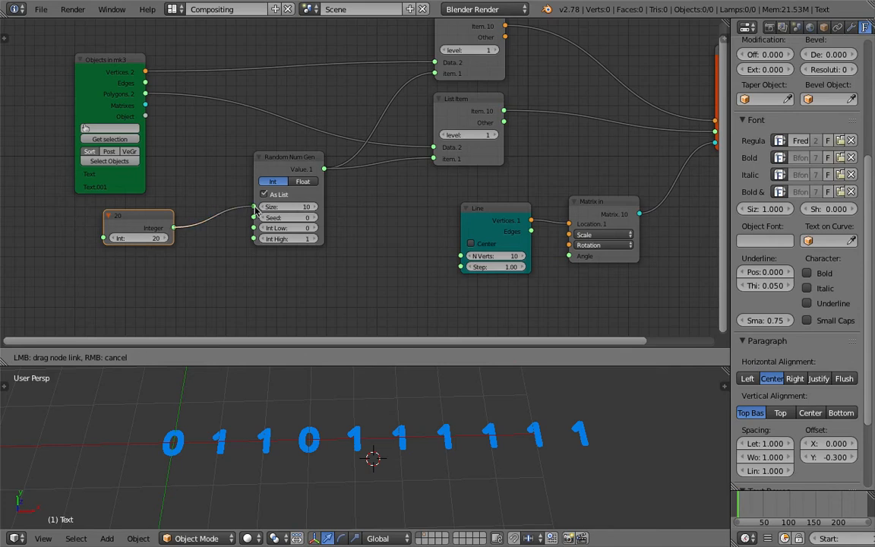
{"action": "left_click_drag", "start_coordinate": [256, 211], "coordinate": [255, 208]}
{"action": "left_click_drag", "start_coordinate": [174, 227], "coordinate": [471, 262]}
{"action": "scroll", "coordinate": [480, 416], "scroll_direction": "down", "scroll_amount": 5}
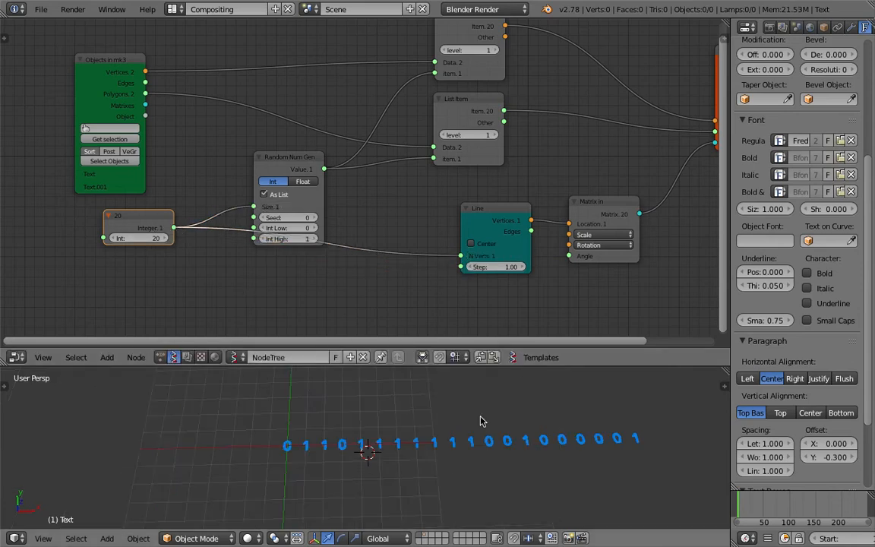
Step: Save the blend file, then set the Int node to 35 and Random Num Gen's Seed to 82
{"action": "middle_click_drag", "start_coordinate": [480, 416], "coordinate": [405, 395], "text": "shift"}
{"action": "key", "text": "ctrl+s"}
{"action": "key", "text": "Return"}
{"action": "left_click_drag", "start_coordinate": [127, 239], "coordinate": [143, 240]}
{"action": "scroll", "coordinate": [302, 386], "scroll_direction": "down", "scroll_amount": 2}
{"action": "middle_click_drag", "start_coordinate": [306, 386], "coordinate": [216, 385], "text": "shift"}
{"action": "scroll", "coordinate": [233, 389], "scroll_direction": "up", "scroll_amount": 2}
{"action": "left_click_drag", "start_coordinate": [278, 217], "coordinate": [339, 217]}
Step: Shift the Line and Int nodes slightly lower and save the blend file
{"action": "mouse_move", "coordinate": [401, 437]}
{"action": "middle_mouse_down"}
{"action": "mouse_move", "coordinate": [415, 447]}
{"action": "mouse_move", "coordinate": [389, 434]}
{"action": "middle_mouse_up"}
{"action": "scroll", "coordinate": [385, 234], "scroll_direction": "down", "scroll_amount": 1}
{"action": "scroll", "coordinate": [385, 235], "scroll_direction": "down", "scroll_amount": 2}
{"action": "middle_click_drag", "start_coordinate": [393, 209], "coordinate": [347, 201]}
{"action": "left_click_drag", "start_coordinate": [401, 213], "coordinate": [386, 241]}
{"action": "left_click_drag", "start_coordinate": [161, 216], "coordinate": [170, 228]}
{"action": "key", "text": "ctrl+s"}
{"action": "left_click", "coordinate": [171, 228]}
Step: Replace the Line node with a Plane node placed beside Matrix in
{"action": "scroll", "coordinate": [414, 244], "scroll_direction": "up", "scroll_amount": 3}
{"action": "mouse_move", "coordinate": [413, 256]}
{"action": "left_mouse_down"}
{"action": "mouse_move", "coordinate": [416, 239]}
{"action": "mouse_move", "coordinate": [411, 250]}
{"action": "left_mouse_up"}
{"action": "key", "text": "x"}
{"action": "middle_click_drag", "start_coordinate": [396, 241], "coordinate": [391, 231]}
{"action": "key", "text": "shift+a"}
{"action": "left_click", "coordinate": [389, 220]}
{"action": "type", "text": "plane"}
{"action": "key", "text": "Return"}
{"action": "left_click", "coordinate": [387, 196]}
Step: Link the Plane node's Vertices to Matrix in's Location and view the resulting grid of texts
{"action": "middle_click_drag", "start_coordinate": [407, 216], "coordinate": [402, 204]}
{"action": "left_click_drag", "start_coordinate": [417, 264], "coordinate": [417, 274]}
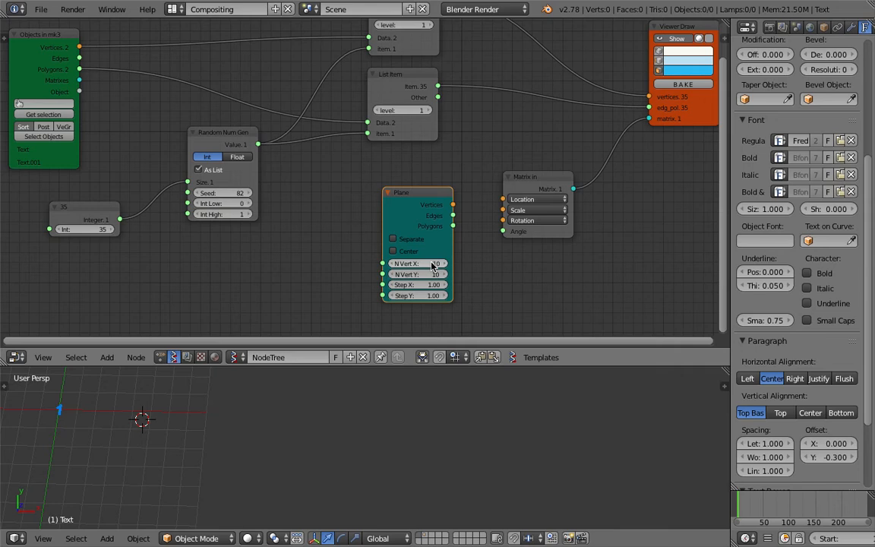
{"action": "left_click_drag", "start_coordinate": [453, 205], "coordinate": [458, 208]}
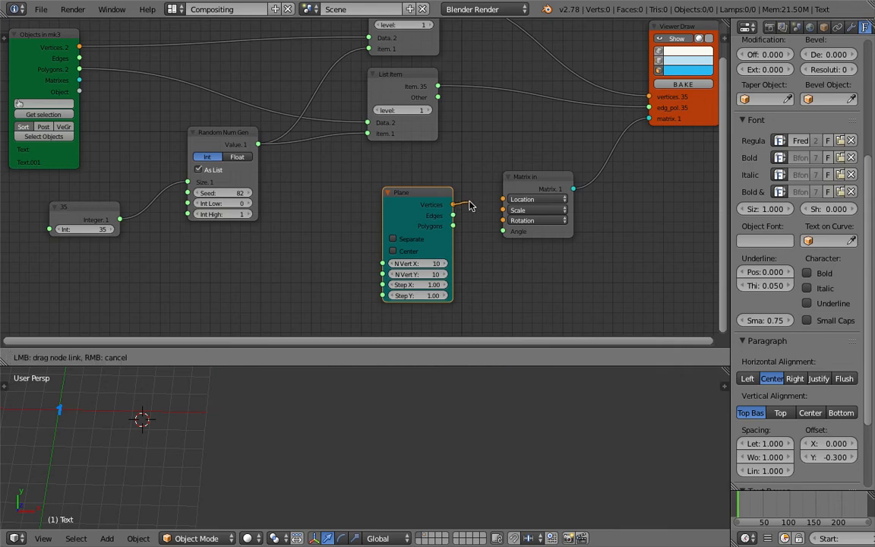
{"action": "middle_click_drag", "start_coordinate": [309, 223], "coordinate": [399, 230]}
{"action": "scroll", "coordinate": [303, 403], "scroll_direction": "down", "scroll_amount": 3}
{"action": "middle_click_drag", "start_coordinate": [303, 402], "coordinate": [396, 440], "text": "shift"}
{"action": "scroll", "coordinate": [382, 440], "scroll_direction": "up", "scroll_amount": 3}
{"action": "scroll", "coordinate": [385, 445], "scroll_direction": "down", "scroll_amount": 2}
{"action": "left_click", "coordinate": [417, 445]}
{"action": "scroll", "coordinate": [414, 449], "scroll_direction": "up", "scroll_amount": 1}
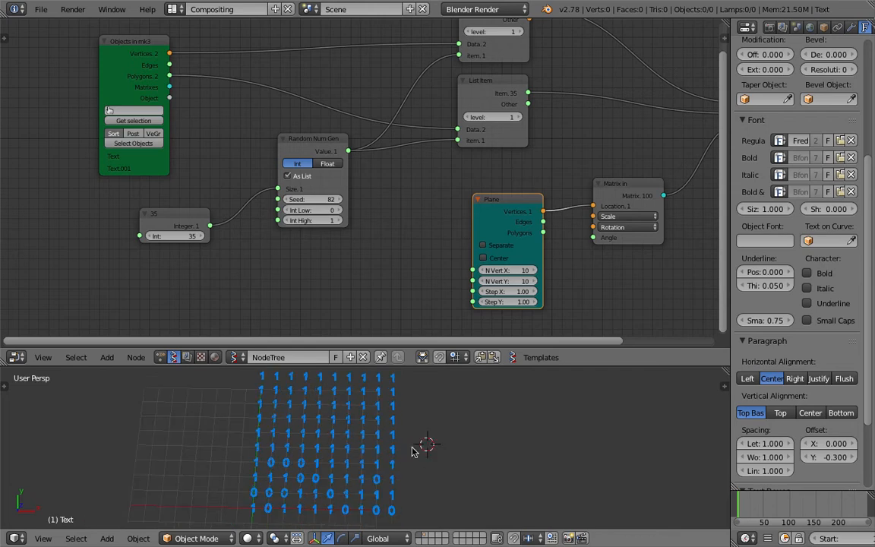
Step: Set the Int node feeding Random Num Gen's Size to 100 and save the blend file
{"action": "scroll", "coordinate": [190, 248], "scroll_direction": "up", "scroll_amount": 3}
{"action": "middle_click_drag", "start_coordinate": [164, 264], "coordinate": [179, 257]}
{"action": "scroll", "coordinate": [179, 257], "scroll_direction": "up", "scroll_amount": 1}
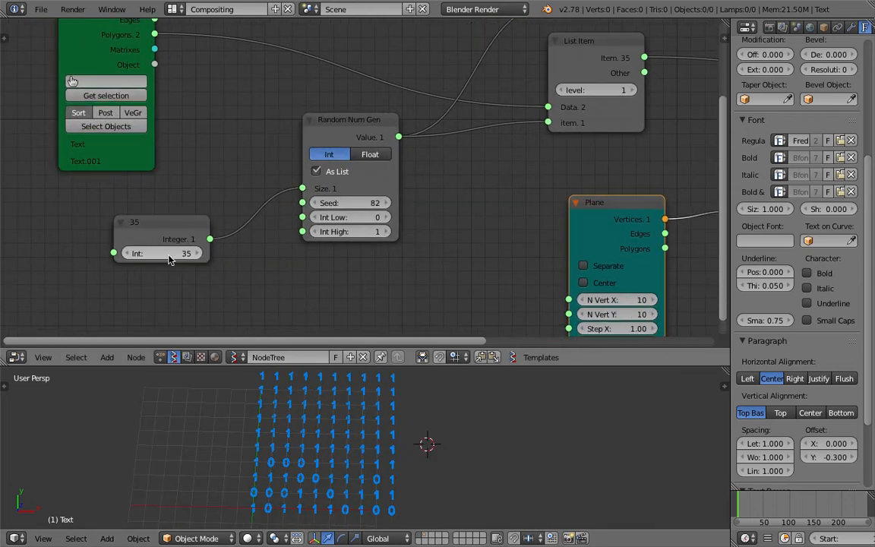
{"action": "left_click", "coordinate": [167, 255]}
{"action": "key", "text": "Return"}
{"action": "middle_click_drag", "start_coordinate": [396, 435], "coordinate": [483, 447]}
{"action": "key", "text": "ctrl+s"}
{"action": "left_click", "coordinate": [486, 445]}
{"action": "scroll", "coordinate": [293, 273], "scroll_direction": "down", "scroll_amount": 2, "text": "shift"}
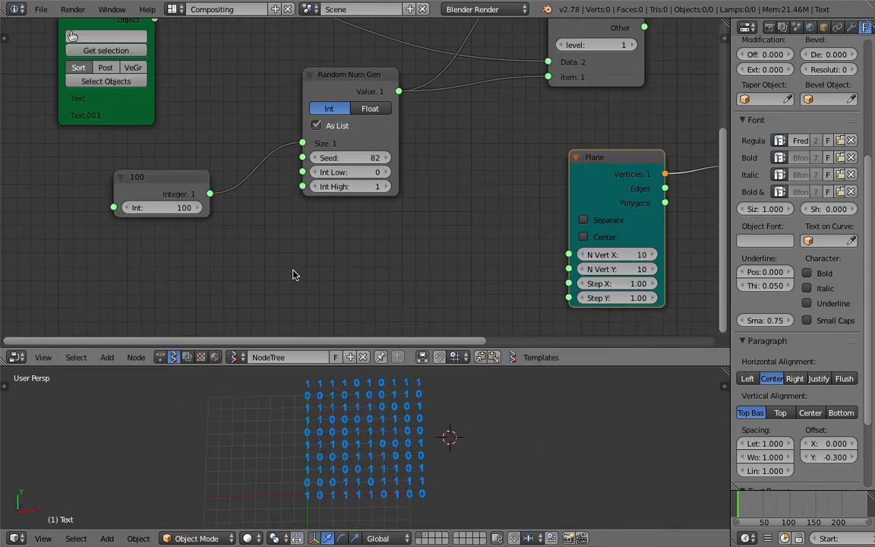
Step: Add a 3dview Props node below Random Num Gen and turn off its grid floor display
{"action": "key", "text": "space"}
{"action": "type", "text": "3d"}
{"action": "key", "text": "Down"}
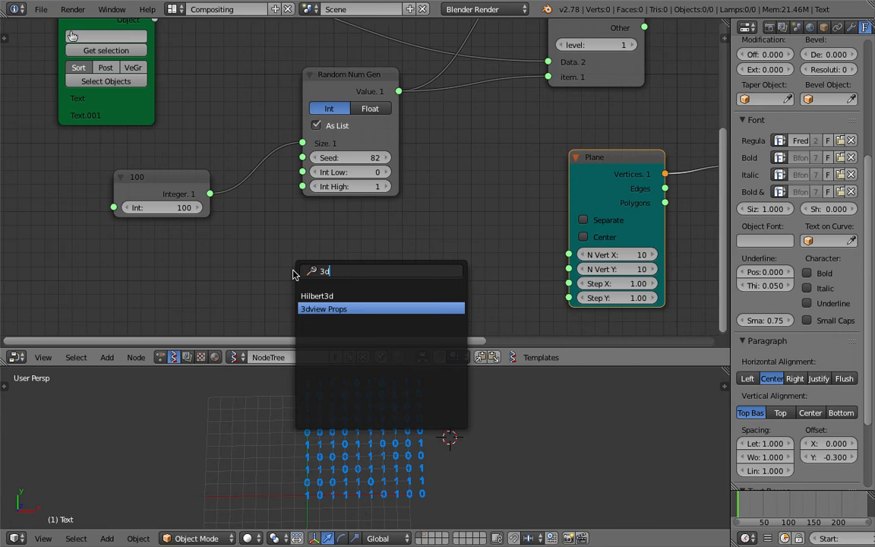
{"action": "key", "text": "Return"}
{"action": "left_click", "coordinate": [318, 256]}
{"action": "middle_click_drag", "start_coordinate": [342, 277], "coordinate": [337, 244]}
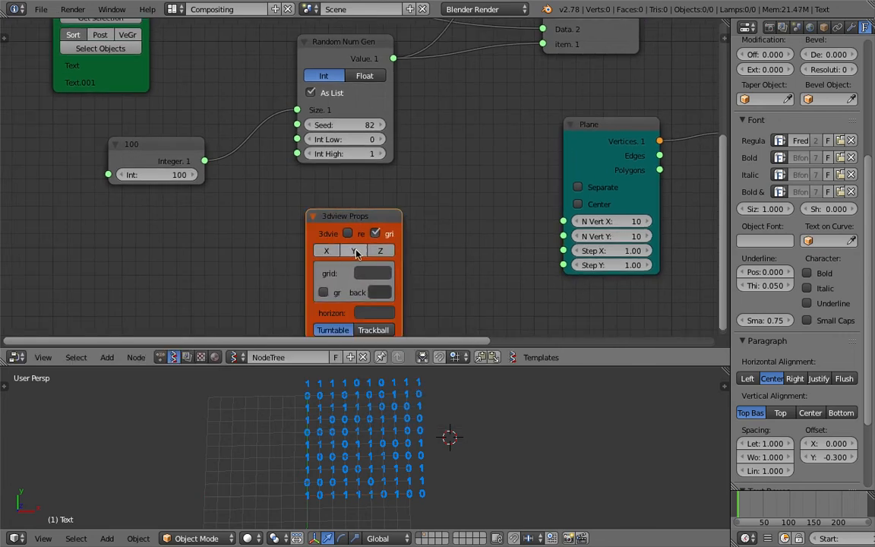
{"action": "left_click", "coordinate": [376, 234]}
{"action": "middle_click_drag", "start_coordinate": [472, 402], "coordinate": [523, 431]}
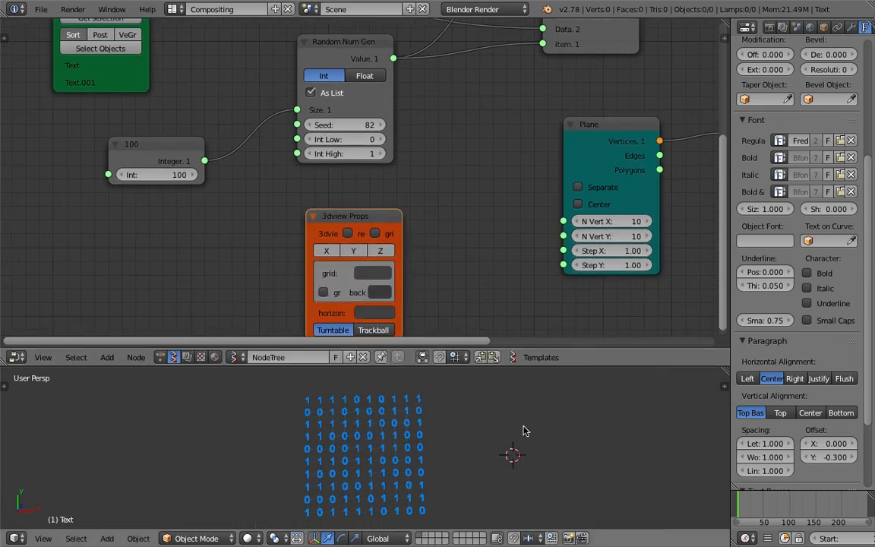
Step: Enlarge the 3D view area upward and save the blend file
{"action": "left_click_drag", "start_coordinate": [475, 368], "coordinate": [474, 274]}
{"action": "key", "text": "ctrl+s"}
{"action": "left_click", "coordinate": [525, 385]}
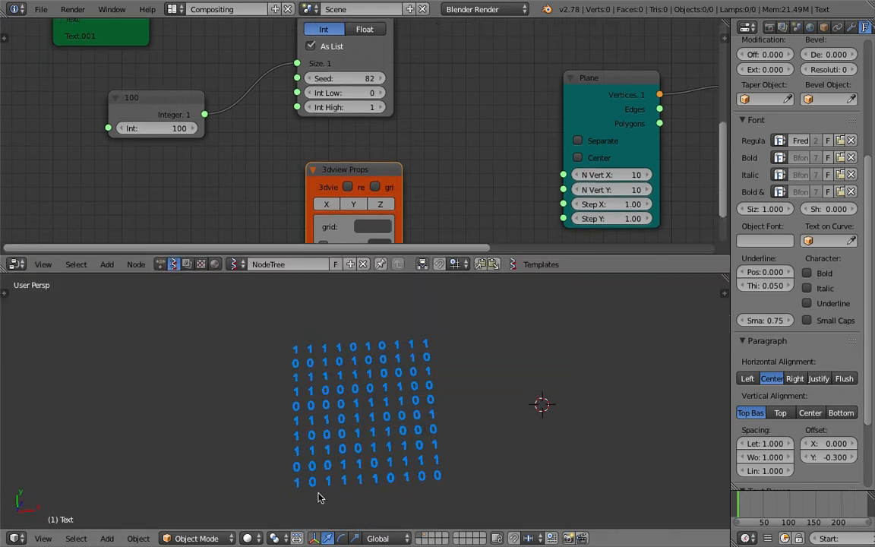
Step: Change the Random Num Gen node's Seed to 249 and save the blend file
{"action": "scroll", "coordinate": [308, 445], "scroll_direction": "up", "scroll_amount": 2}
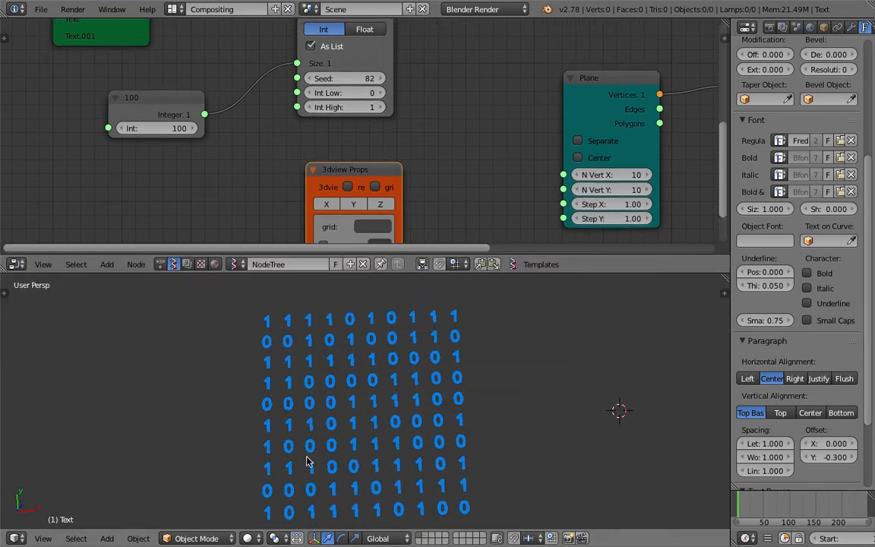
{"action": "middle_click_drag", "start_coordinate": [346, 366], "coordinate": [314, 385]}
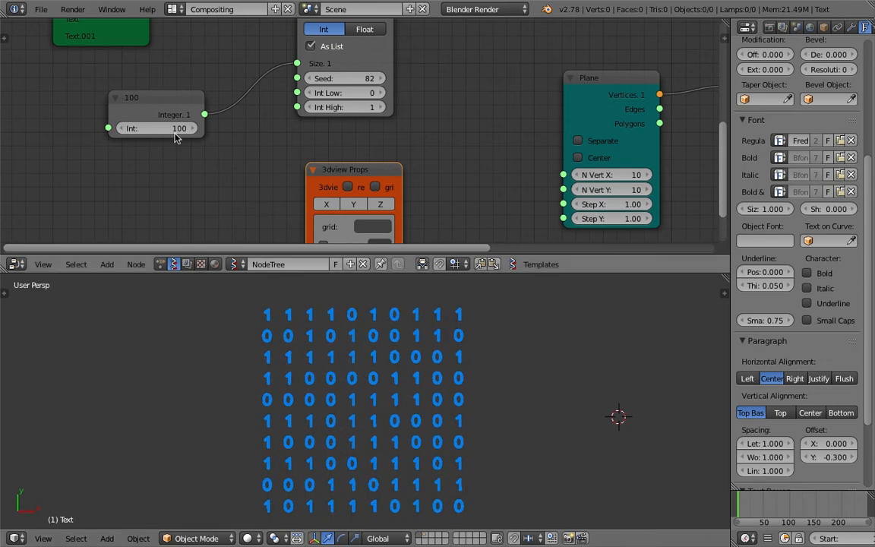
{"action": "middle_click_drag", "start_coordinate": [355, 92], "coordinate": [350, 86]}
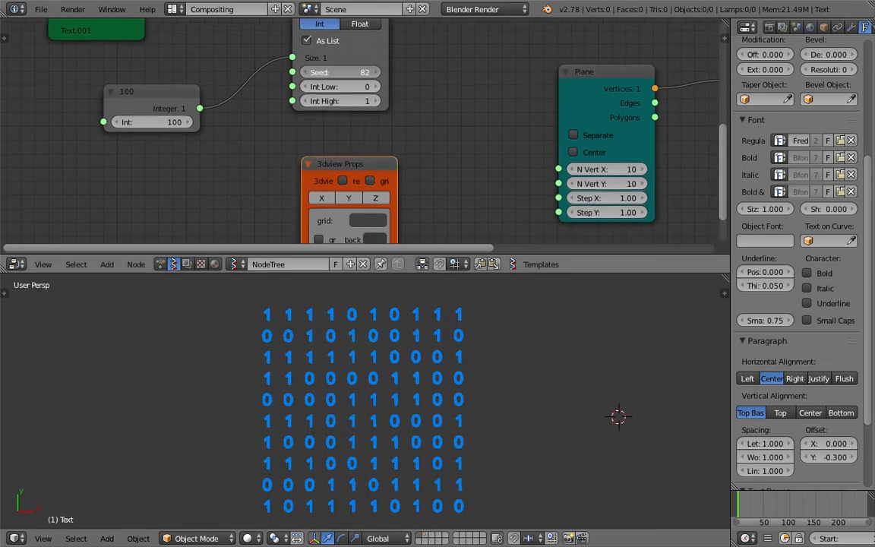
{"action": "left_click_drag", "start_coordinate": [341, 72], "coordinate": [444, 72]}
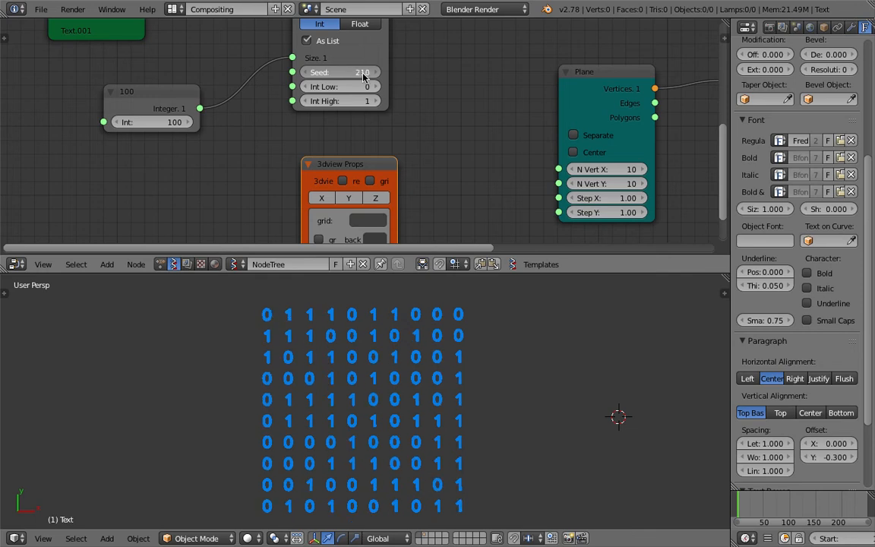
{"action": "scroll", "coordinate": [377, 99], "scroll_direction": "down", "scroll_amount": 2}
{"action": "middle_click_drag", "start_coordinate": [453, 422], "coordinate": [457, 417]}
{"action": "scroll", "coordinate": [452, 410], "scroll_direction": "down", "scroll_amount": 2}
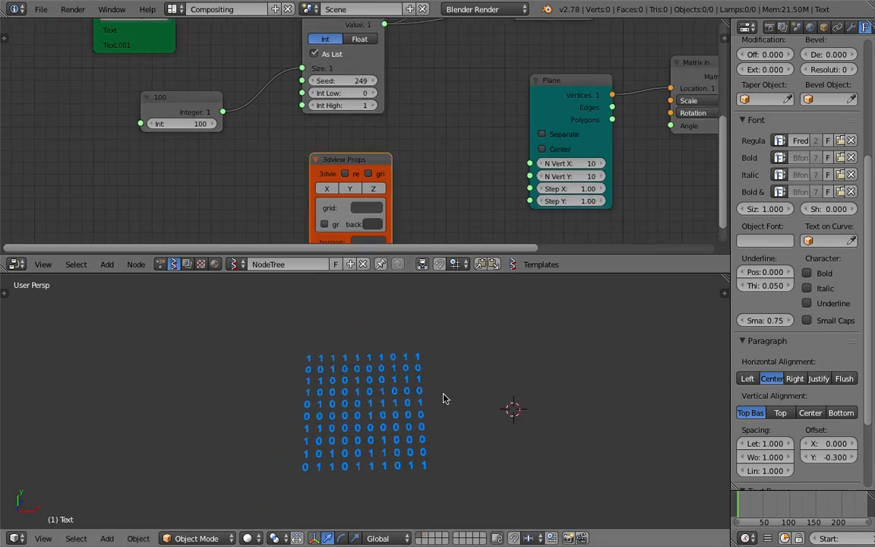
{"action": "key", "text": "ctrl+s"}
{"action": "left_click", "coordinate": [445, 400]}
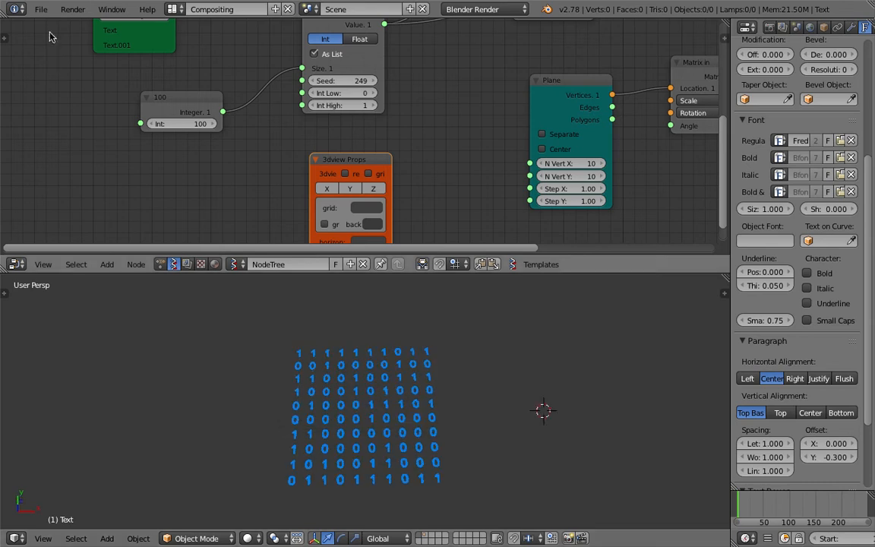
Step: Save the file as a new incremented version named zeroone_01.blend on the Desktop
{"action": "left_click", "coordinate": [40, 9]}
{"action": "left_click", "coordinate": [54, 117]}
{"action": "left_click", "coordinate": [774, 61]}
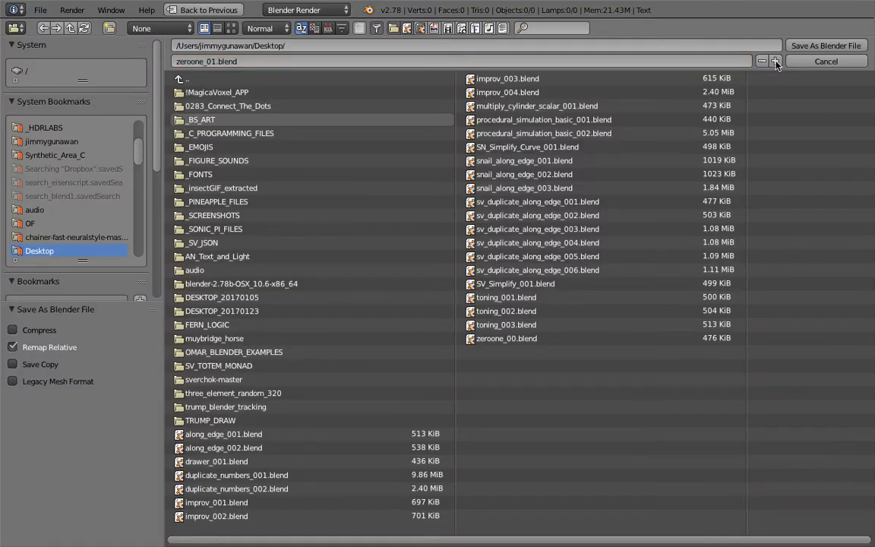
{"action": "left_click", "coordinate": [826, 46]}
Step: Move the Matrix in and Plane nodes slightly up and closer to the Viewer Draw node
{"action": "scroll", "coordinate": [517, 92], "scroll_direction": "down", "scroll_amount": 1}
{"action": "middle_click_drag", "start_coordinate": [486, 89], "coordinate": [354, 151]}
{"action": "left_click_drag", "start_coordinate": [471, 137], "coordinate": [505, 109]}
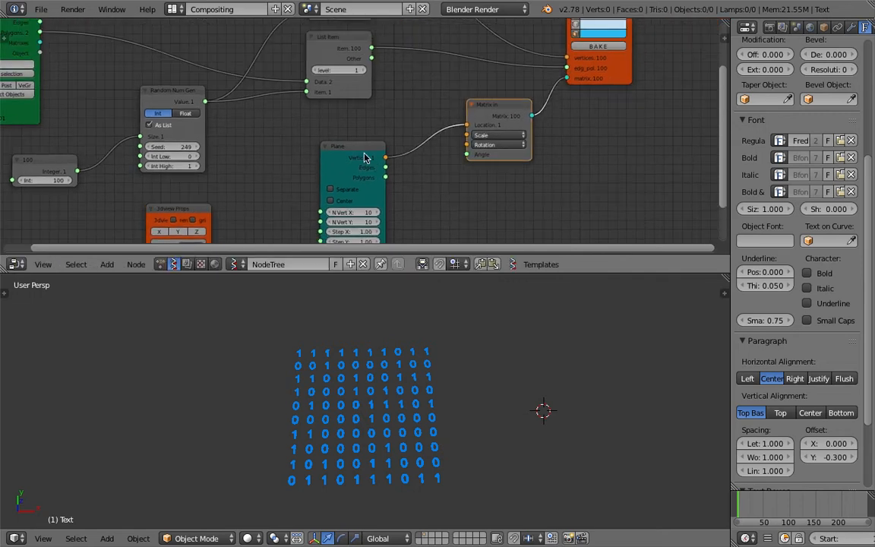
{"action": "left_click_drag", "start_coordinate": [365, 151], "coordinate": [399, 130]}
Step: Add a Duplicate objects along edge node beside Viewer Draw and widen it so its full name fits
{"action": "middle_click_drag", "start_coordinate": [531, 95], "coordinate": [468, 137]}
{"action": "middle_click_drag", "start_coordinate": [565, 110], "coordinate": [434, 137]}
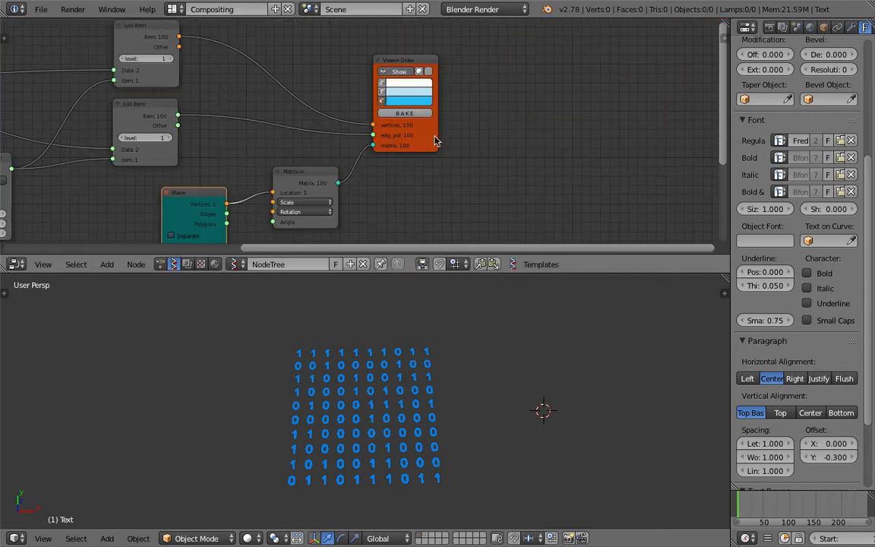
{"action": "key", "text": "shift+a"}
{"action": "left_click", "coordinate": [538, 124]}
{"action": "type", "text": "objec"}
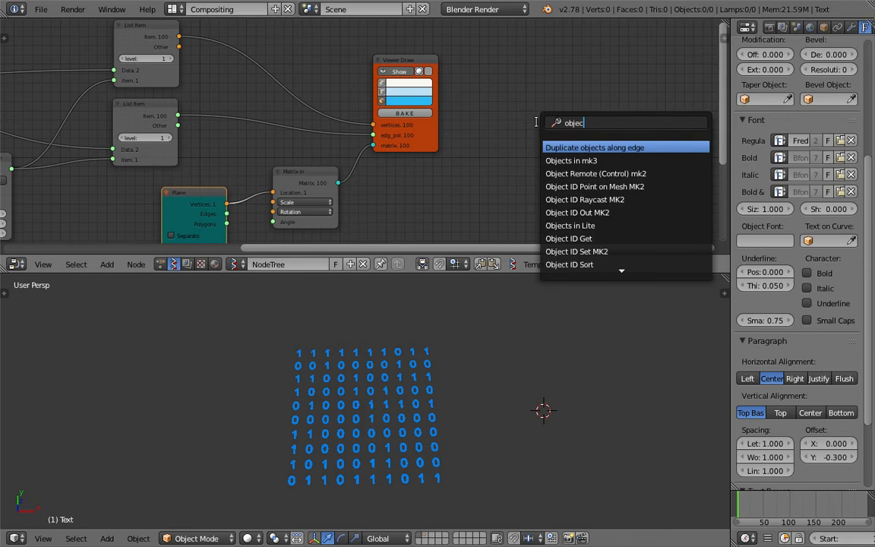
{"action": "key", "text": "Return"}
{"action": "left_click", "coordinate": [511, 81]}
{"action": "middle_click_drag", "start_coordinate": [571, 148], "coordinate": [558, 128]}
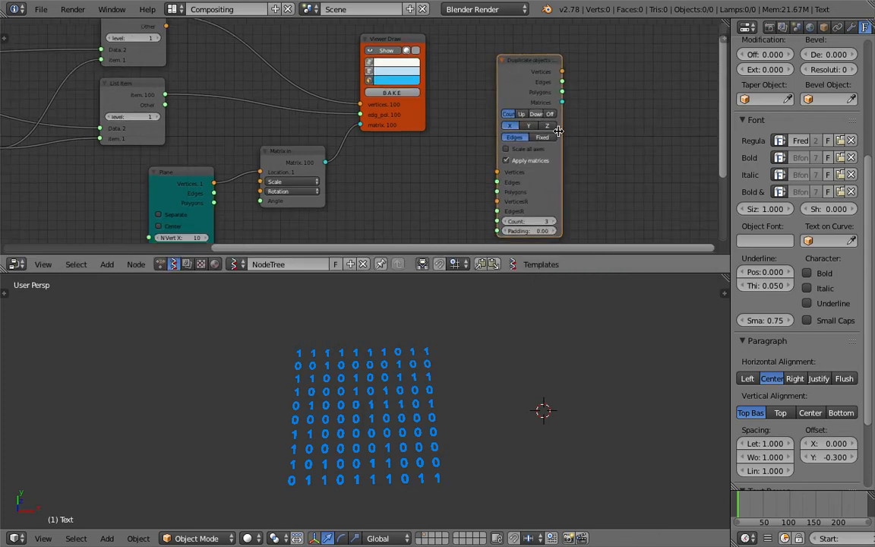
{"action": "left_click_drag", "start_coordinate": [561, 134], "coordinate": [590, 135]}
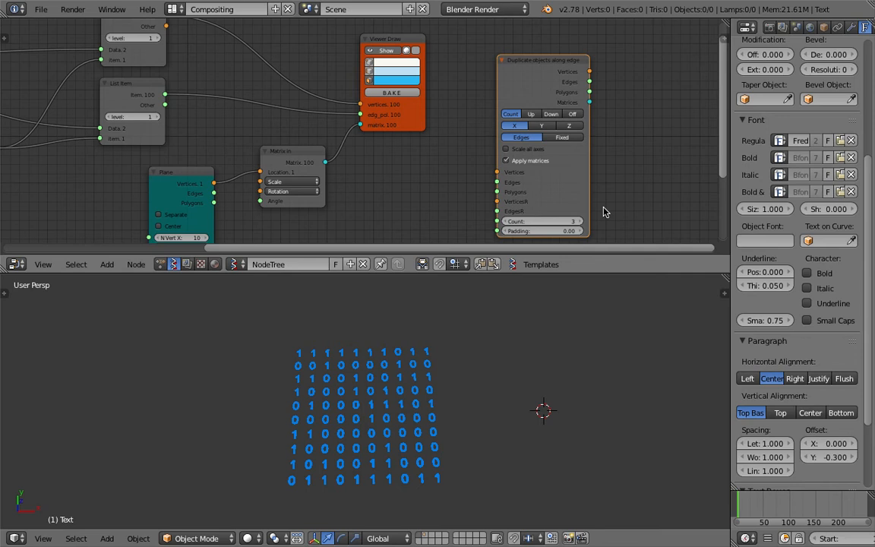
Step: Examine the Duplicate objects along edge node's inputs and move it and the Viewer Draw node higher in the node tree
{"action": "scroll", "coordinate": [469, 168], "scroll_direction": "up", "scroll_amount": 2}
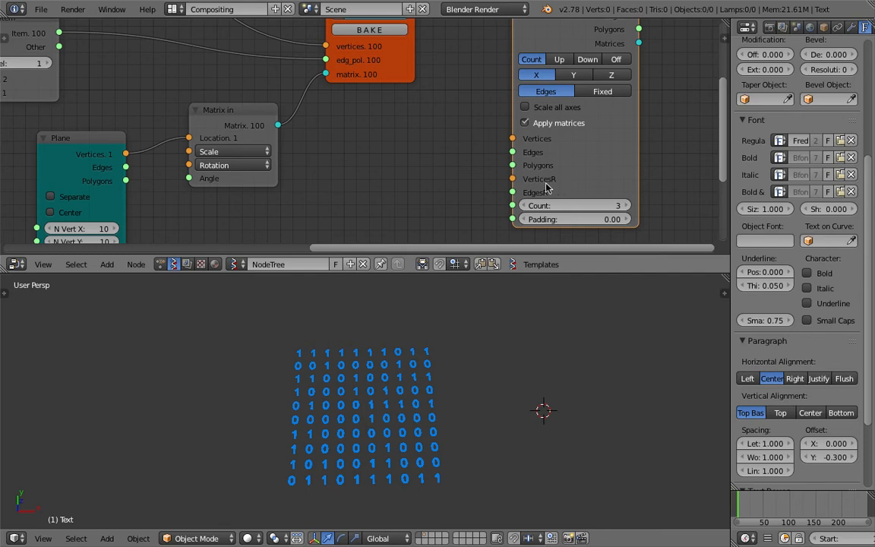
{"action": "scroll", "coordinate": [538, 194], "scroll_direction": "down", "scroll_amount": 1}
{"action": "scroll", "coordinate": [452, 161], "scroll_direction": "up", "scroll_amount": 1}
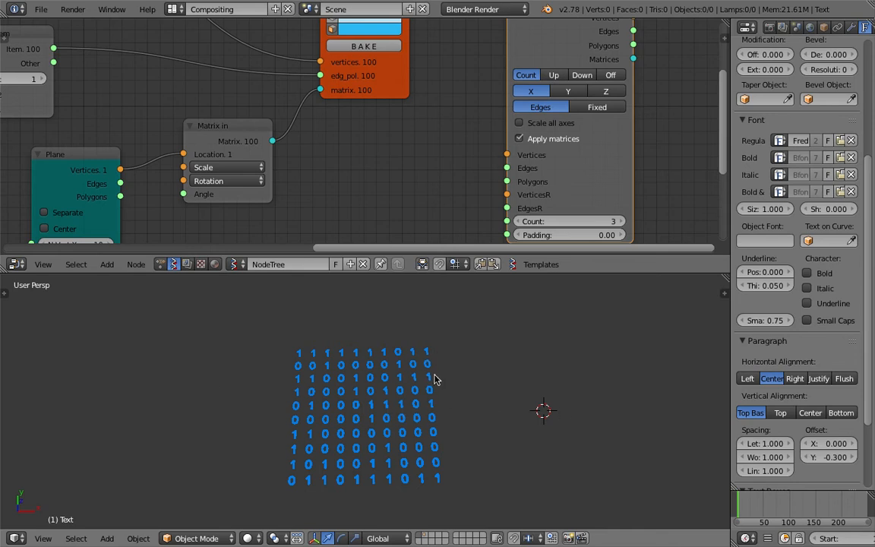
{"action": "scroll", "coordinate": [380, 163], "scroll_direction": "down", "scroll_amount": 4}
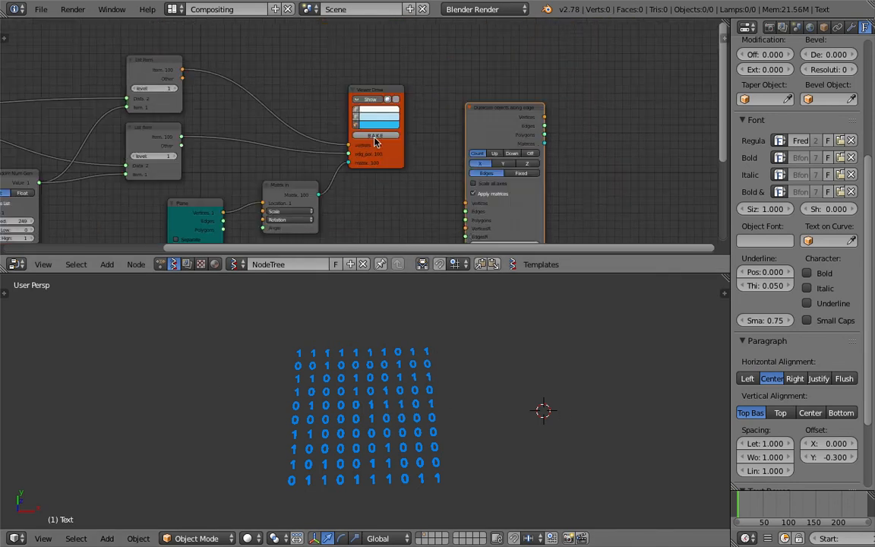
{"action": "left_click_drag", "start_coordinate": [377, 96], "coordinate": [363, 85]}
{"action": "mouse_move", "coordinate": [497, 118]}
{"action": "left_mouse_down"}
{"action": "mouse_move", "coordinate": [456, 63]}
{"action": "mouse_move", "coordinate": [494, 57]}
{"action": "left_mouse_up"}
{"action": "left_click_drag", "start_coordinate": [381, 78], "coordinate": [402, 62]}
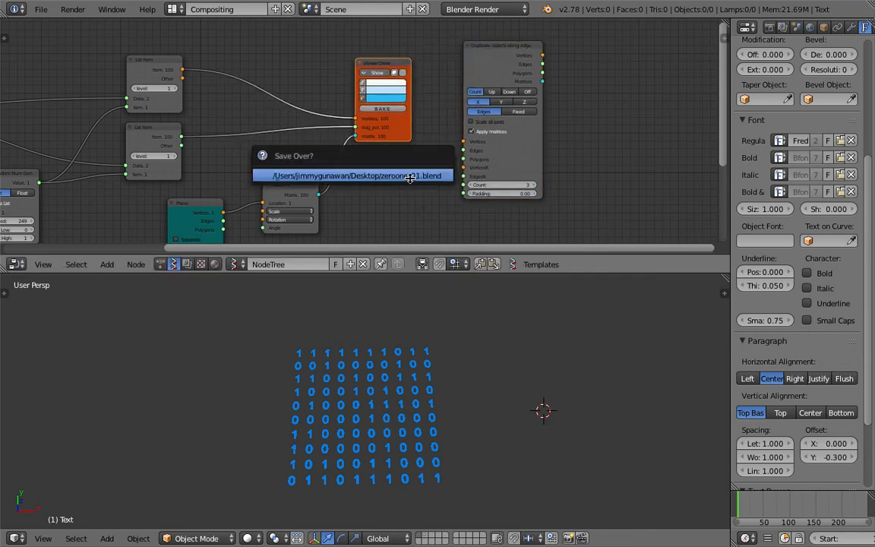
Step: Enable Only Render in the 3D view's Display settings
{"action": "middle_click_drag", "start_coordinate": [473, 403], "coordinate": [371, 391], "text": "shift"}
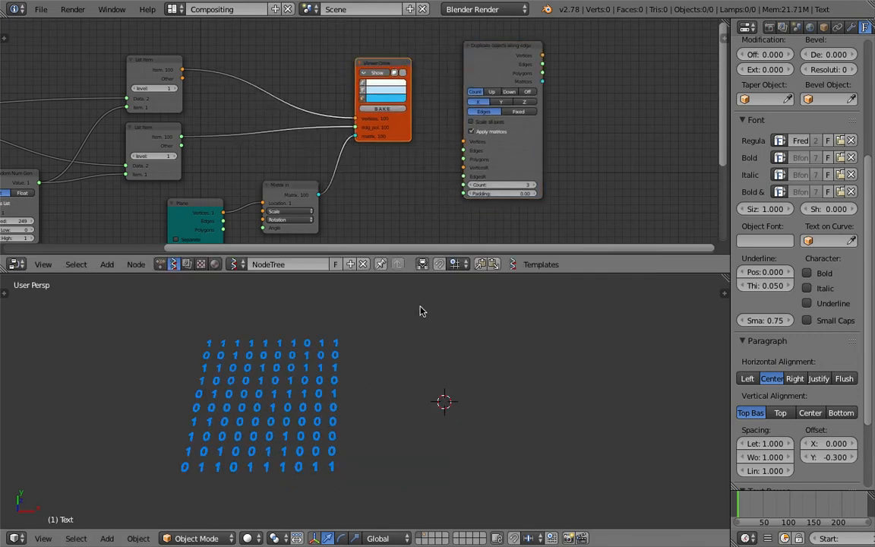
{"action": "middle_click_drag", "start_coordinate": [107, 209], "coordinate": [347, 105]}
{"action": "middle_click_drag", "start_coordinate": [280, 150], "coordinate": [290, 121]}
{"action": "scroll", "coordinate": [268, 157], "scroll_direction": "up", "scroll_amount": 2}
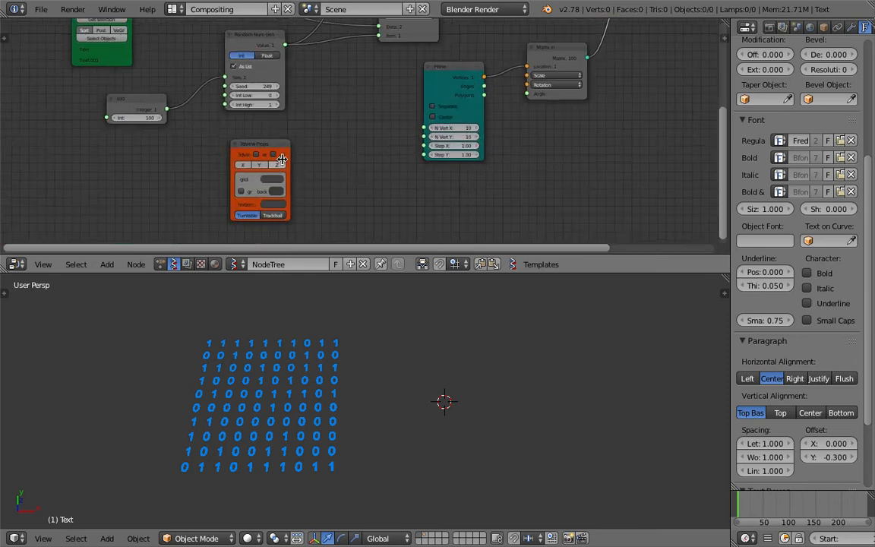
{"action": "left_click", "coordinate": [718, 296]}
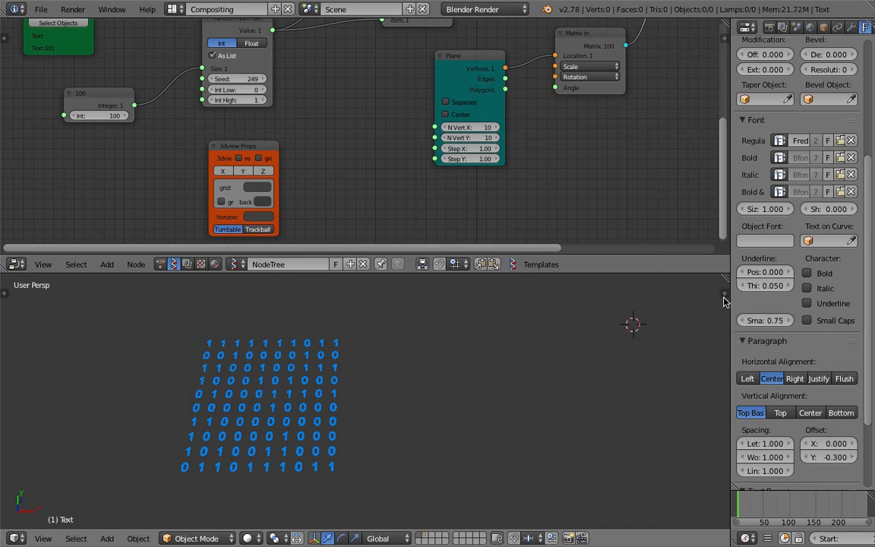
{"action": "key", "text": "n"}
{"action": "scroll", "coordinate": [683, 380], "scroll_direction": "down", "scroll_amount": 4}
{"action": "scroll", "coordinate": [691, 400], "scroll_direction": "down", "scroll_amount": 8}
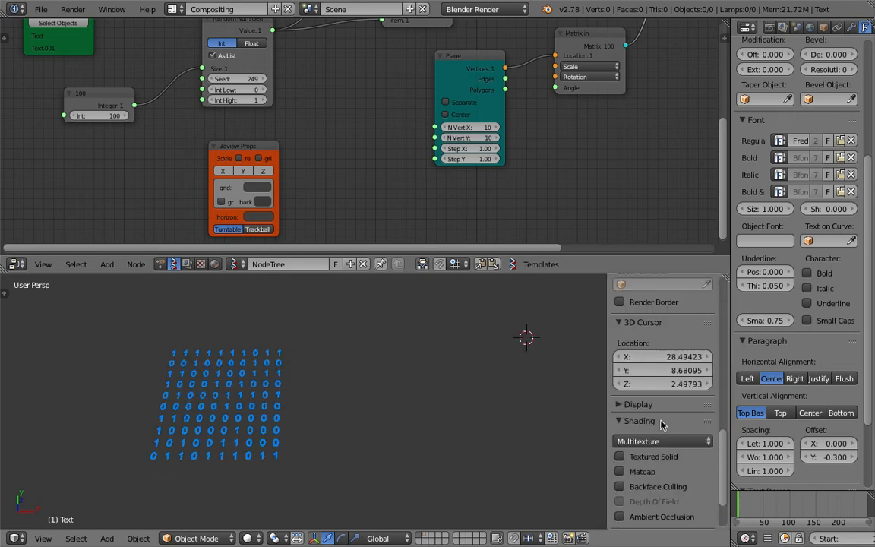
{"action": "left_click", "coordinate": [661, 426]}
{"action": "left_click", "coordinate": [660, 426]}
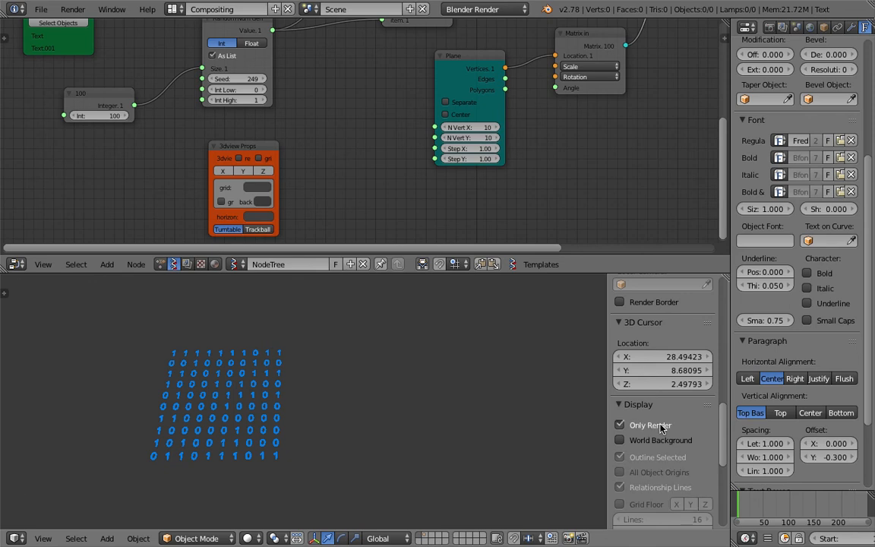
{"action": "left_click", "coordinate": [661, 426]}
Step: Sketch a zigzag Grease Pencil path beside the text grid, adding circles on its segments and marks at its corners
{"action": "scroll", "coordinate": [322, 401], "scroll_direction": "up", "scroll_amount": 2}
{"action": "middle_click_drag", "start_coordinate": [322, 401], "coordinate": [295, 389]}
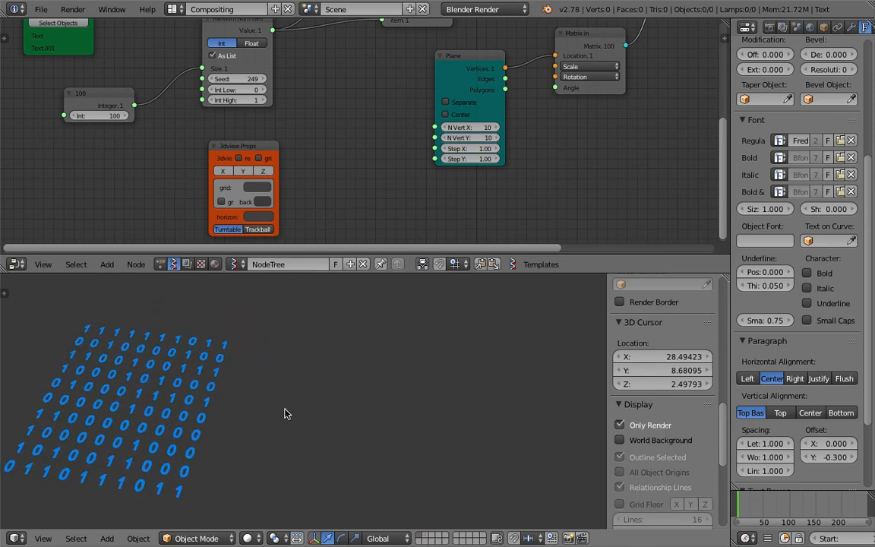
{"action": "mouse_move", "coordinate": [287, 402]}
{"action": "left_mouse_down"}
{"action": "mouse_move", "coordinate": [341, 365]}
{"action": "mouse_move", "coordinate": [356, 433]}
{"action": "mouse_move", "coordinate": [430, 414]}
{"action": "mouse_move", "coordinate": [423, 363]}
{"action": "mouse_move", "coordinate": [493, 339]}
{"action": "left_mouse_up"}
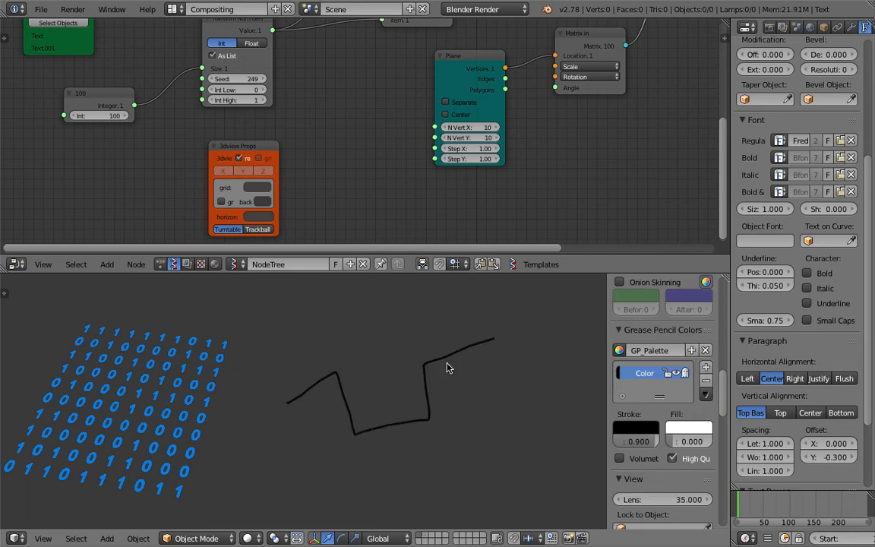
{"action": "left_click_drag", "start_coordinate": [310, 377], "coordinate": [316, 376]}
{"action": "mouse_move", "coordinate": [383, 423]}
{"action": "left_mouse_down"}
{"action": "mouse_move", "coordinate": [400, 414]}
{"action": "mouse_move", "coordinate": [417, 370]}
{"action": "left_mouse_up"}
{"action": "left_click_drag", "start_coordinate": [453, 343], "coordinate": [468, 340]}
{"action": "left_click_drag", "start_coordinate": [288, 411], "coordinate": [284, 410]}
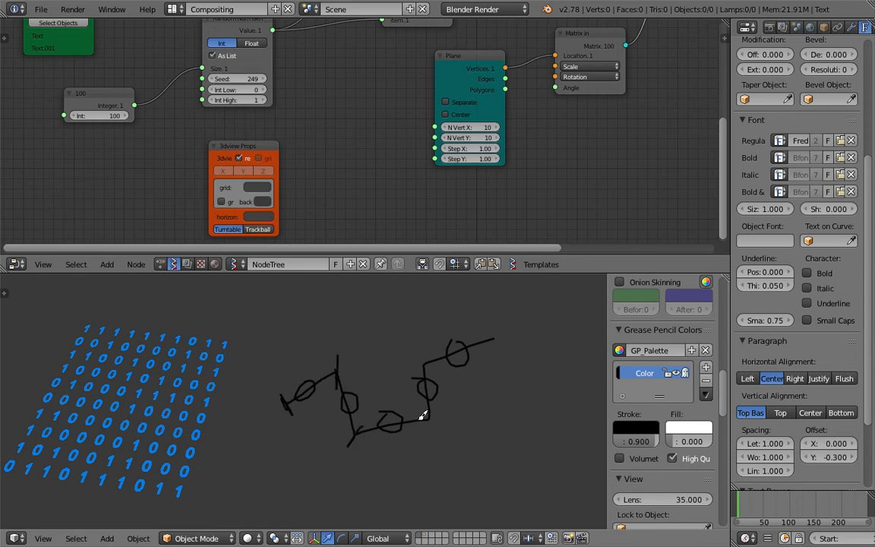
Step: Remove the Grease Pencil sketch by deleting its colour from GP_Palette
{"action": "scroll", "coordinate": [562, 397], "scroll_direction": "down", "scroll_amount": 1}
{"action": "left_click", "coordinate": [706, 380]}
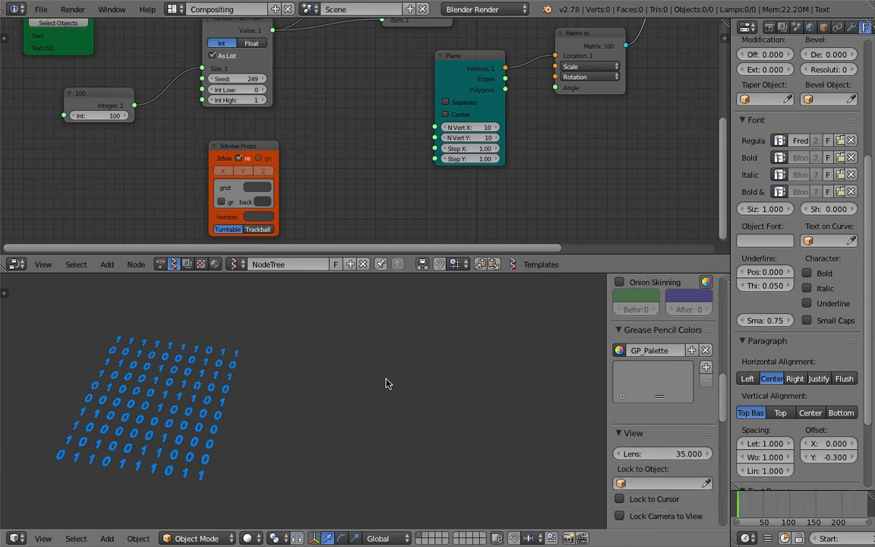
{"action": "scroll", "coordinate": [403, 229], "scroll_direction": "down", "scroll_amount": 1}
Step: Move the Duplicate objects along edge node farther from Viewer Draw and save the blend file
{"action": "scroll", "coordinate": [302, 195], "scroll_direction": "down", "scroll_amount": 1}
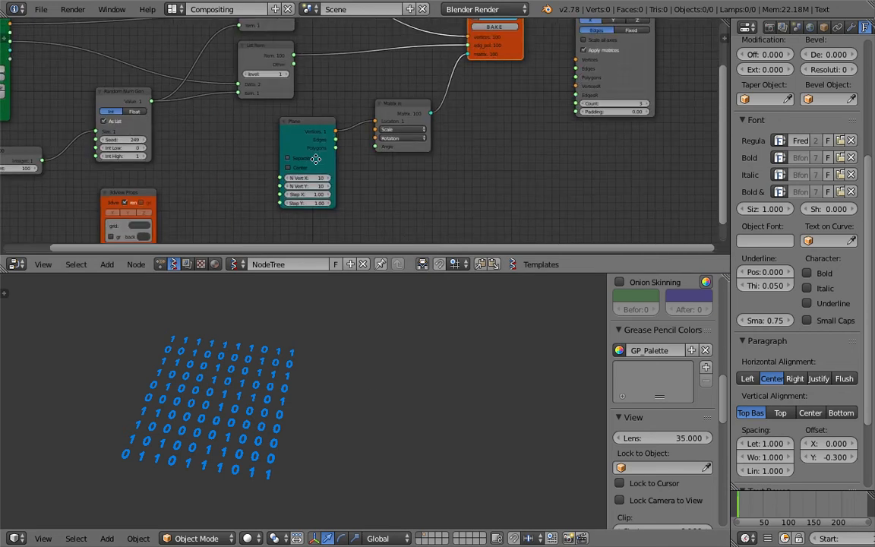
{"action": "middle_click_drag", "start_coordinate": [317, 156], "coordinate": [253, 208]}
{"action": "left_click_drag", "start_coordinate": [577, 131], "coordinate": [615, 119]}
{"action": "scroll", "coordinate": [496, 138], "scroll_direction": "down", "scroll_amount": 1}
{"action": "middle_click_drag", "start_coordinate": [495, 137], "coordinate": [448, 139]}
{"action": "left_click_drag", "start_coordinate": [548, 122], "coordinate": [603, 128]}
{"action": "middle_click_drag", "start_coordinate": [506, 146], "coordinate": [467, 139]}
{"action": "key", "text": "ctrl+s"}
{"action": "left_click", "coordinate": [461, 145]}
Step: Add a Line node in the empty space beyond and below the Matrix in node
{"action": "middle_click_drag", "start_coordinate": [402, 190], "coordinate": [417, 143]}
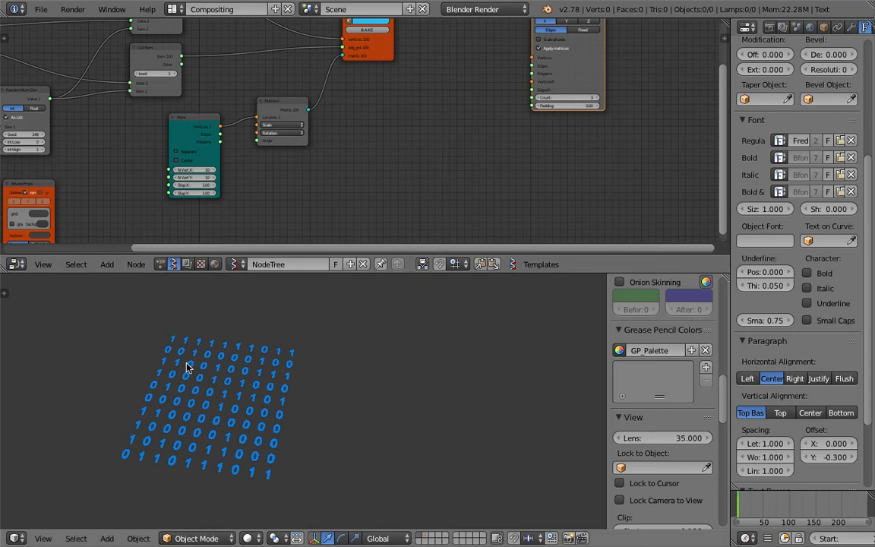
{"action": "middle_click_drag", "start_coordinate": [362, 203], "coordinate": [375, 193]}
{"action": "key", "text": "shift+a"}
{"action": "left_click", "coordinate": [389, 168]}
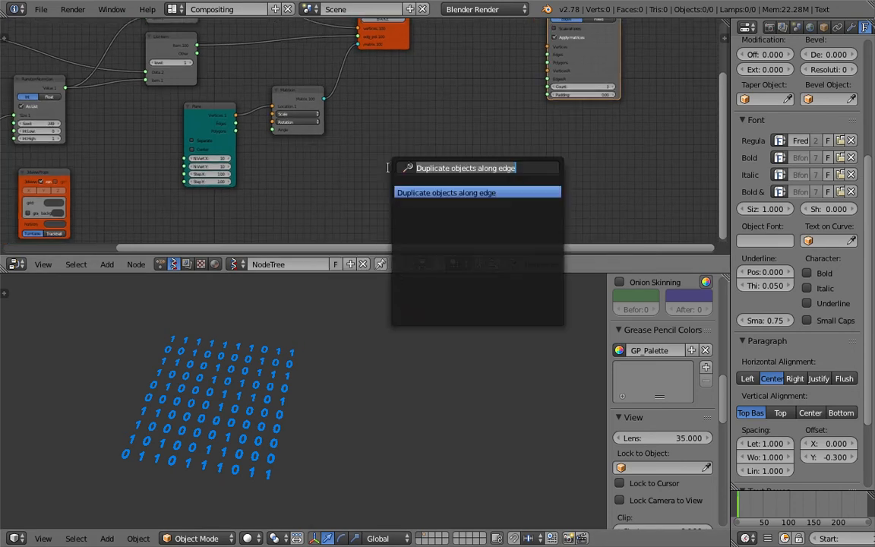
{"action": "type", "text": "line"}
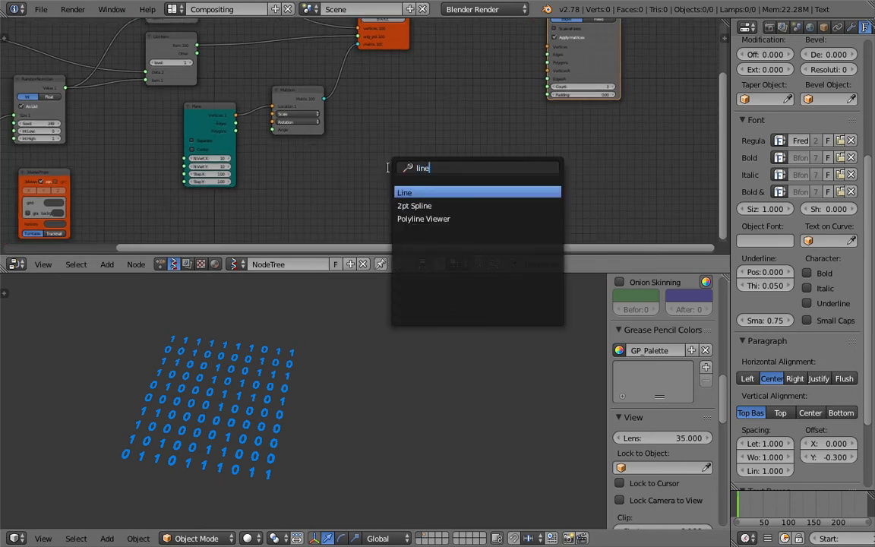
{"action": "key", "text": "Return"}
{"action": "left_click", "coordinate": [378, 160]}
Step: Add a second Viewer Draw node beside Line and link Line's Vertices and Edges to its vertices and edg_pol inputs
{"action": "key", "text": "shift+a"}
{"action": "left_click", "coordinate": [492, 160]}
{"action": "type", "text": "view"}
{"action": "key", "text": "Return"}
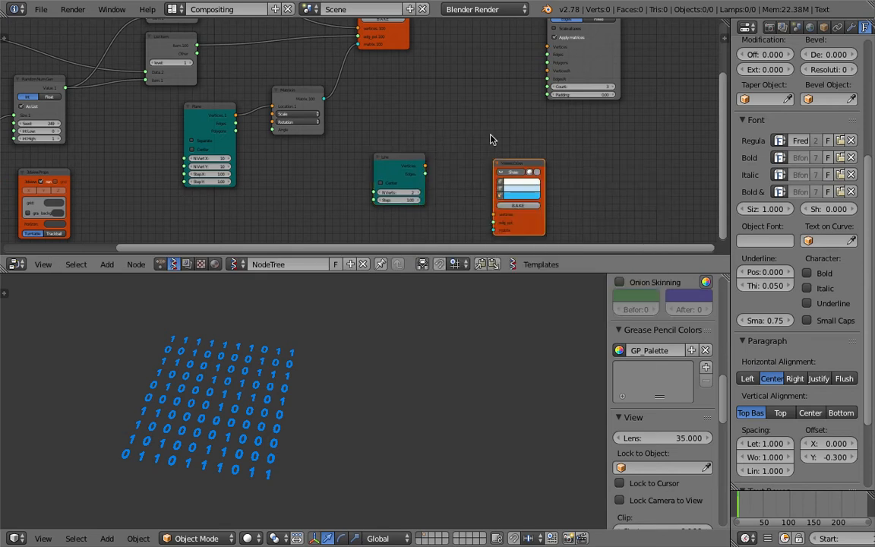
{"action": "scroll", "coordinate": [492, 137], "scroll_direction": "up", "scroll_amount": 1}
{"action": "left_click_drag", "start_coordinate": [436, 172], "coordinate": [504, 189]}
{"action": "left_click_drag", "start_coordinate": [437, 181], "coordinate": [508, 196]}
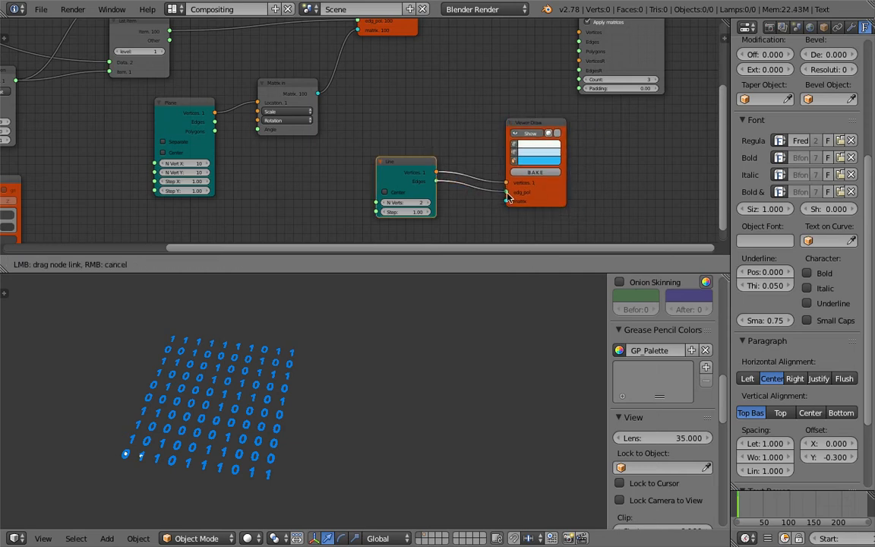
Step: Set the second Viewer Draw's edge colour to orange-red and raise the Line node's N Verts to 13
{"action": "left_click", "coordinate": [535, 153]}
{"action": "left_click_drag", "start_coordinate": [553, 71], "coordinate": [549, 84]}
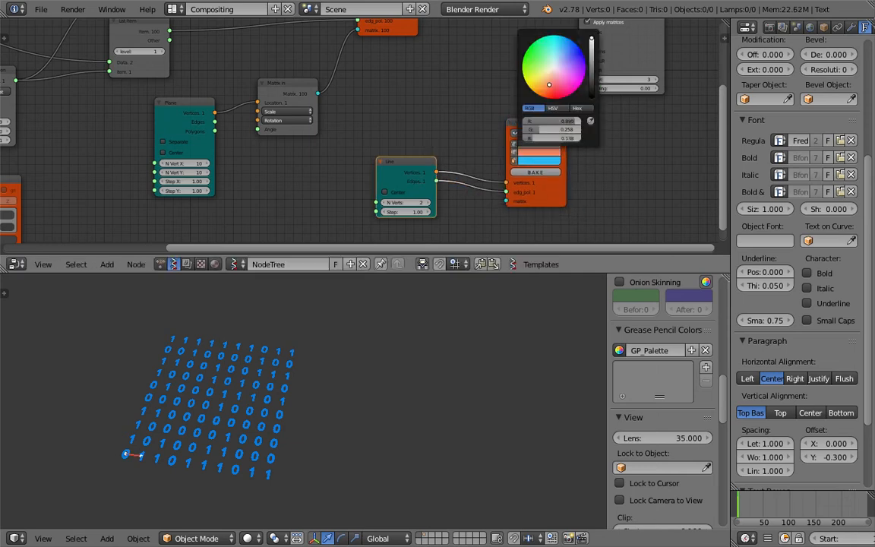
{"action": "left_click", "coordinate": [431, 204]}
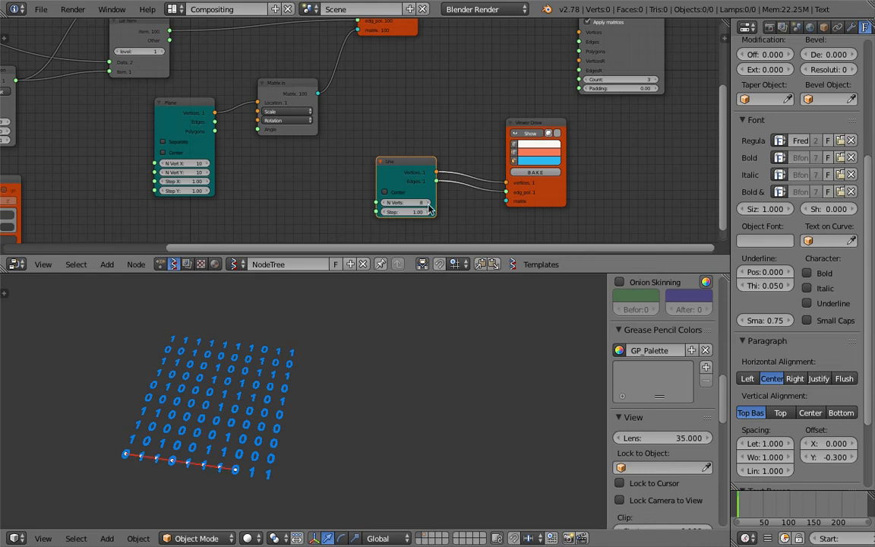
{"action": "left_click", "coordinate": [429, 205]}
Step: Insert a Vector Noise MK2 node between Line's Vertices and the second Viewer Draw's vertices, moving Line aside for room
{"action": "left_click_drag", "start_coordinate": [426, 163], "coordinate": [366, 165]}
{"action": "key", "text": "shift+a"}
{"action": "left_click", "coordinate": [404, 139]}
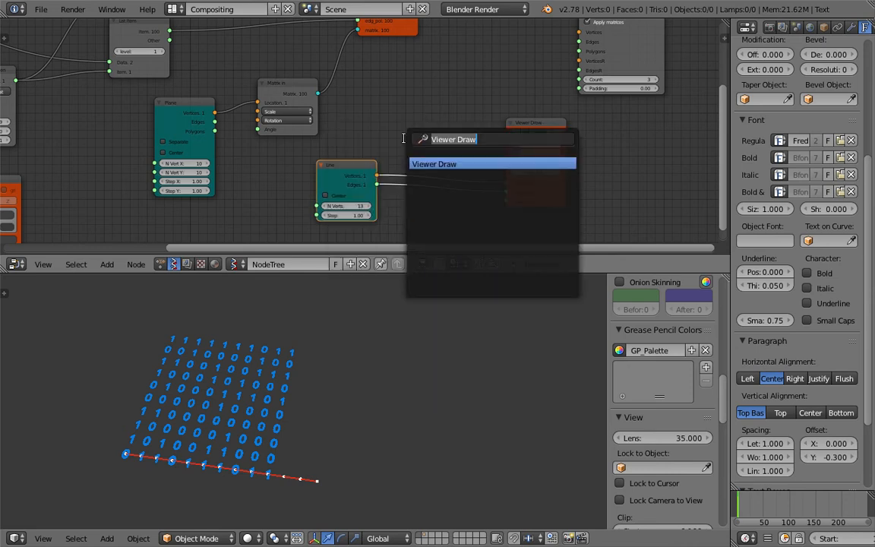
{"action": "type", "text": "noise"}
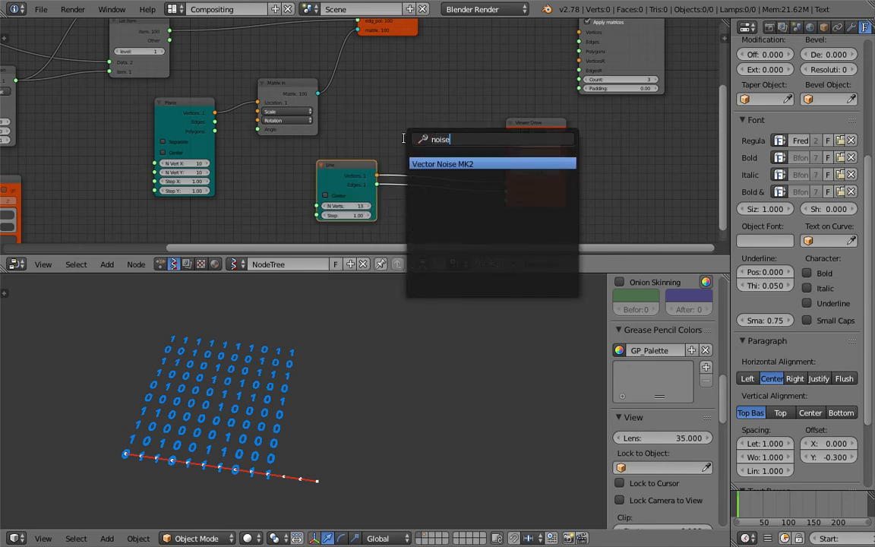
{"action": "key", "text": "Return"}
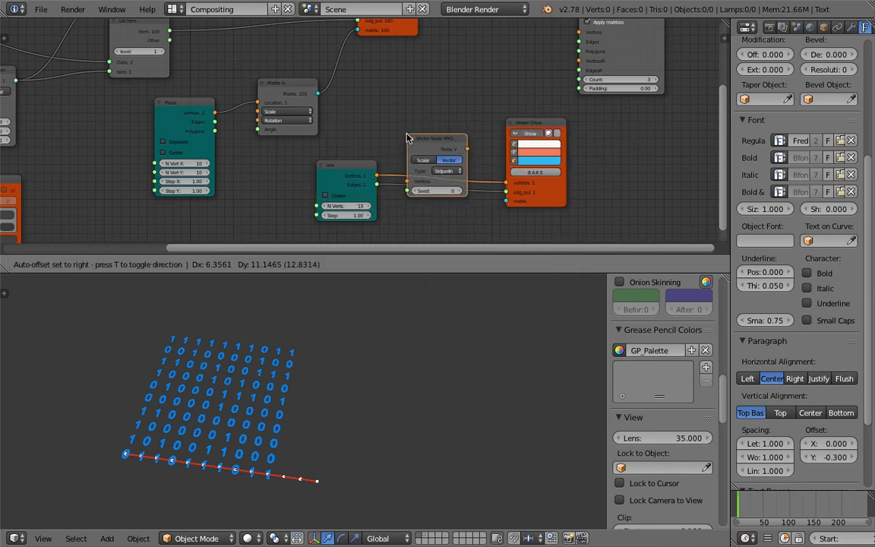
{"action": "left_click", "coordinate": [412, 134]}
{"action": "left_click_drag", "start_coordinate": [430, 142], "coordinate": [430, 121]}
Step: Set the Line node's Step to 0.05 to smooth the noisy curve
{"action": "middle_click_drag", "start_coordinate": [124, 447], "coordinate": [353, 418], "text": "shift"}
{"action": "scroll", "coordinate": [248, 389], "scroll_direction": "up", "scroll_amount": 7}
{"action": "scroll", "coordinate": [353, 418], "scroll_direction": "up", "scroll_amount": 1}
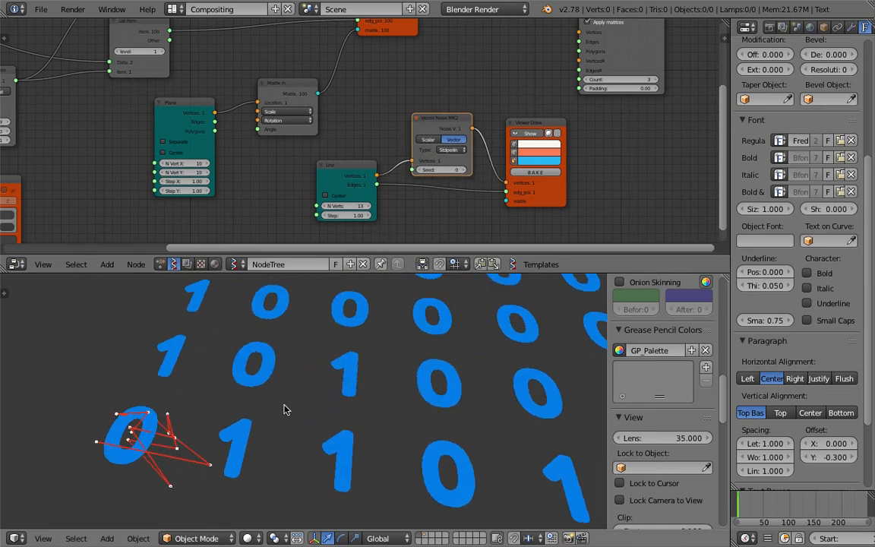
{"action": "mouse_move", "coordinate": [237, 399]}
{"action": "middle_mouse_down"}
{"action": "mouse_move", "coordinate": [198, 365]}
{"action": "mouse_move", "coordinate": [209, 433]}
{"action": "mouse_move", "coordinate": [254, 404]}
{"action": "mouse_move", "coordinate": [296, 398]}
{"action": "mouse_move", "coordinate": [284, 399]}
{"action": "middle_mouse_up"}
{"action": "scroll", "coordinate": [336, 214], "scroll_direction": "up", "scroll_amount": 2}
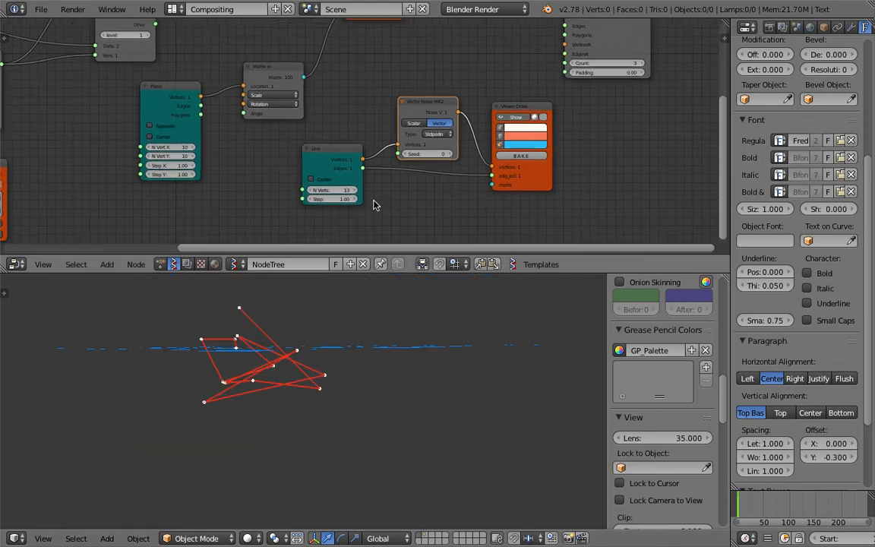
{"action": "left_click", "coordinate": [335, 211]}
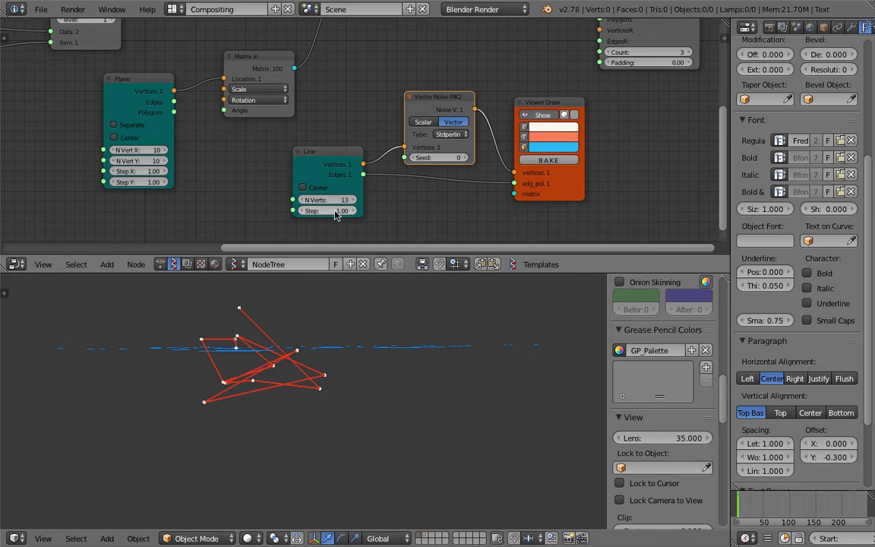
{"action": "type", "text": "0.05"}
{"action": "key", "text": "Return"}
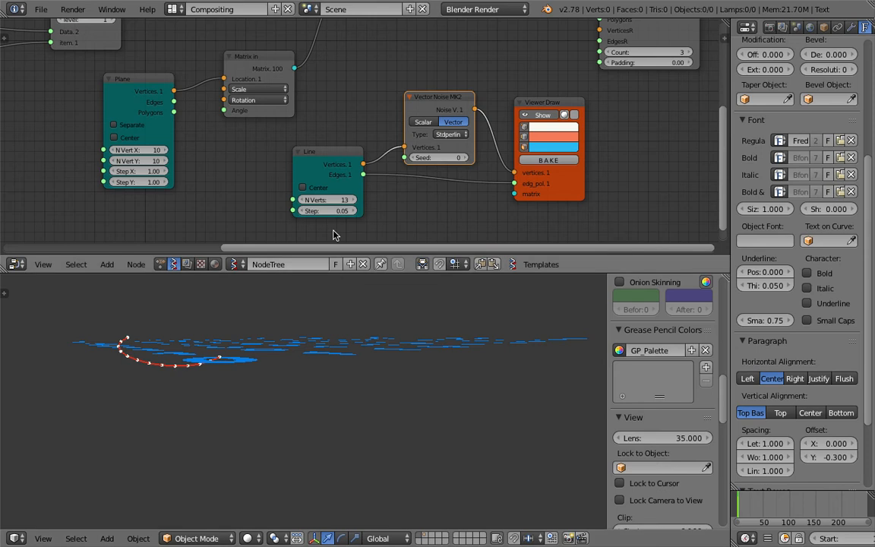
Step: Set the Line node's N Verts to 100 and raise its Step to 0.08
{"action": "left_click_drag", "start_coordinate": [328, 200], "coordinate": [547, 201]}
{"action": "left_click", "coordinate": [330, 200]}
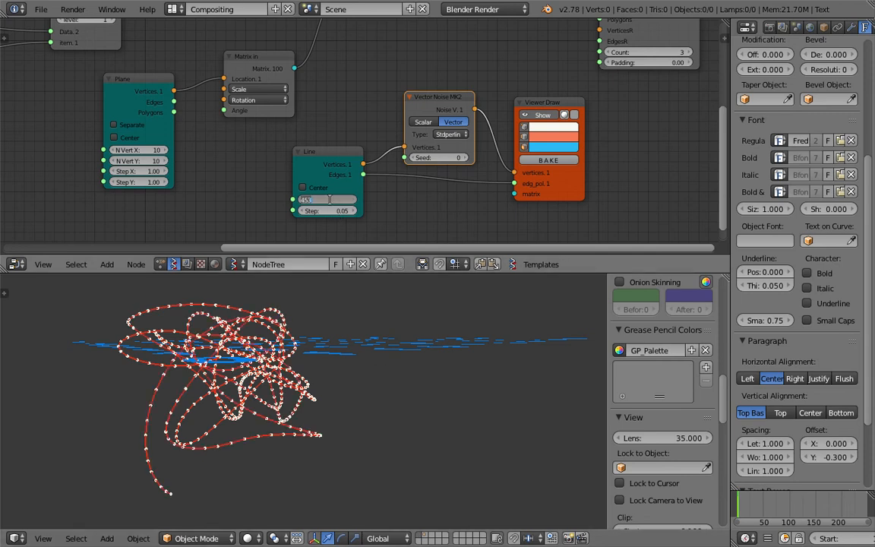
{"action": "type", "text": "100"}
{"action": "key", "text": "Return"}
{"action": "middle_click_drag", "start_coordinate": [347, 328], "coordinate": [271, 345]}
{"action": "left_click", "coordinate": [352, 211]}
{"action": "middle_click_drag", "start_coordinate": [344, 380], "coordinate": [341, 296]}
{"action": "middle_click_drag", "start_coordinate": [417, 180], "coordinate": [343, 177]}
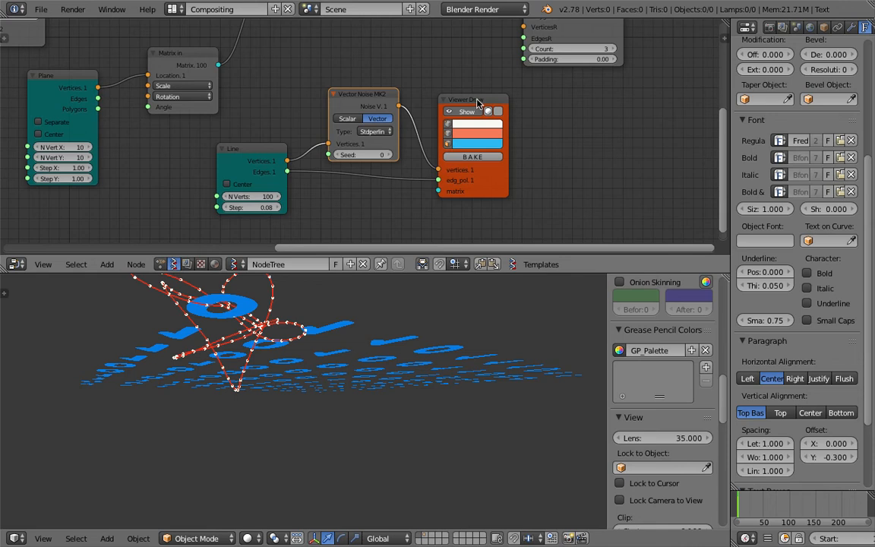
Step: Move the second Viewer Draw farther away and insert a Vector Math MK2 node between Vector Noise MK2 and it
{"action": "left_click_drag", "start_coordinate": [480, 101], "coordinate": [579, 121]}
{"action": "key", "text": "shift+a"}
{"action": "left_click", "coordinate": [502, 109]}
{"action": "type", "text": "vector m"}
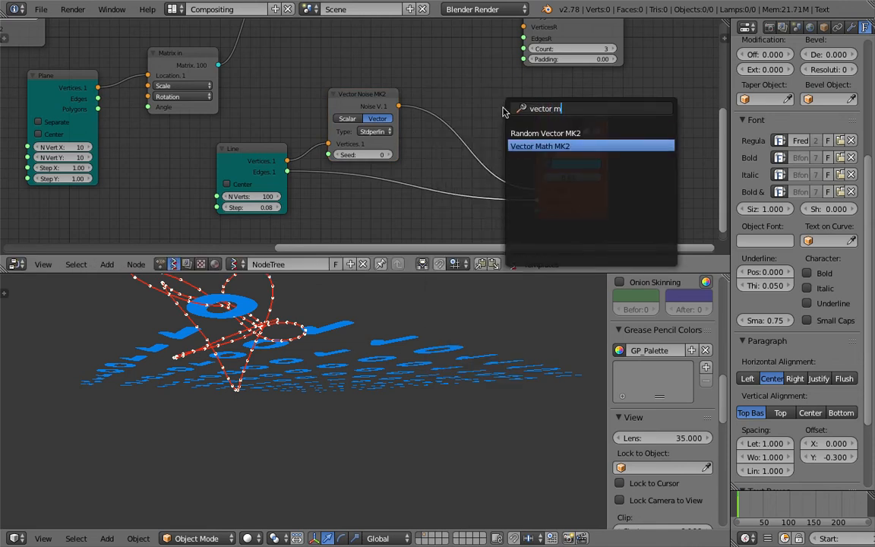
{"action": "key", "text": "Return"}
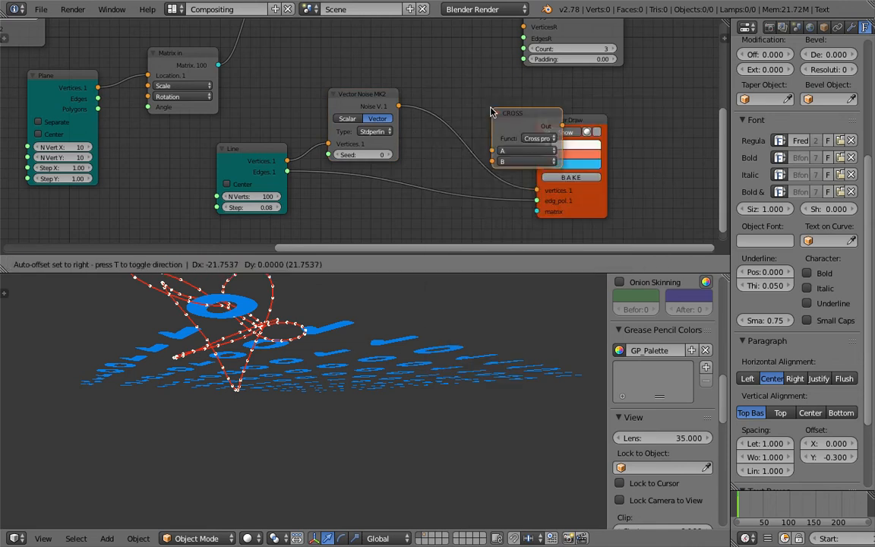
{"action": "left_click", "coordinate": [497, 112]}
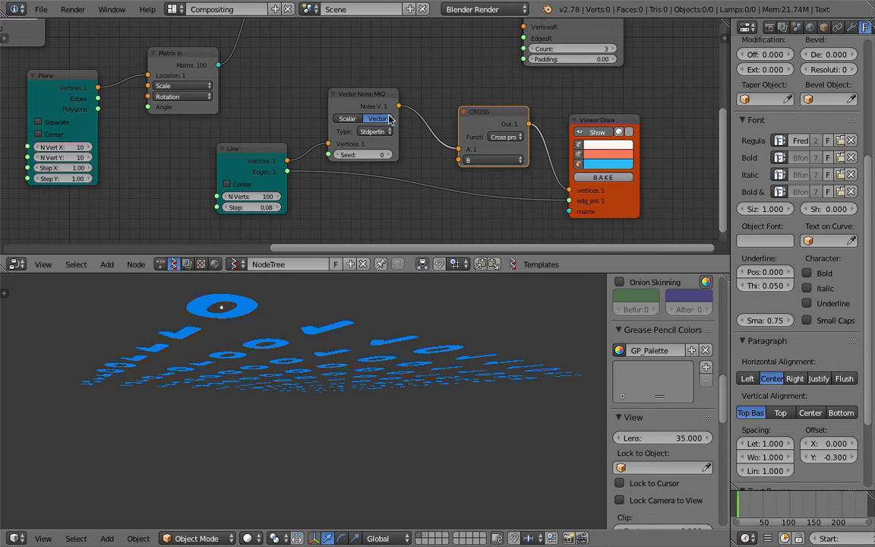
Step: Switch the vector math node's function to Multiply Scalar and set its amount to 5.74
{"action": "left_click", "coordinate": [474, 144]}
{"action": "left_click", "coordinate": [480, 249]}
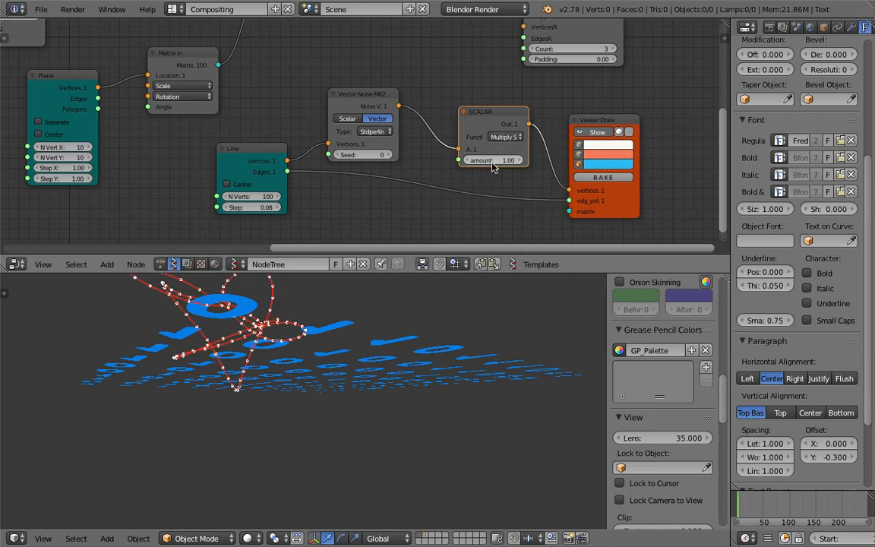
{"action": "left_click_drag", "start_coordinate": [492, 162], "coordinate": [570, 161]}
{"action": "scroll", "coordinate": [406, 372], "scroll_direction": "down", "scroll_amount": 5}
{"action": "middle_click_drag", "start_coordinate": [406, 376], "coordinate": [414, 389]}
{"action": "left_click_drag", "start_coordinate": [501, 161], "coordinate": [521, 161]}
Step: Shift the Duplicate objects along edge node to clear space and enlarge the node editor area downward
{"action": "scroll", "coordinate": [465, 76], "scroll_direction": "down", "scroll_amount": 1}
{"action": "middle_click_drag", "start_coordinate": [465, 75], "coordinate": [389, 198]}
{"action": "left_click_drag", "start_coordinate": [458, 33], "coordinate": [465, 34]}
{"action": "middle_click_drag", "start_coordinate": [299, 457], "coordinate": [228, 452]}
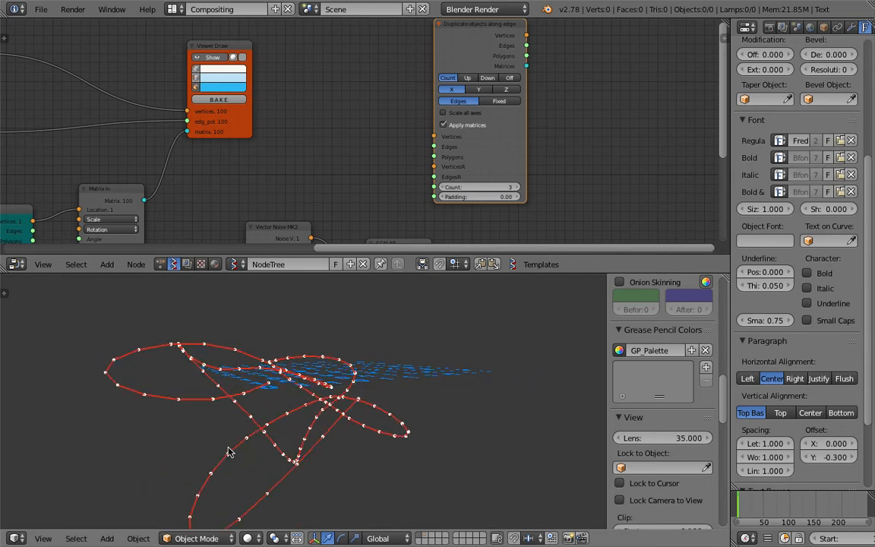
{"action": "middle_click_drag", "start_coordinate": [280, 488], "coordinate": [240, 439]}
{"action": "middle_click_drag", "start_coordinate": [279, 469], "coordinate": [284, 368]}
{"action": "left_click_drag", "start_coordinate": [497, 165], "coordinate": [538, 148]}
{"action": "left_click_drag", "start_coordinate": [523, 273], "coordinate": [517, 385]}
Step: Reposition the Multiply Scalar and Duplicate objects along edge nodes and save over the blend file
{"action": "middle_click_drag", "start_coordinate": [369, 243], "coordinate": [438, 203]}
{"action": "key", "text": "ctrl+s"}
{"action": "left_click", "coordinate": [438, 203]}
{"action": "left_click_drag", "start_coordinate": [463, 262], "coordinate": [452, 237]}
{"action": "middle_click_drag", "start_coordinate": [495, 242], "coordinate": [474, 191]}
{"action": "left_click_drag", "start_coordinate": [598, 104], "coordinate": [636, 101]}
{"action": "key", "text": "ctrl+s"}
{"action": "left_click", "coordinate": [605, 105]}
{"action": "middle_click_drag", "start_coordinate": [475, 193], "coordinate": [467, 229]}
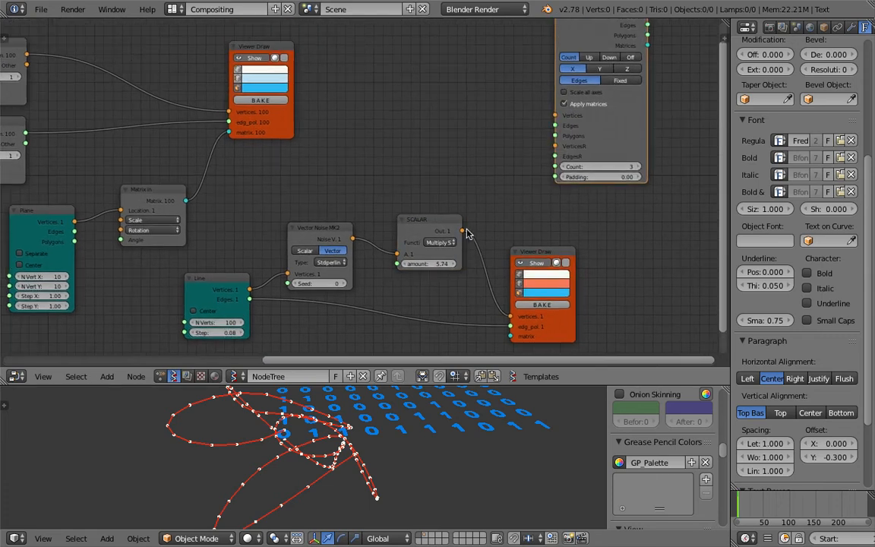
Step: Link the scalar node's Out to VerticesR and Line's Edges to EdgesR on Duplicate objects along edge, with Count 1
{"action": "left_click_drag", "start_coordinate": [461, 231], "coordinate": [560, 151]}
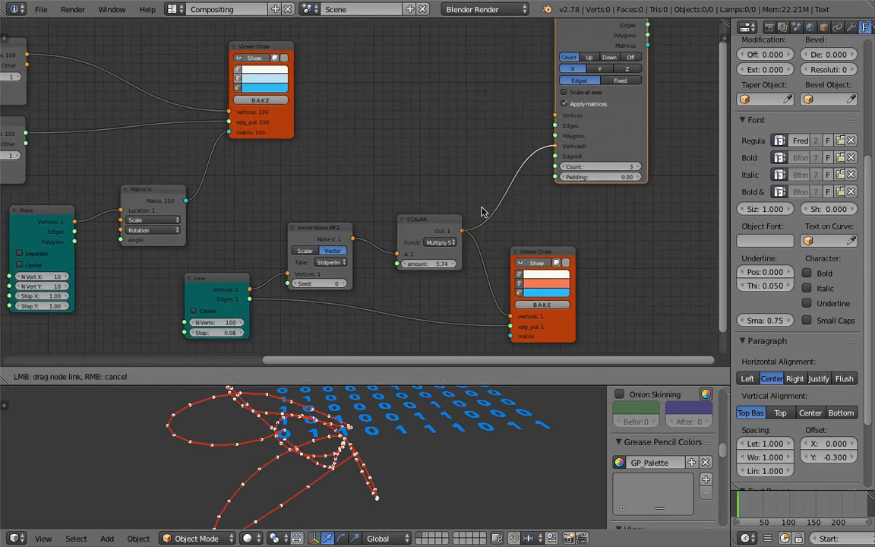
{"action": "left_click_drag", "start_coordinate": [249, 299], "coordinate": [555, 157]}
{"action": "left_click", "coordinate": [575, 166]}
{"action": "type", "text": "1"}
{"action": "key", "text": "Return"}
Step: Link the two List Item outputs to the Vertices and Polygons inputs of Duplicate objects along edge
{"action": "middle_click_drag", "start_coordinate": [617, 191], "coordinate": [611, 200]}
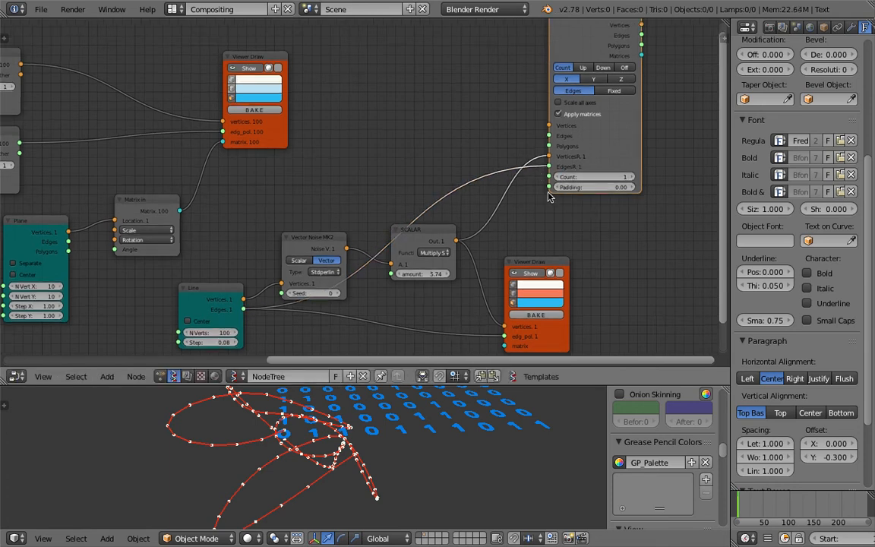
{"action": "middle_click_drag", "start_coordinate": [427, 142], "coordinate": [447, 169]}
{"action": "scroll", "coordinate": [215, 130], "scroll_direction": "down", "scroll_amount": 2}
{"action": "left_click_drag", "start_coordinate": [136, 114], "coordinate": [553, 162]}
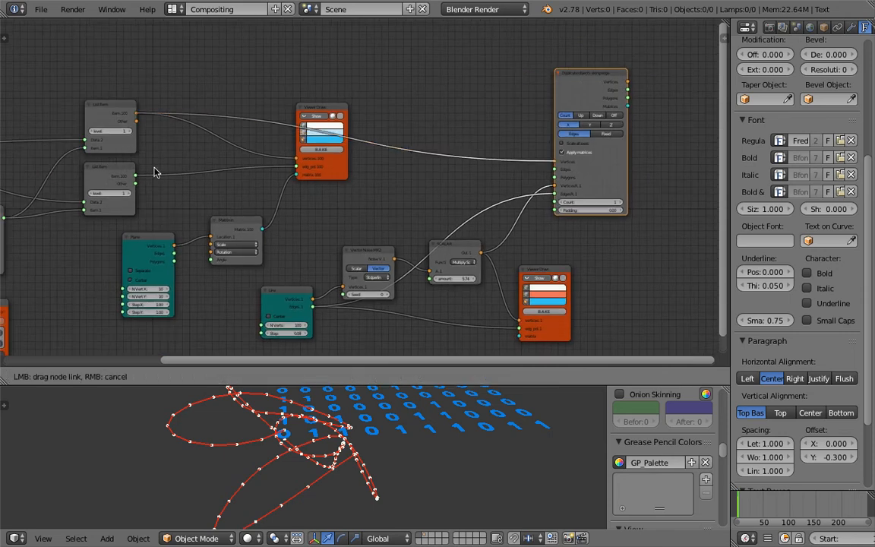
{"action": "left_click_drag", "start_coordinate": [136, 175], "coordinate": [521, 180]}
{"action": "left_click_drag", "start_coordinate": [551, 179], "coordinate": [553, 177]}
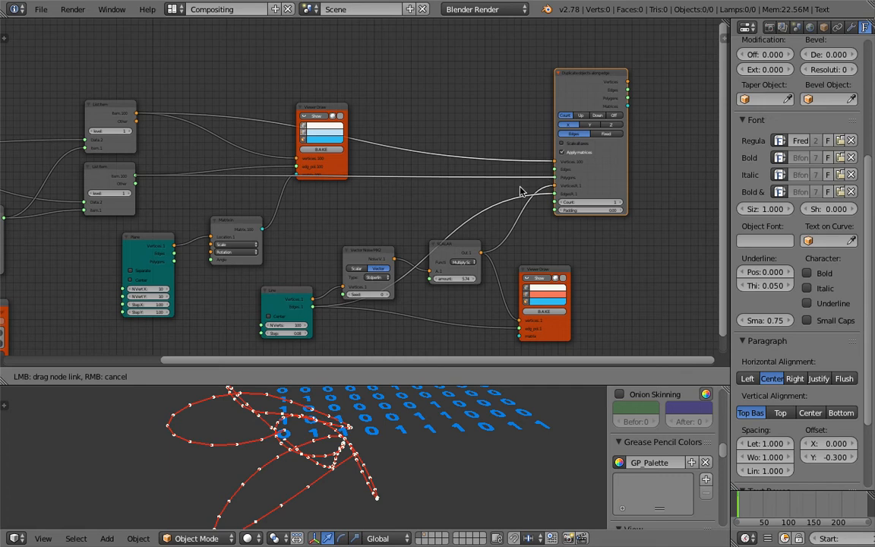
Step: Hide the previews of both Viewer Draw nodes and move the first one up toward Duplicate objects along edge
{"action": "middle_click_drag", "start_coordinate": [284, 273], "coordinate": [332, 226]}
{"action": "middle_click_drag", "start_coordinate": [414, 417], "coordinate": [396, 443]}
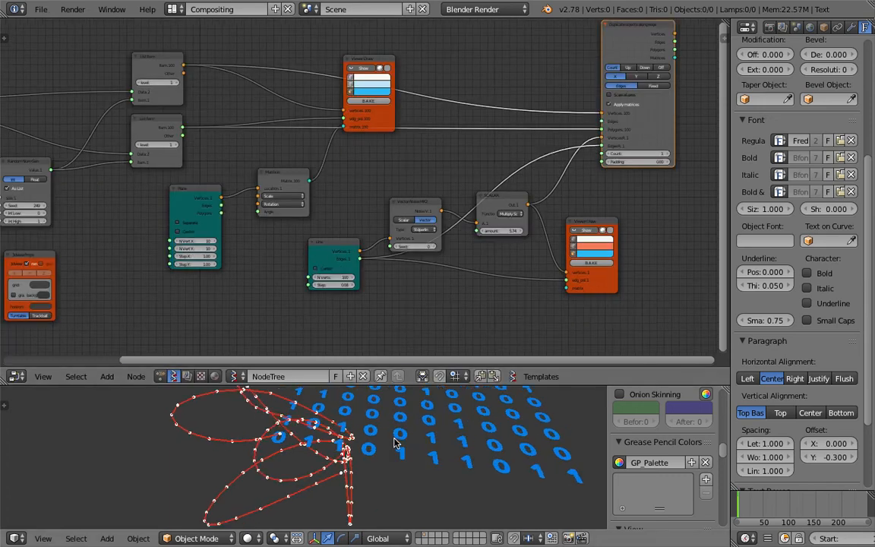
{"action": "middle_click_drag", "start_coordinate": [491, 221], "coordinate": [376, 231]}
{"action": "left_click_drag", "start_coordinate": [380, 239], "coordinate": [405, 247]}
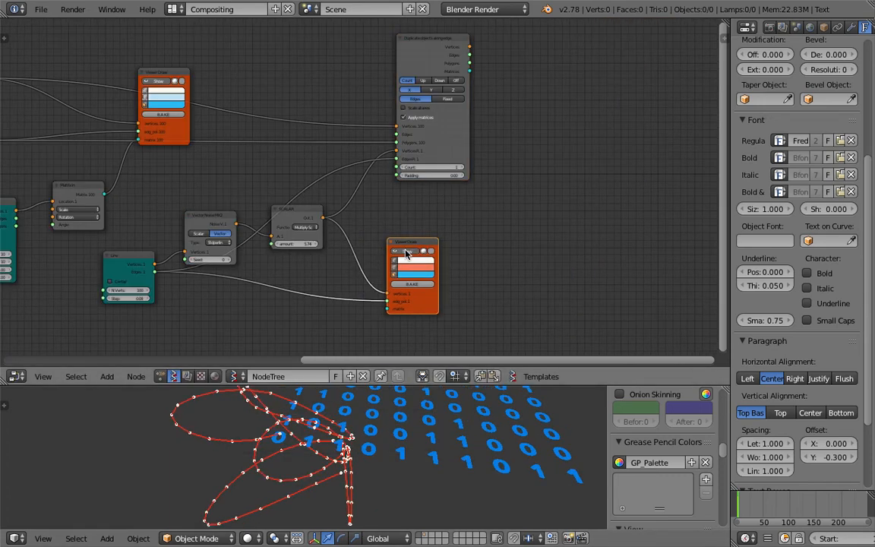
{"action": "mouse_move", "coordinate": [186, 71]}
{"action": "left_mouse_down"}
{"action": "mouse_move", "coordinate": [242, 69]}
{"action": "mouse_move", "coordinate": [284, 39]}
{"action": "left_mouse_up"}
Step: Duplicate Viewer Draw beyond Duplicate objects along edge and link that node's Vertices, Polygons and Matrices to the copy
{"action": "key", "text": "shift+d"}
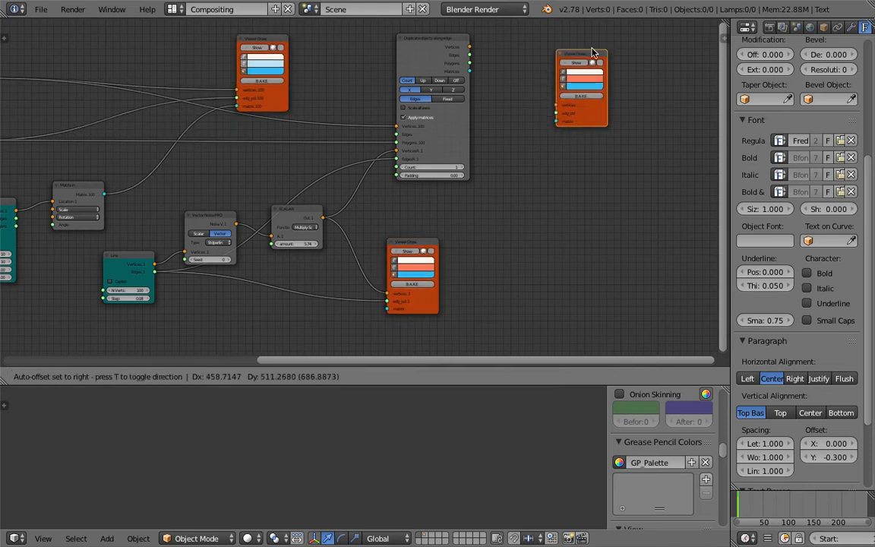
{"action": "left_click", "coordinate": [590, 46]}
{"action": "left_click_drag", "start_coordinate": [469, 46], "coordinate": [556, 94]}
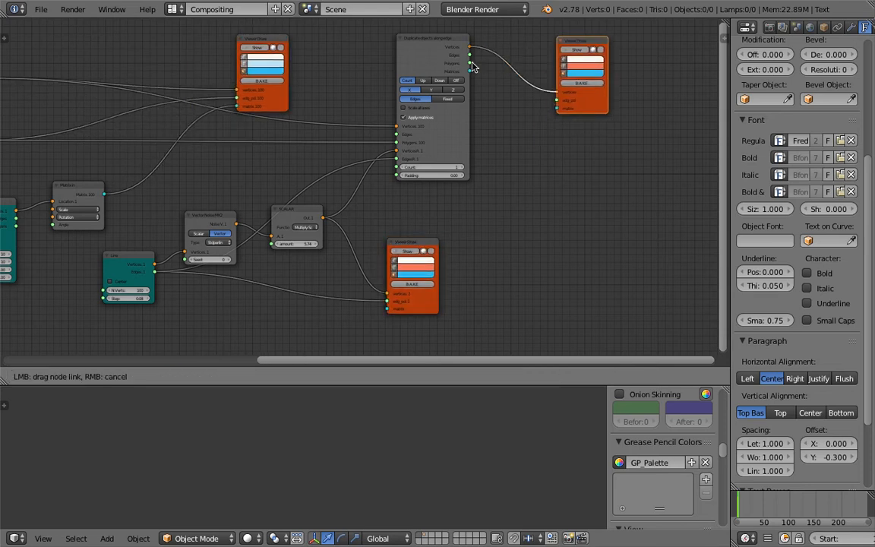
{"action": "mouse_move", "coordinate": [469, 63]}
{"action": "left_mouse_down"}
{"action": "mouse_move", "coordinate": [500, 90]}
{"action": "mouse_move", "coordinate": [557, 101]}
{"action": "left_mouse_up"}
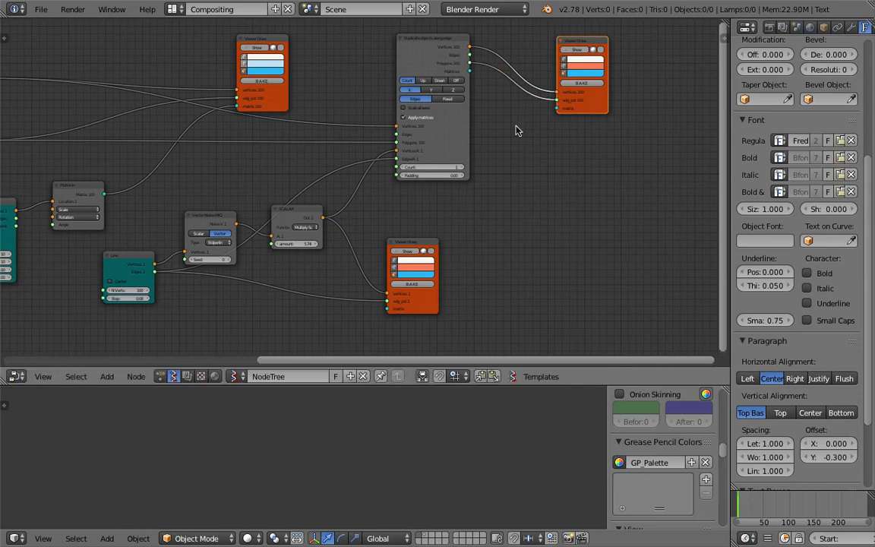
{"action": "left_click_drag", "start_coordinate": [470, 72], "coordinate": [557, 108]}
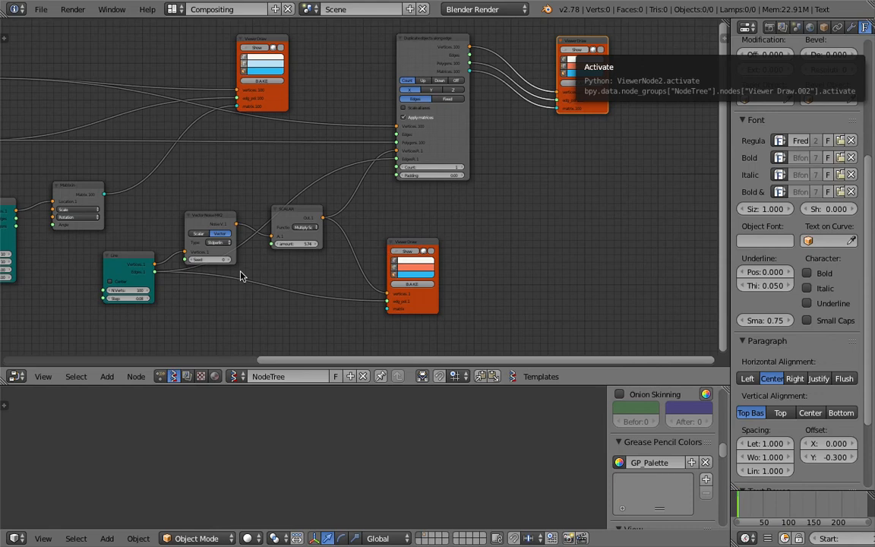
Step: Show the third Viewer Draw's preview of the characters along the curve and save over the blend file
{"action": "middle_click_drag", "start_coordinate": [247, 267], "coordinate": [256, 266]}
{"action": "scroll", "coordinate": [394, 484], "scroll_direction": "down", "scroll_amount": 3}
{"action": "middle_click_drag", "start_coordinate": [394, 484], "coordinate": [345, 504]}
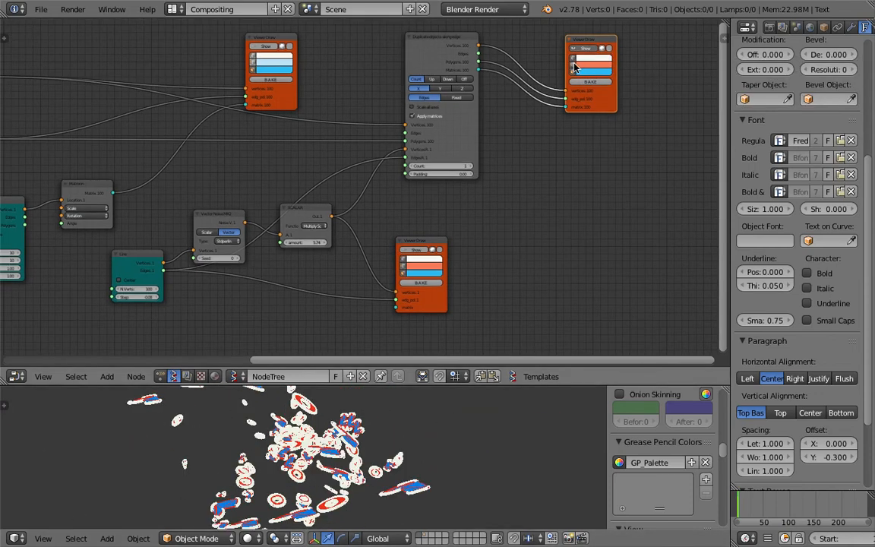
{"action": "key", "text": "ctrl+s"}
{"action": "left_click", "coordinate": [464, 442]}
Step: Display only faces in the third Viewer Draw and set their colour to yellow-green
{"action": "left_click", "coordinate": [594, 67]}
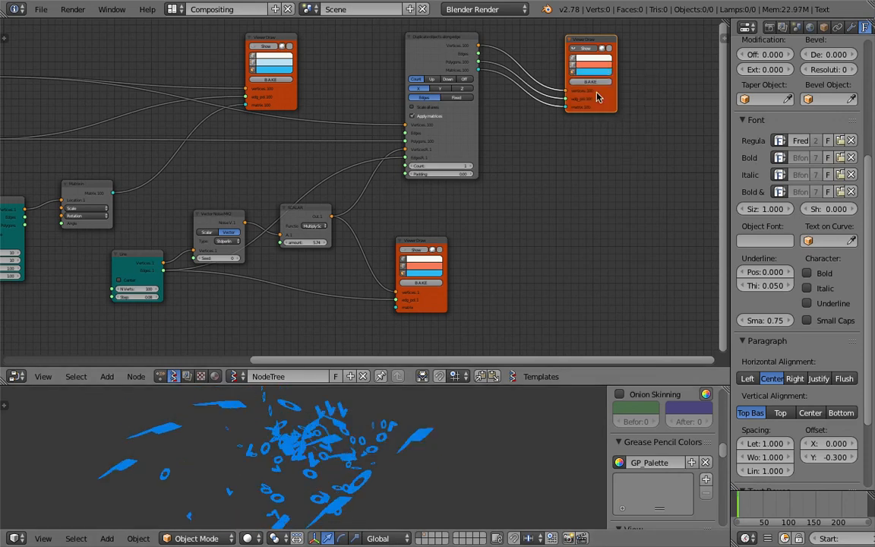
{"action": "left_click", "coordinate": [591, 73]}
{"action": "mouse_move", "coordinate": [612, 86]}
{"action": "left_mouse_down"}
{"action": "mouse_move", "coordinate": [588, 104]}
{"action": "mouse_move", "coordinate": [596, 110]}
{"action": "left_mouse_up"}
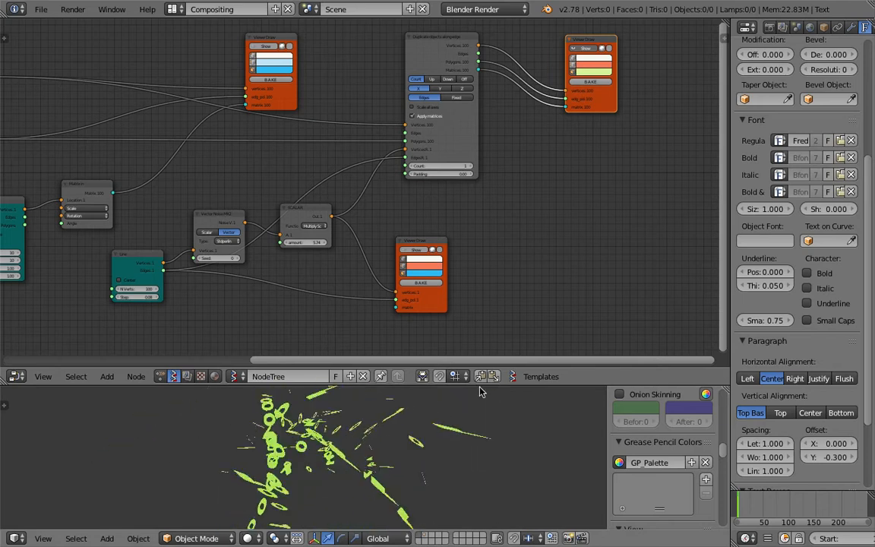
Step: Move the Plane and Matrix in nodes up beside the second List Item, clear of the Line node
{"action": "key", "text": "Home"}
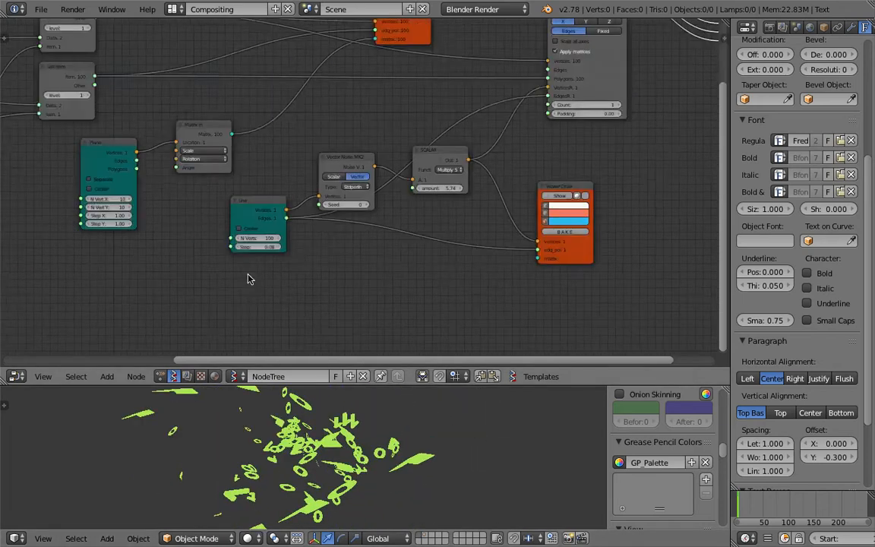
{"action": "middle_click_drag", "start_coordinate": [311, 244], "coordinate": [357, 256]}
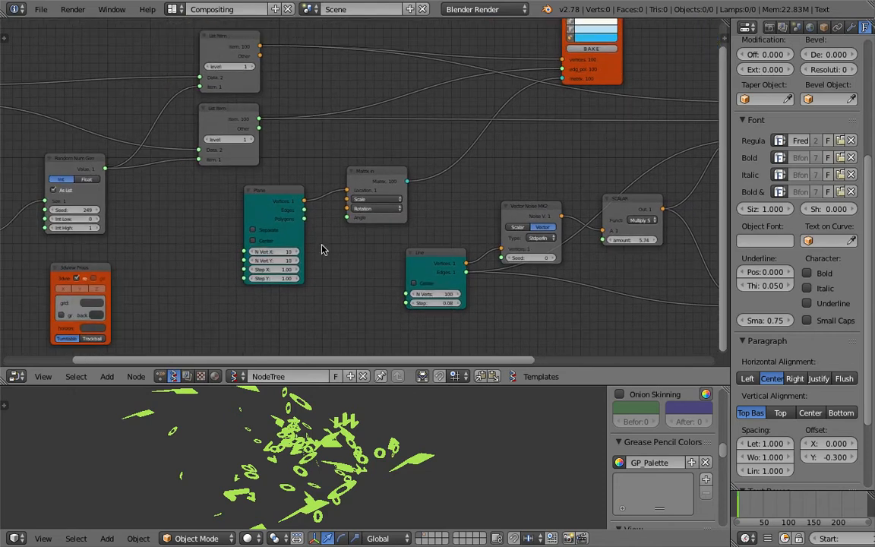
{"action": "left_click", "coordinate": [274, 195]}
{"action": "scroll", "coordinate": [319, 199], "scroll_direction": "down", "scroll_amount": 2}
{"action": "middle_click_drag", "start_coordinate": [333, 201], "coordinate": [324, 221]}
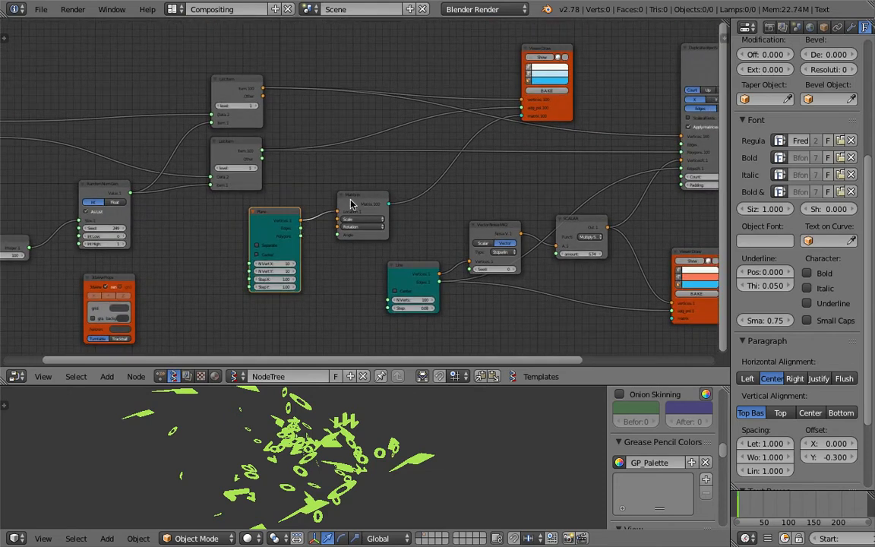
{"action": "left_click_drag", "start_coordinate": [291, 213], "coordinate": [341, 151]}
{"action": "left_click_drag", "start_coordinate": [368, 196], "coordinate": [381, 181]}
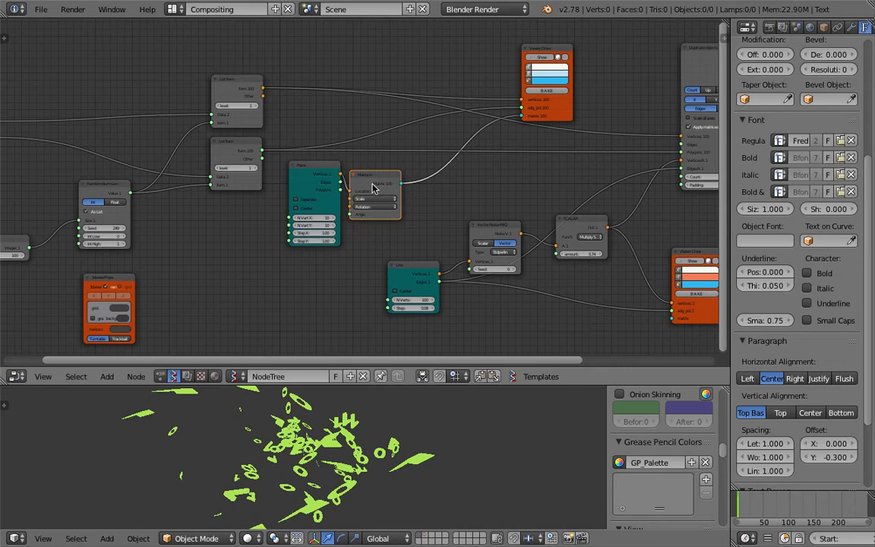
{"action": "scroll", "coordinate": [375, 187], "scroll_direction": "down", "scroll_amount": 3}
{"action": "middle_click_drag", "start_coordinate": [369, 184], "coordinate": [374, 201]}
{"action": "middle_click_drag", "start_coordinate": [266, 212], "coordinate": [311, 163]}
{"action": "scroll", "coordinate": [308, 166], "scroll_direction": "up", "scroll_amount": 2}
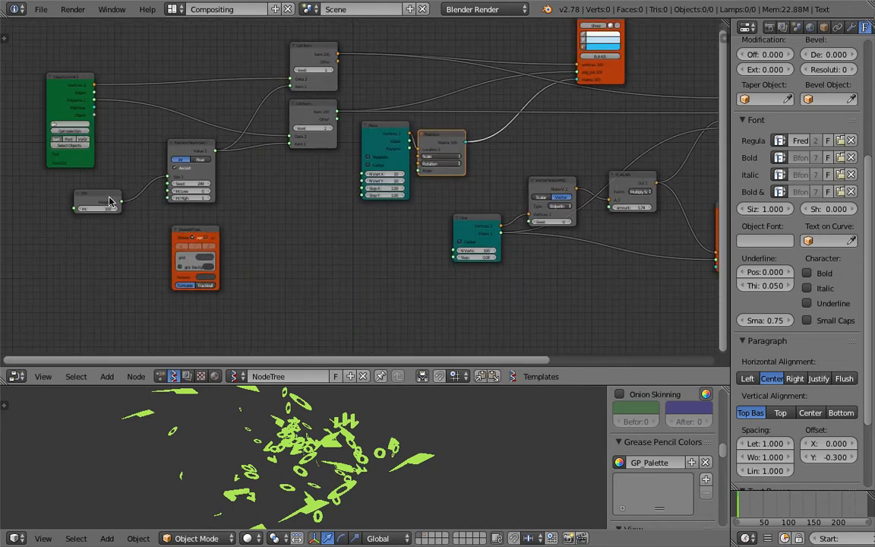
Step: Move the Int node closer to Random Num Gen and the Line node away from Vector Noise, and save the file
{"action": "left_click_drag", "start_coordinate": [99, 193], "coordinate": [122, 184]}
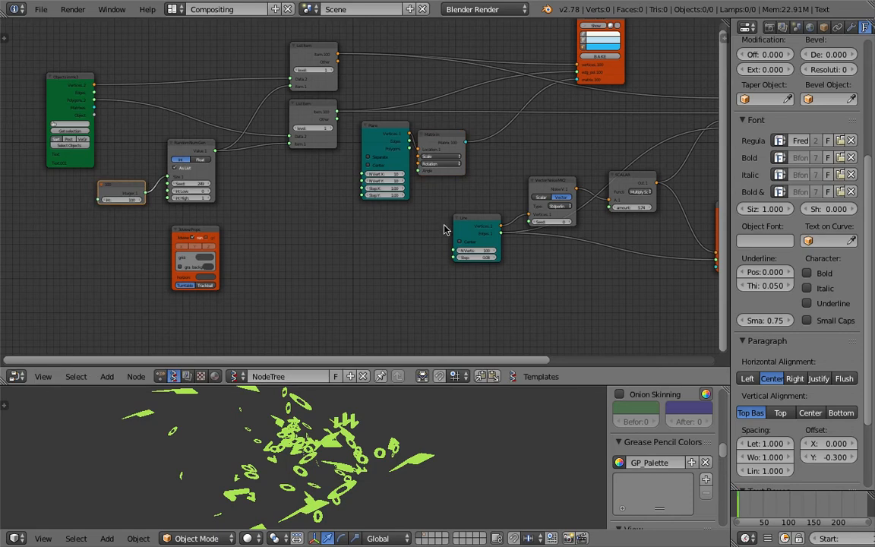
{"action": "left_click_drag", "start_coordinate": [464, 220], "coordinate": [441, 220]}
{"action": "middle_click_drag", "start_coordinate": [315, 248], "coordinate": [363, 237]}
{"action": "key", "text": "shift+a"}
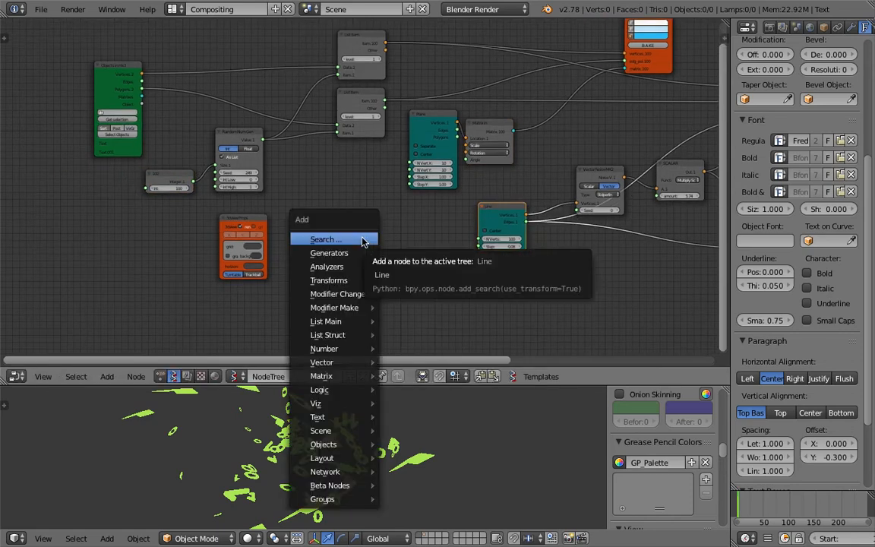
{"action": "middle_click_drag", "start_coordinate": [342, 199], "coordinate": [327, 200]}
{"action": "key", "text": "ctrl+s"}
{"action": "left_click", "coordinate": [349, 197]}
Step: Set the Int node feeding Random Num Gen to 99 and save over the blend file
{"action": "left_click", "coordinate": [156, 190]}
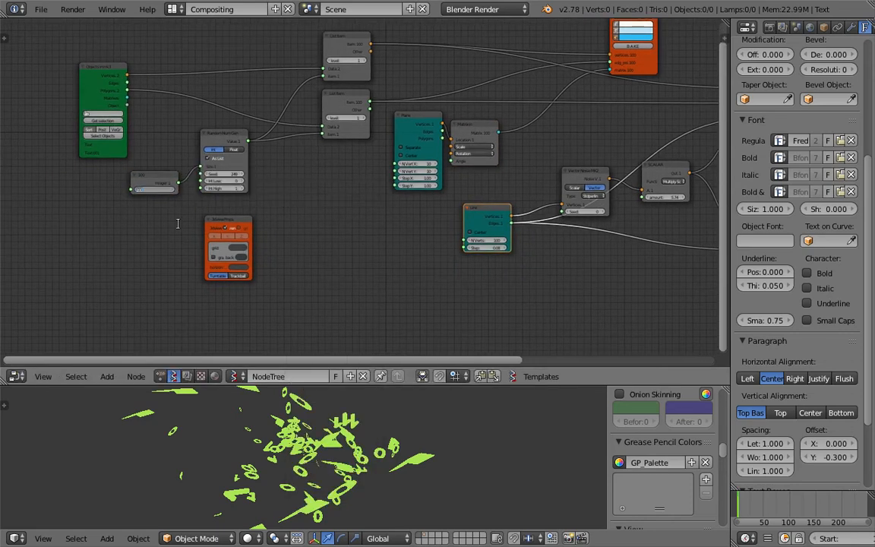
{"action": "key", "text": "Return"}
{"action": "middle_click_drag", "start_coordinate": [400, 451], "coordinate": [343, 430]}
{"action": "key", "text": "ctrl+s"}
{"action": "left_click", "coordinate": [342, 429]}
Step: Set the amount of the SCALAR node that multiplies the line's noise to 10
{"action": "middle_click_drag", "start_coordinate": [502, 254], "coordinate": [347, 233]}
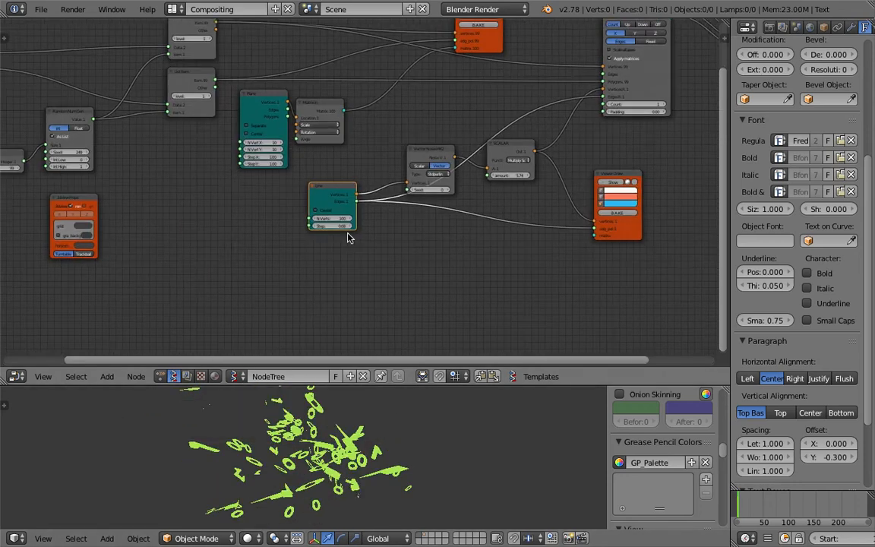
{"action": "middle_click_drag", "start_coordinate": [469, 191], "coordinate": [349, 217]}
{"action": "scroll", "coordinate": [372, 213], "scroll_direction": "up", "scroll_amount": 2}
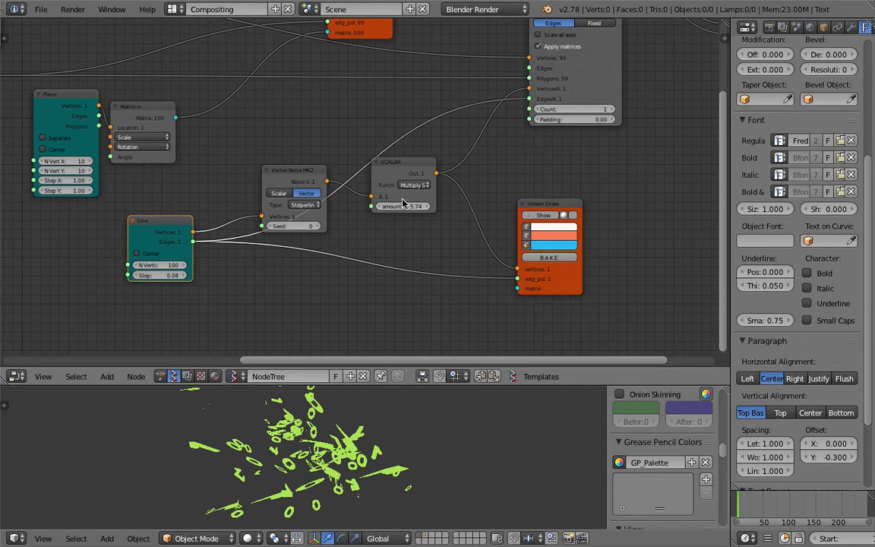
{"action": "left_click", "coordinate": [406, 206]}
{"action": "type", "text": "10"}
{"action": "key", "text": "Return"}
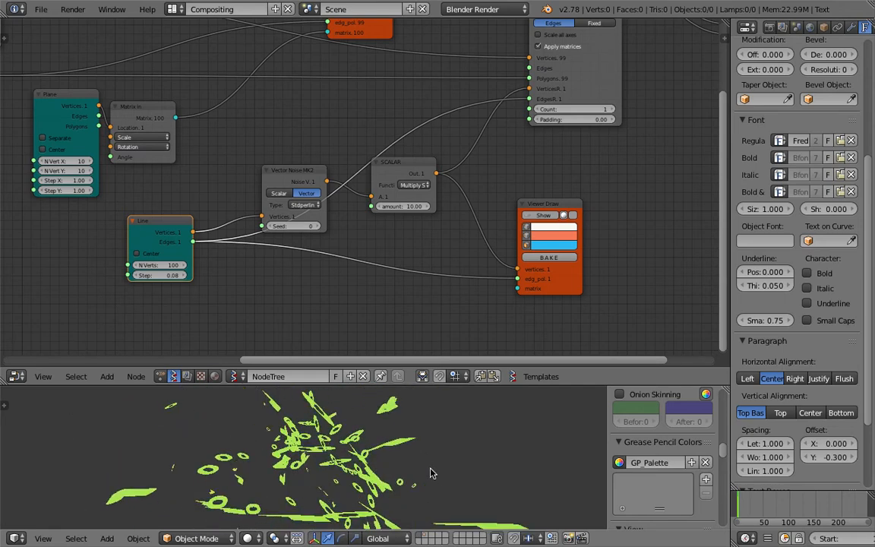
Step: Turn off Apply matrices on the Duplicate objects along edge node and inspect the characters along the curve
{"action": "middle_click_drag", "start_coordinate": [575, 133], "coordinate": [464, 223]}
{"action": "scroll", "coordinate": [514, 178], "scroll_direction": "up", "scroll_amount": 2}
{"action": "middle_click_drag", "start_coordinate": [495, 114], "coordinate": [443, 196]}
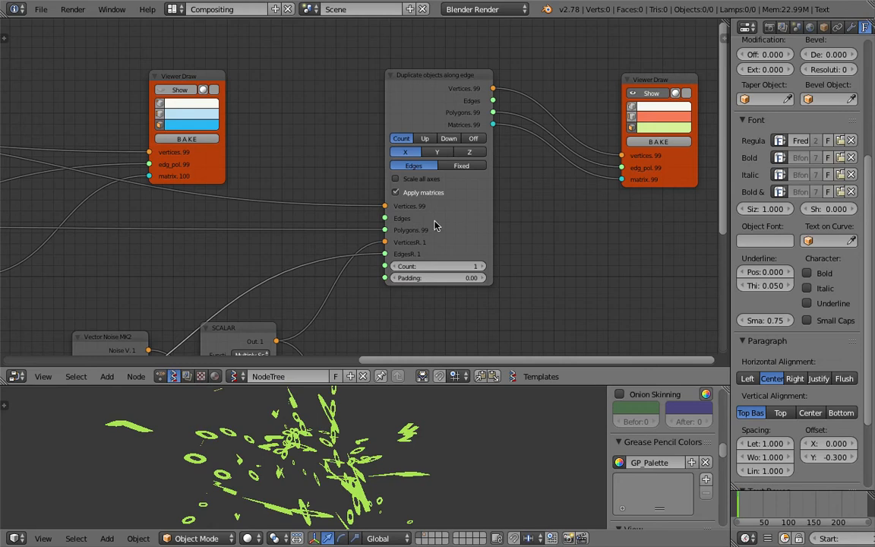
{"action": "left_click", "coordinate": [396, 192]}
{"action": "middle_click_drag", "start_coordinate": [360, 422], "coordinate": [325, 448]}
{"action": "scroll", "coordinate": [327, 447], "scroll_direction": "up", "scroll_amount": 1}
{"action": "scroll", "coordinate": [410, 449], "scroll_direction": "up", "scroll_amount": 5}
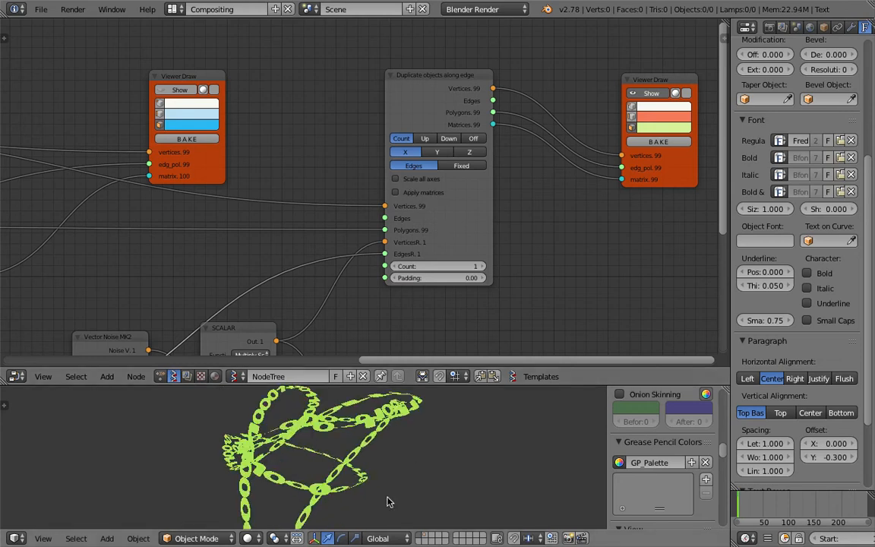
{"action": "mouse_move", "coordinate": [410, 443]}
{"action": "middle_mouse_down"}
{"action": "mouse_move", "coordinate": [321, 479]}
{"action": "mouse_move", "coordinate": [405, 431]}
{"action": "middle_mouse_up"}
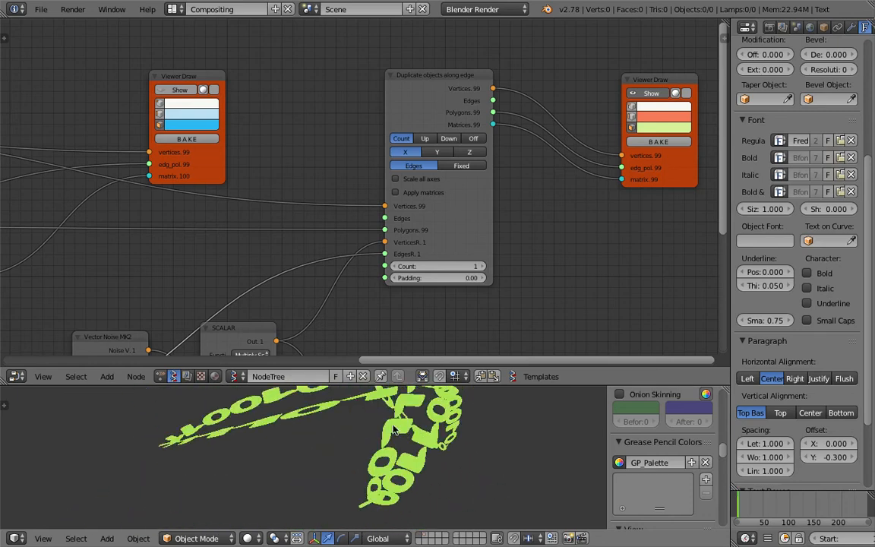
{"action": "middle_click_drag", "start_coordinate": [340, 472], "coordinate": [461, 443]}
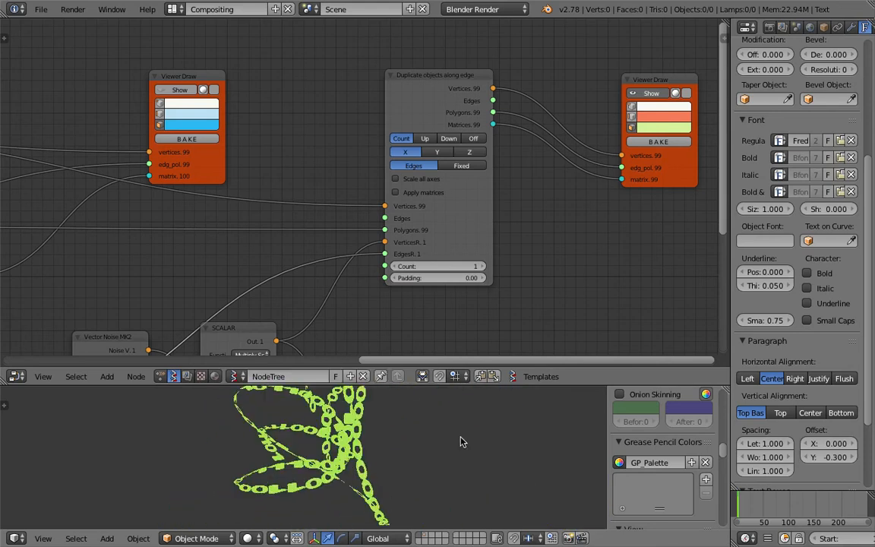
Step: Set the Padding of Duplicate objects along edge to 0.12
{"action": "left_click", "coordinate": [483, 278]}
{"action": "left_click", "coordinate": [483, 278]}
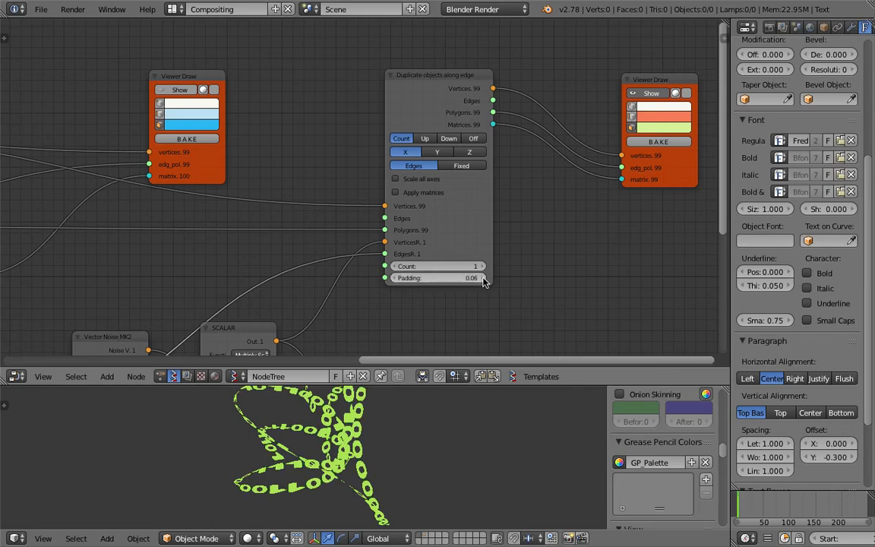
{"action": "left_click", "coordinate": [484, 278]}
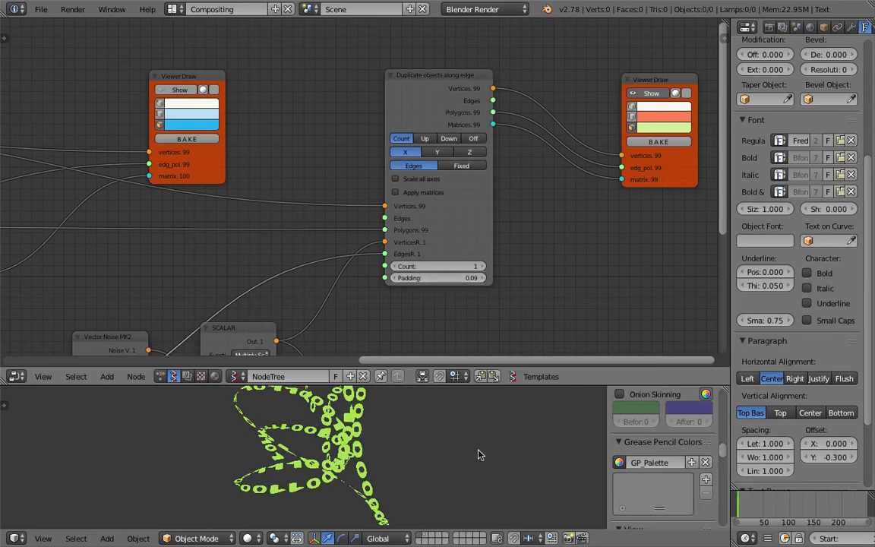
{"action": "middle_click_drag", "start_coordinate": [384, 447], "coordinate": [358, 418]}
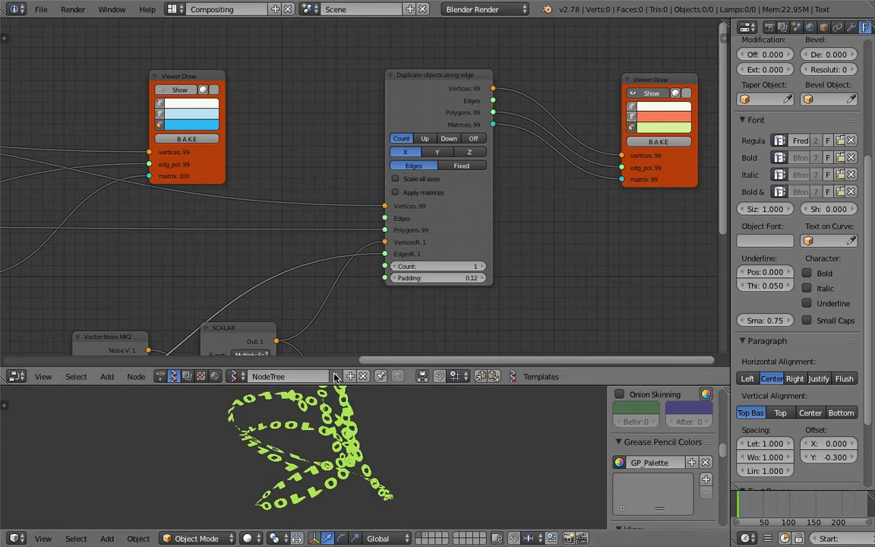
Step: Rename the node tree as ZereOne
{"action": "left_click", "coordinate": [303, 381]}
{"action": "type", "text": "Zer"}
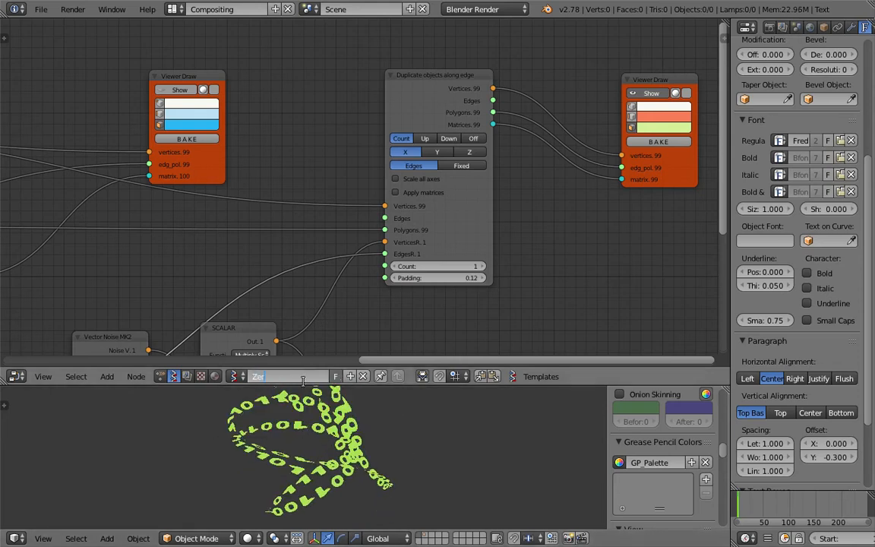
{"action": "type", "text": "eOne"}
{"action": "key", "text": "Return"}
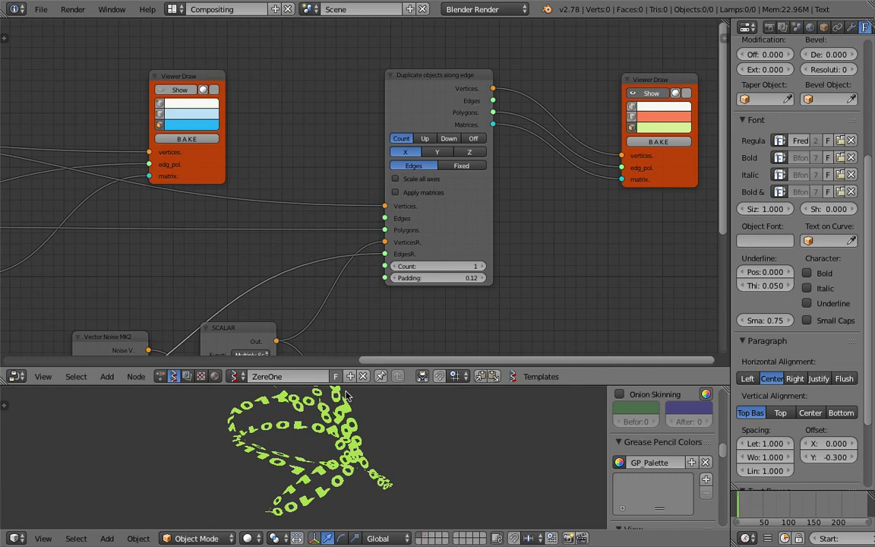
Step: Enlarge the 3D view by reducing the height of the node editor above it
{"action": "left_click_drag", "start_coordinate": [381, 384], "coordinate": [384, 277]}
{"action": "scroll", "coordinate": [402, 321], "scroll_direction": "down", "scroll_amount": 3}
{"action": "middle_click_drag", "start_coordinate": [402, 320], "coordinate": [395, 350]}
{"action": "scroll", "coordinate": [209, 191], "scroll_direction": "down", "scroll_amount": 3}
{"action": "middle_click_drag", "start_coordinate": [209, 192], "coordinate": [512, 112]}
{"action": "middle_click_drag", "start_coordinate": [319, 178], "coordinate": [479, 76]}
{"action": "scroll", "coordinate": [371, 114], "scroll_direction": "up", "scroll_amount": 2}
{"action": "middle_click_drag", "start_coordinate": [370, 115], "coordinate": [613, 224]}
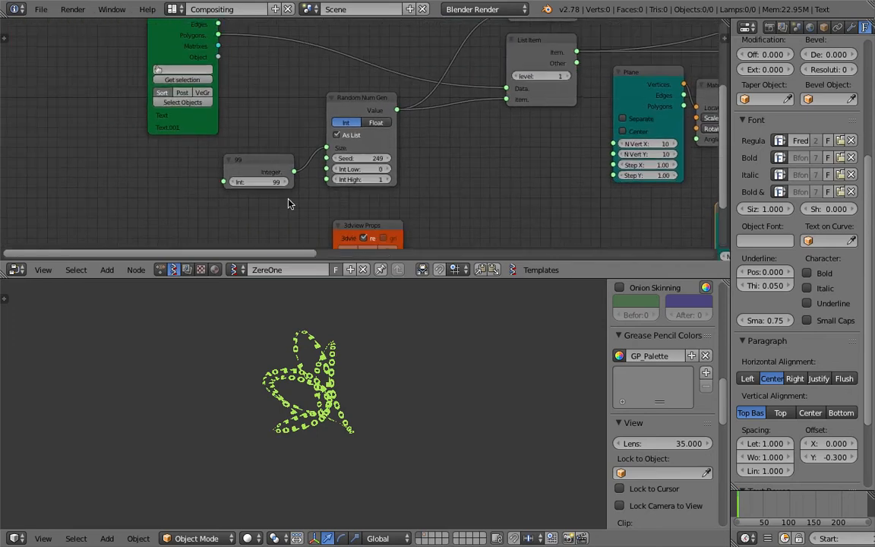
{"action": "left_click", "coordinate": [263, 180]}
Step: Add another Int node below the existing Int and Object In nodes
{"action": "scroll", "coordinate": [467, 186], "scroll_direction": "down", "scroll_amount": 2}
{"action": "middle_click_drag", "start_coordinate": [475, 174], "coordinate": [400, 160]}
{"action": "key", "text": "space"}
{"action": "type", "text": "int"}
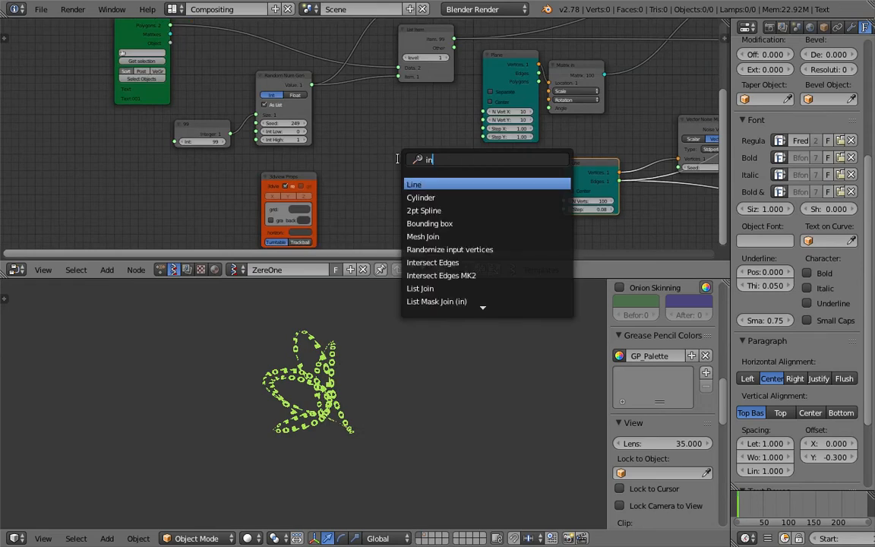
{"action": "key", "text": "Down"}
{"action": "key", "text": "Down"}
{"action": "key", "text": "Down"}
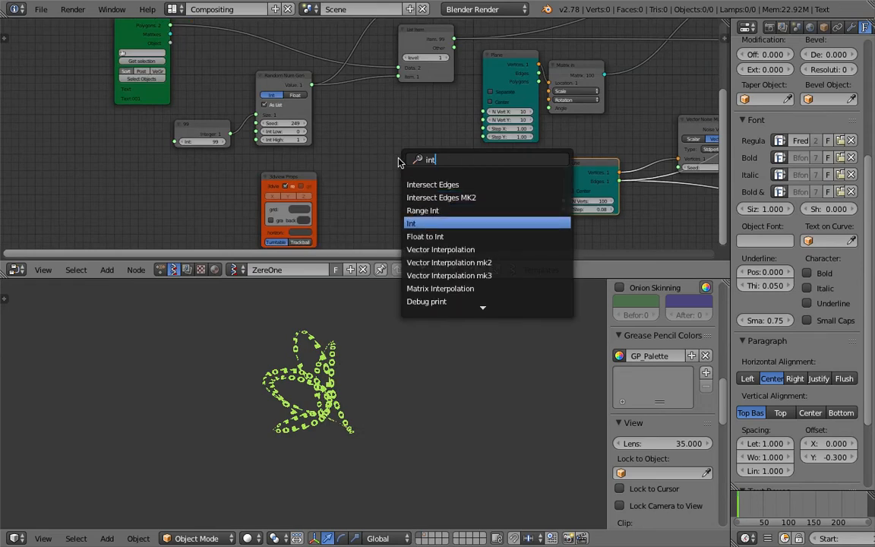
{"action": "key", "text": "Return"}
{"action": "left_click", "coordinate": [119, 192]}
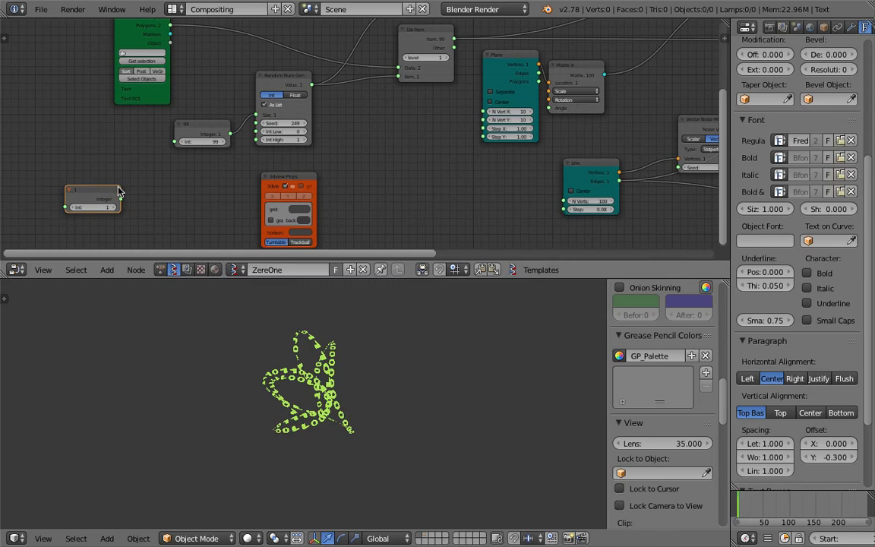
Step: Link the Int node that feeds Random Num Gen to the Line's N Verts and delete the unconnected Int node
{"action": "left_click_drag", "start_coordinate": [228, 134], "coordinate": [563, 200]}
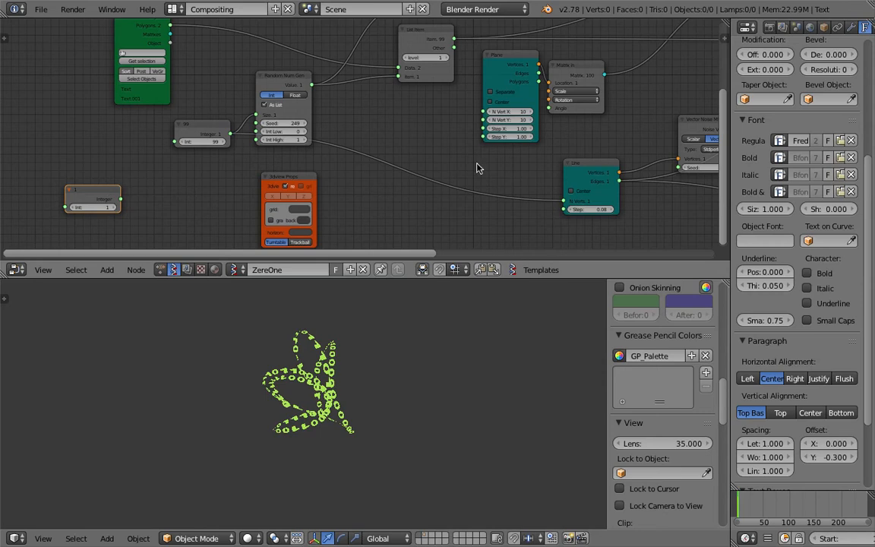
{"action": "key", "text": "x"}
Step: Shift the linked Int node away from Random Num Gen and set its value to 300
{"action": "left_click_drag", "start_coordinate": [216, 127], "coordinate": [181, 144]}
{"action": "left_click", "coordinate": [183, 159]}
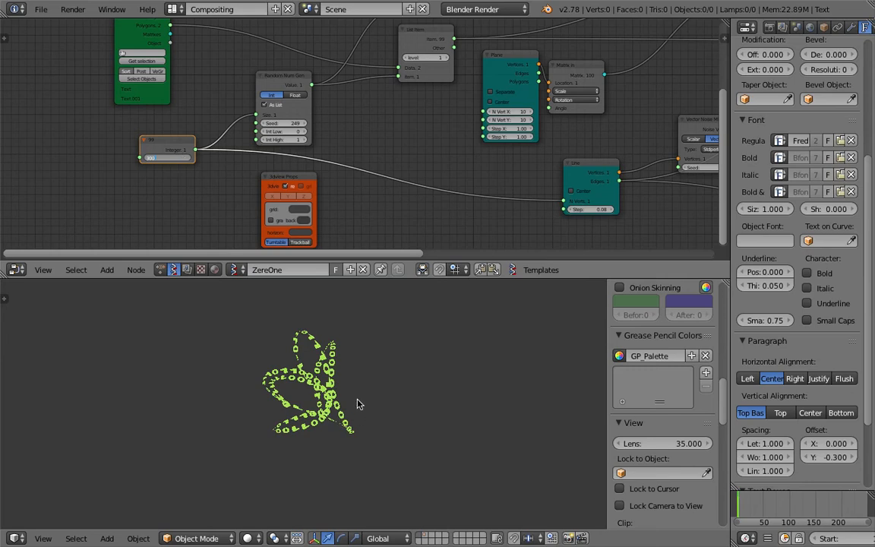
{"action": "key", "text": "Return"}
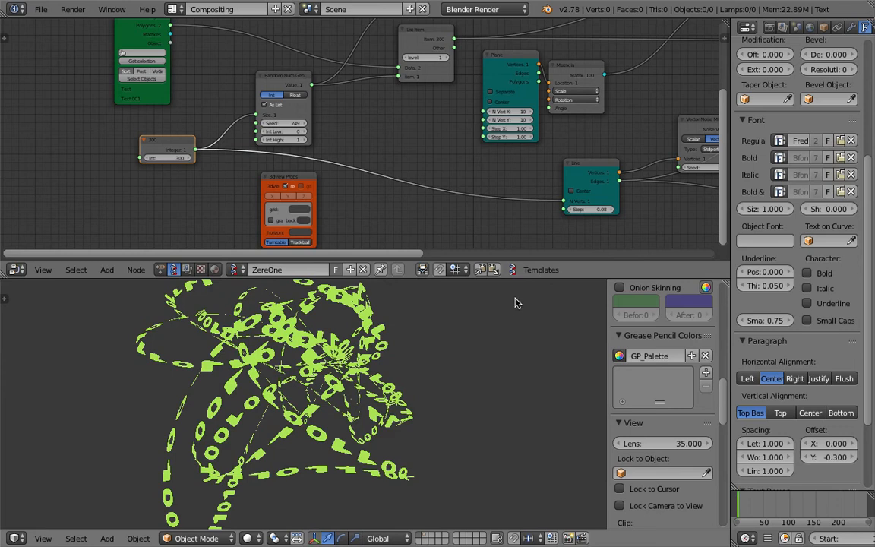
Step: Set the Count of Duplicate objects along edge to 3 and inspect the repeated characters
{"action": "middle_click_drag", "start_coordinate": [490, 209], "coordinate": [330, 191]}
{"action": "scroll", "coordinate": [330, 191], "scroll_direction": "down", "scroll_amount": 5}
{"action": "middle_click_drag", "start_coordinate": [516, 157], "coordinate": [316, 169]}
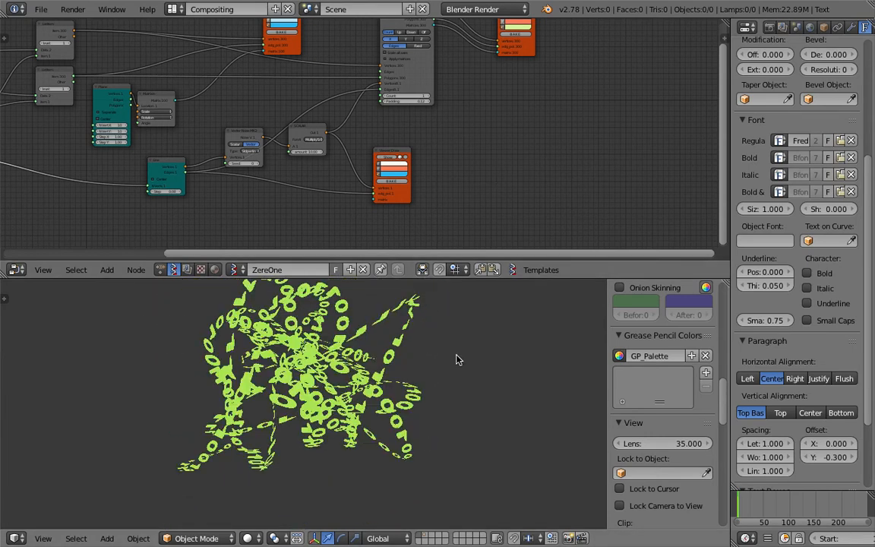
{"action": "key", "text": "Home"}
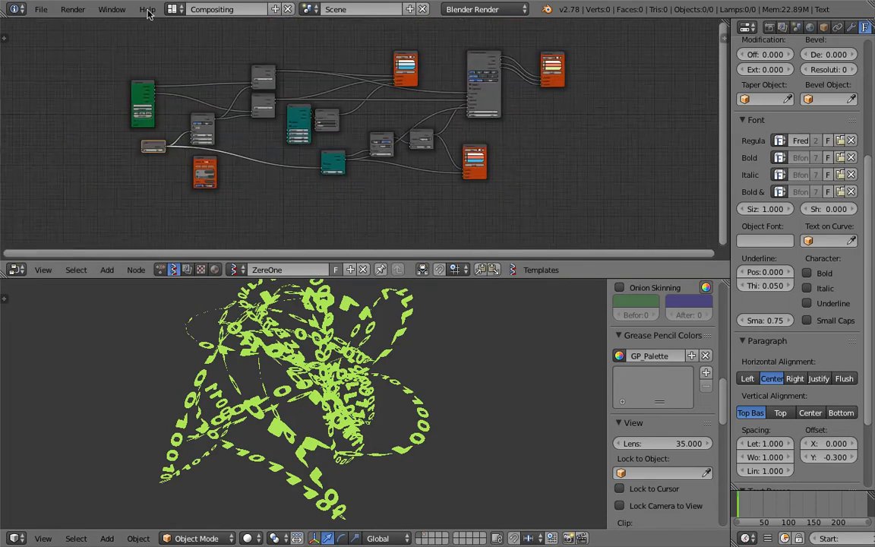
{"action": "key", "text": "KP_Decimal"}
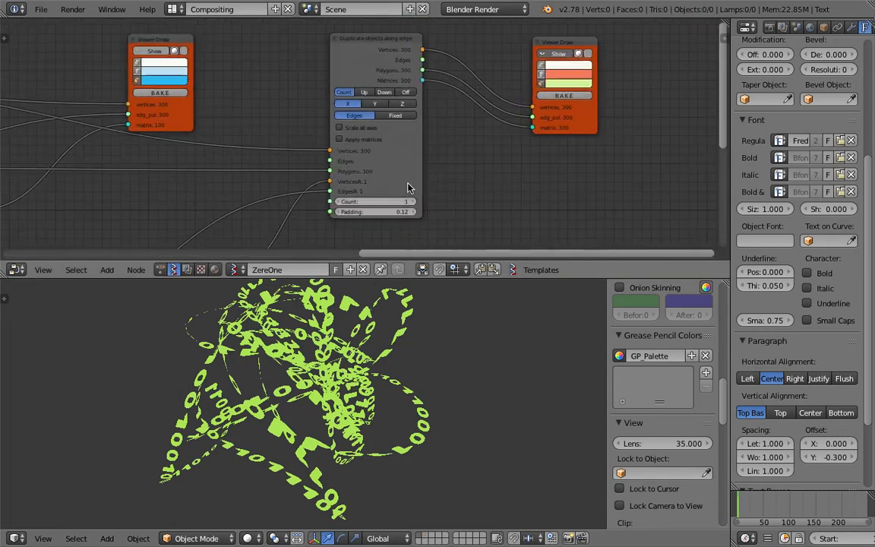
{"action": "left_click", "coordinate": [366, 184]}
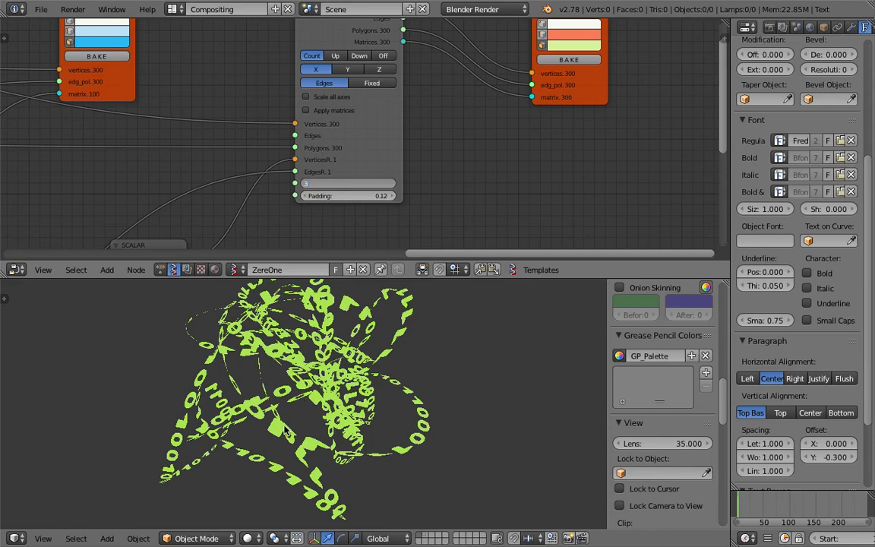
{"action": "key", "text": "Return"}
{"action": "middle_click_drag", "start_coordinate": [359, 392], "coordinate": [352, 447]}
{"action": "scroll", "coordinate": [356, 445], "scroll_direction": "up", "scroll_amount": 1}
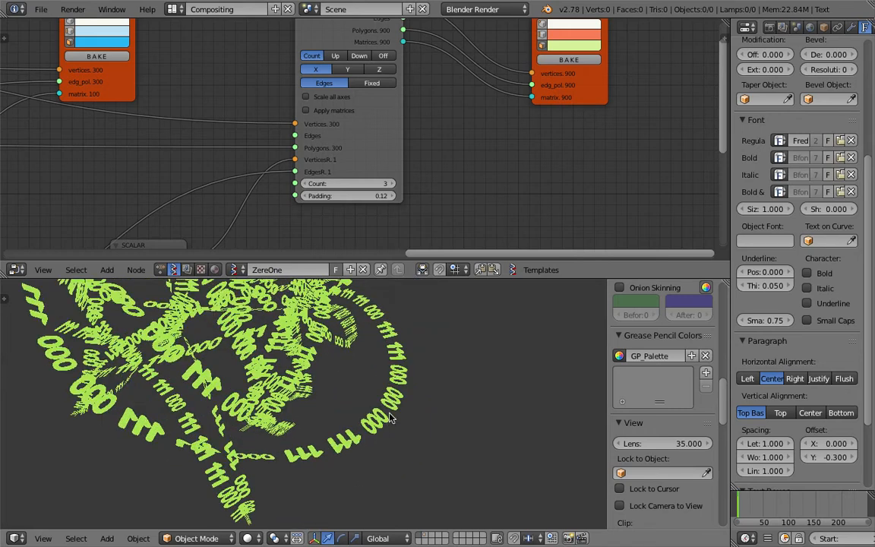
{"action": "middle_click_drag", "start_coordinate": [236, 448], "coordinate": [355, 391]}
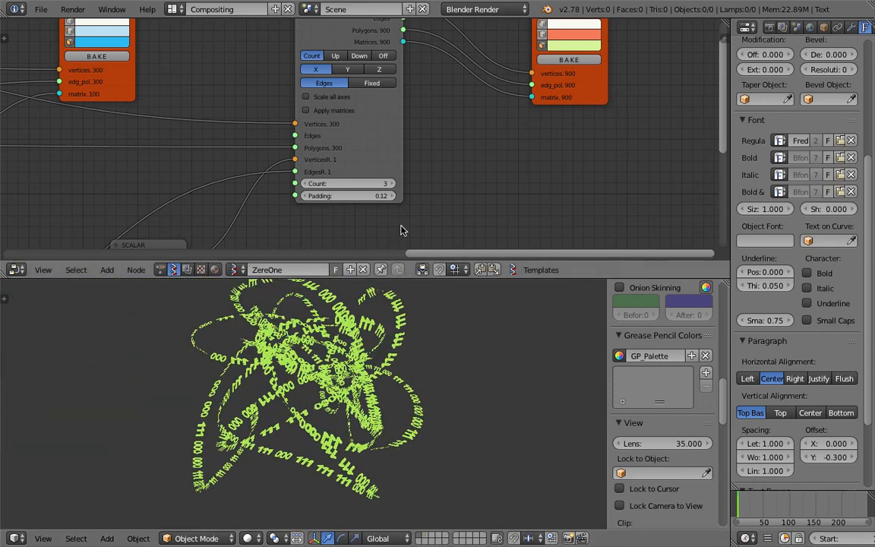
Step: Move the Vector Noise MK2 node up slightly and set its noise type to Cellnoise
{"action": "middle_click_drag", "start_coordinate": [452, 161], "coordinate": [405, 107]}
{"action": "left_click_drag", "start_coordinate": [380, 97], "coordinate": [376, 64]}
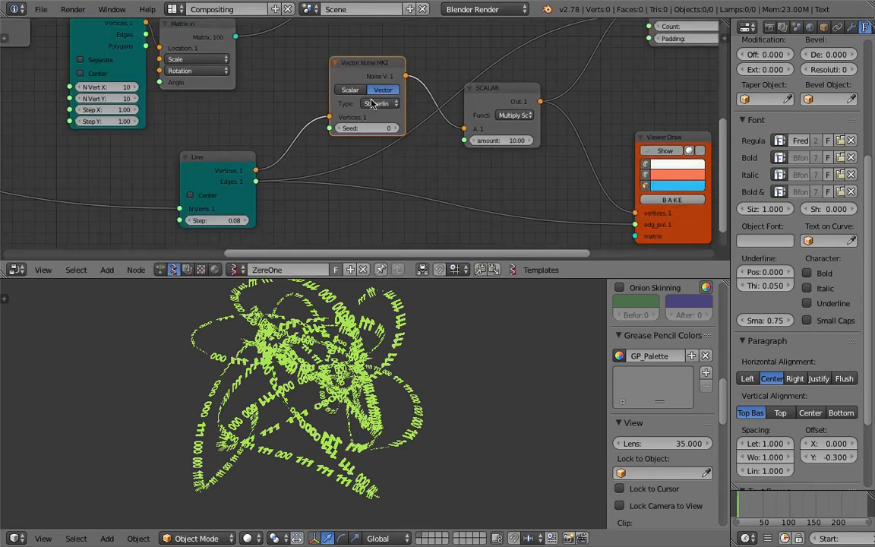
{"action": "scroll", "coordinate": [372, 106], "scroll_direction": "up", "scroll_amount": 1}
{"action": "left_click", "coordinate": [378, 99]}
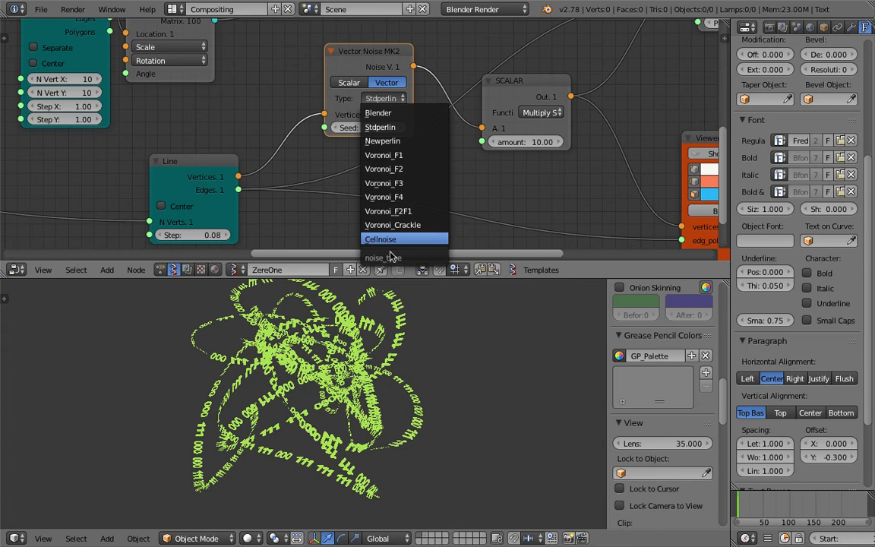
{"action": "key", "text": "Return"}
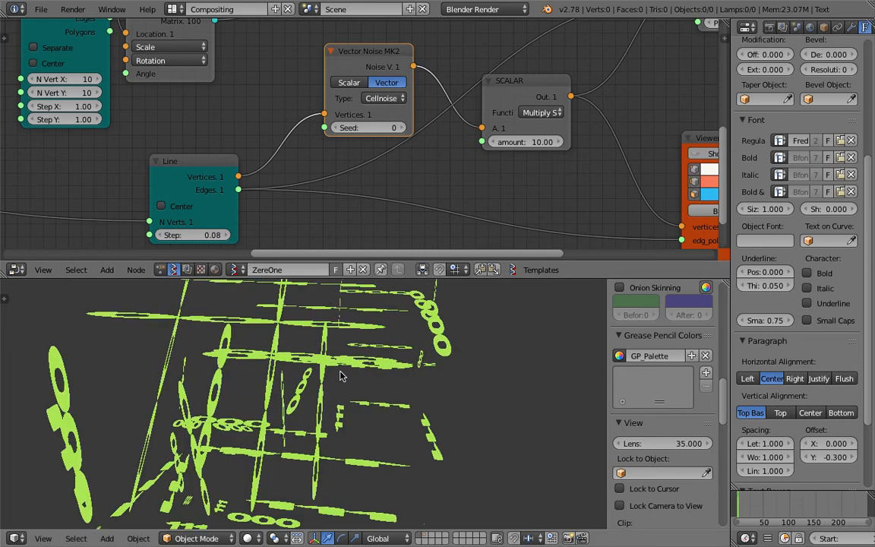
{"action": "middle_click_drag", "start_coordinate": [449, 358], "coordinate": [418, 378]}
{"action": "middle_click_drag", "start_coordinate": [401, 379], "coordinate": [437, 354]}
Step: Set the duplicates' axis to Y and the Count to 1 in Duplicate objects along edge
{"action": "mouse_move", "coordinate": [558, 182]}
{"action": "middle_mouse_down"}
{"action": "mouse_move", "coordinate": [337, 156]}
{"action": "mouse_move", "coordinate": [277, 215]}
{"action": "middle_mouse_up"}
{"action": "mouse_move", "coordinate": [432, 117]}
{"action": "middle_mouse_down"}
{"action": "mouse_move", "coordinate": [412, 120]}
{"action": "mouse_move", "coordinate": [434, 216]}
{"action": "middle_mouse_up"}
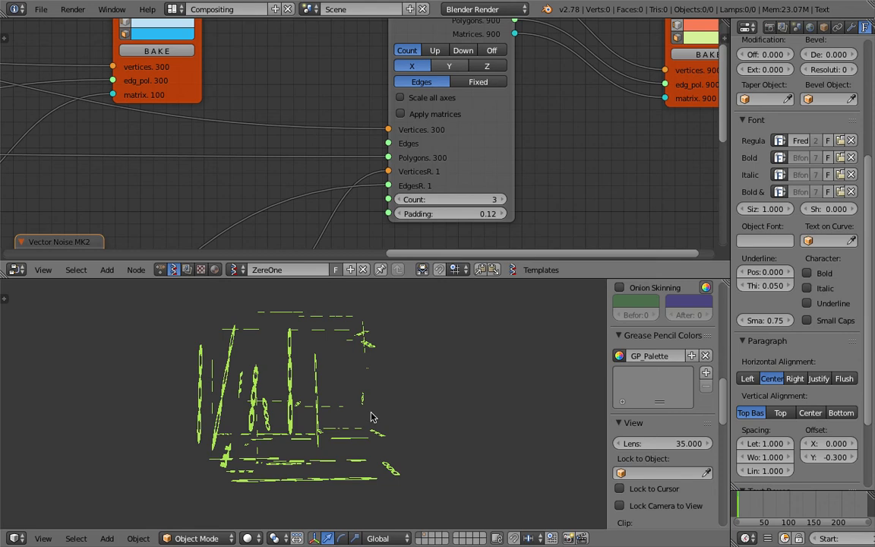
{"action": "left_click", "coordinate": [449, 66]}
{"action": "left_click", "coordinate": [464, 197]}
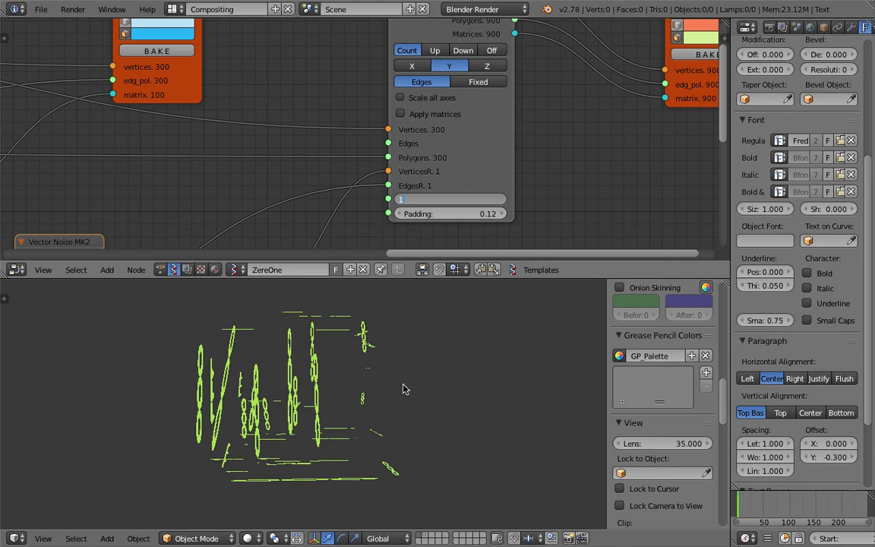
{"action": "type", "text": "1"}
{"action": "key", "text": "Return"}
{"action": "mouse_move", "coordinate": [244, 382]}
{"action": "middle_mouse_down"}
{"action": "mouse_move", "coordinate": [262, 422]}
{"action": "mouse_move", "coordinate": [438, 430]}
{"action": "mouse_move", "coordinate": [347, 411]}
{"action": "mouse_move", "coordinate": [445, 367]}
{"action": "mouse_move", "coordinate": [319, 357]}
{"action": "mouse_move", "coordinate": [269, 423]}
{"action": "mouse_move", "coordinate": [265, 414]}
{"action": "middle_mouse_up"}
{"action": "scroll", "coordinate": [385, 396], "scroll_direction": "up", "scroll_amount": 3}
{"action": "scroll", "coordinate": [175, 236], "scroll_direction": "down", "scroll_amount": 1}
Step: Set the amount of the SCALAR multiply node to 3
{"action": "middle_click_drag", "start_coordinate": [178, 215], "coordinate": [337, 116]}
{"action": "middle_click_drag", "start_coordinate": [281, 149], "coordinate": [297, 132]}
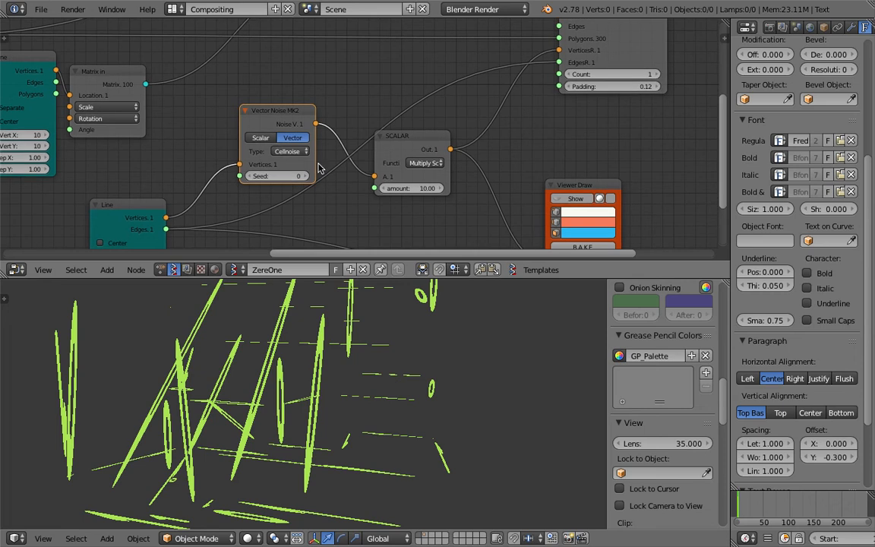
{"action": "left_click", "coordinate": [409, 188]}
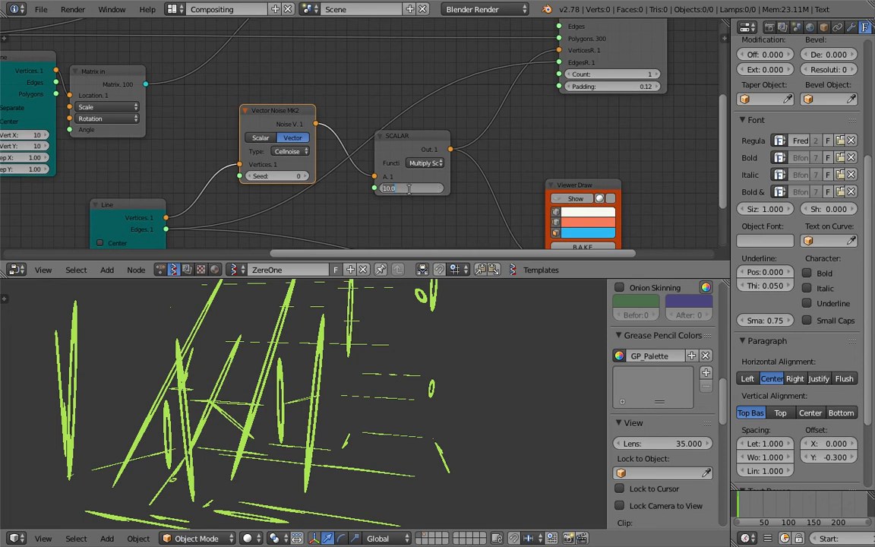
{"action": "type", "text": "3"}
{"action": "key", "text": "Return"}
{"action": "mouse_move", "coordinate": [339, 399]}
{"action": "middle_mouse_down"}
{"action": "mouse_move", "coordinate": [307, 396]}
{"action": "mouse_move", "coordinate": [330, 384]}
{"action": "mouse_move", "coordinate": [293, 400]}
{"action": "mouse_move", "coordinate": [344, 409]}
{"action": "mouse_move", "coordinate": [389, 396]}
{"action": "middle_mouse_up"}
Step: Save the file and add a Viewer BMeshMK2 node beside the last Viewer Draw
{"action": "scroll", "coordinate": [330, 384], "scroll_direction": "up", "scroll_amount": 3}
{"action": "middle_click_drag", "start_coordinate": [605, 155], "coordinate": [508, 158]}
{"action": "scroll", "coordinate": [507, 158], "scroll_direction": "down", "scroll_amount": 4}
{"action": "mouse_move", "coordinate": [577, 145]}
{"action": "middle_mouse_down"}
{"action": "mouse_move", "coordinate": [476, 148]}
{"action": "mouse_move", "coordinate": [392, 220]}
{"action": "middle_mouse_up"}
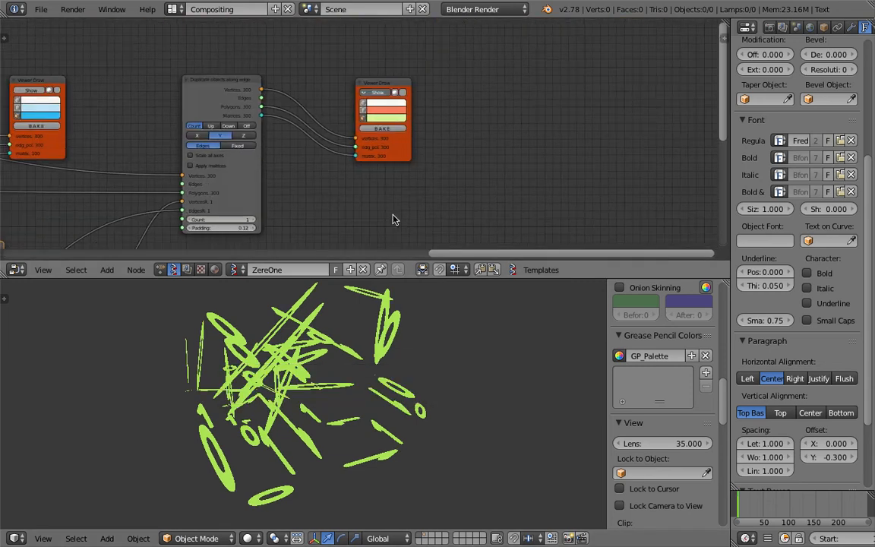
{"action": "scroll", "coordinate": [392, 220], "scroll_direction": "up", "scroll_amount": 1}
{"action": "key", "text": "ctrl+s"}
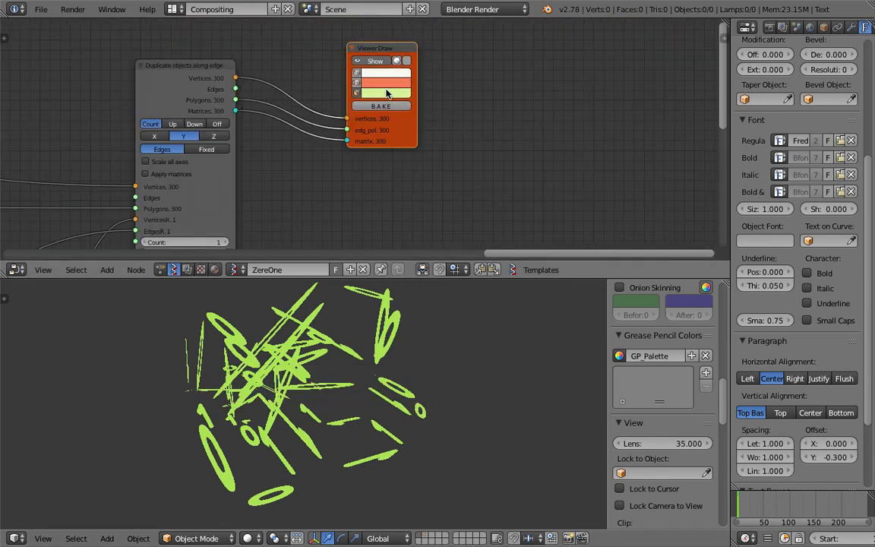
{"action": "key", "text": "shift+a"}
{"action": "left_click", "coordinate": [477, 117]}
{"action": "type", "text": "Int"}
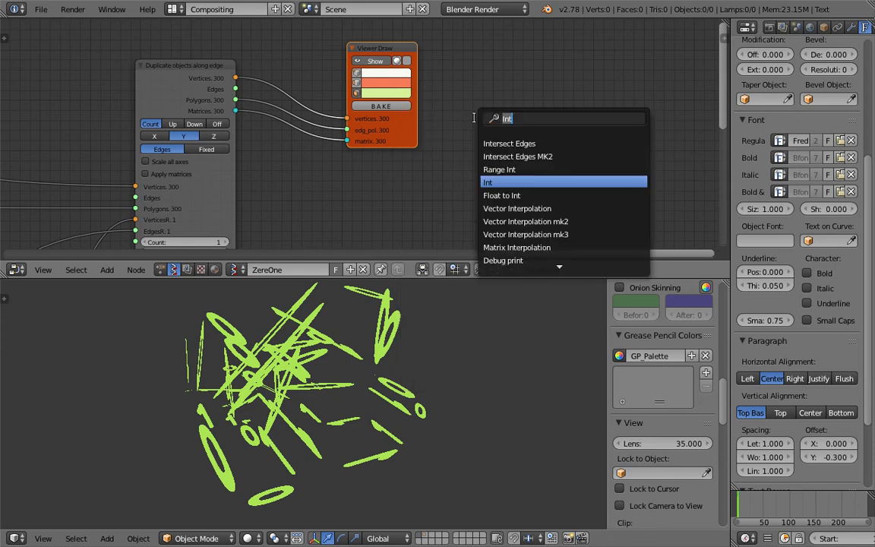
{"action": "type", "text": "bm"}
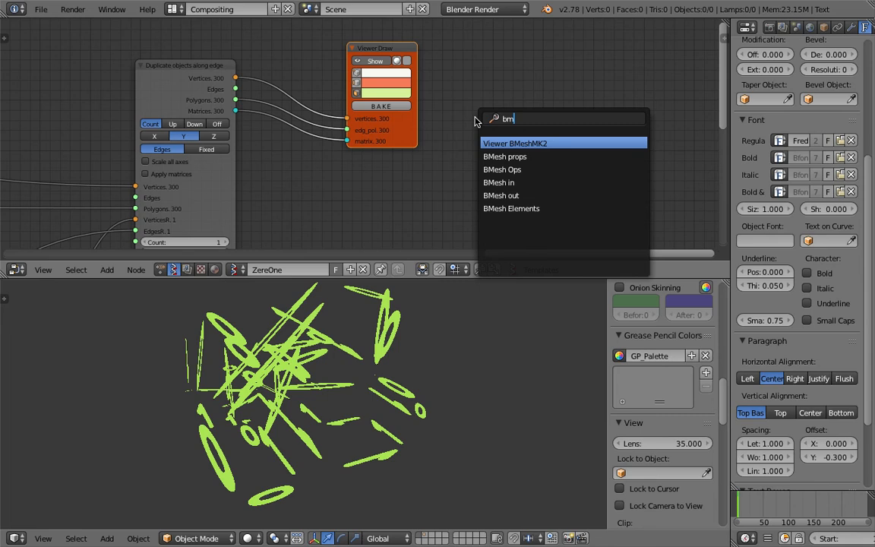
{"action": "key", "text": "Return"}
{"action": "left_click", "coordinate": [478, 90]}
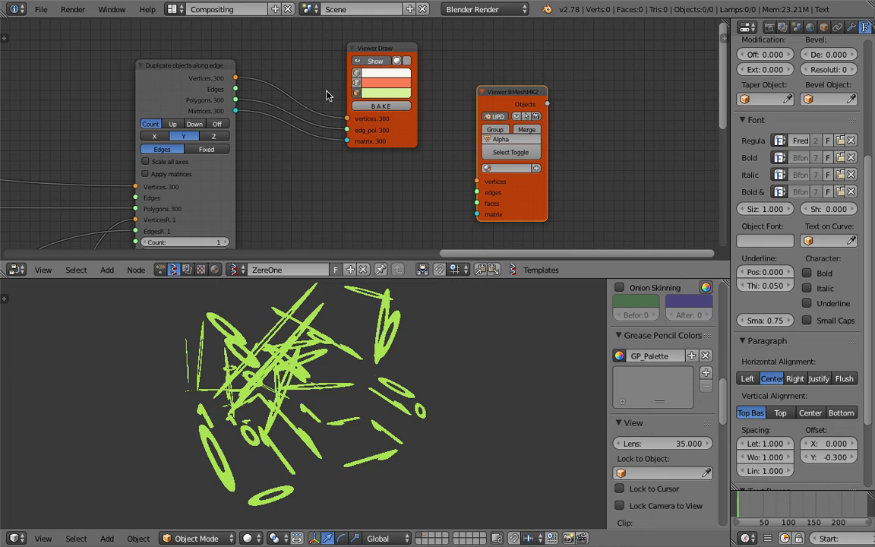
Step: Connect the Vertices, Polygons and Matrices of Duplicate objects along edge to the vertices, faces and matrix of Viewer BMeshMK2
{"action": "left_click_drag", "start_coordinate": [234, 78], "coordinate": [474, 182]}
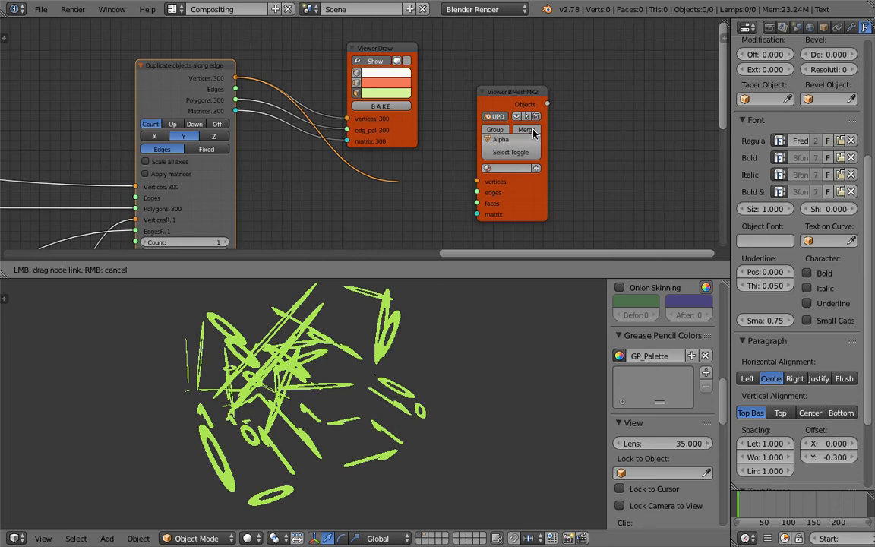
{"action": "left_click_drag", "start_coordinate": [236, 77], "coordinate": [475, 181]}
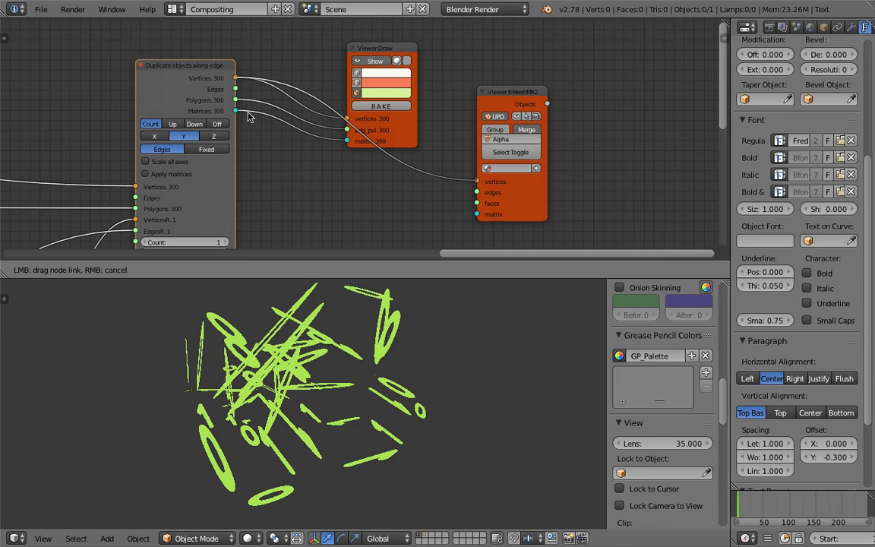
{"action": "left_click_drag", "start_coordinate": [236, 99], "coordinate": [424, 271]}
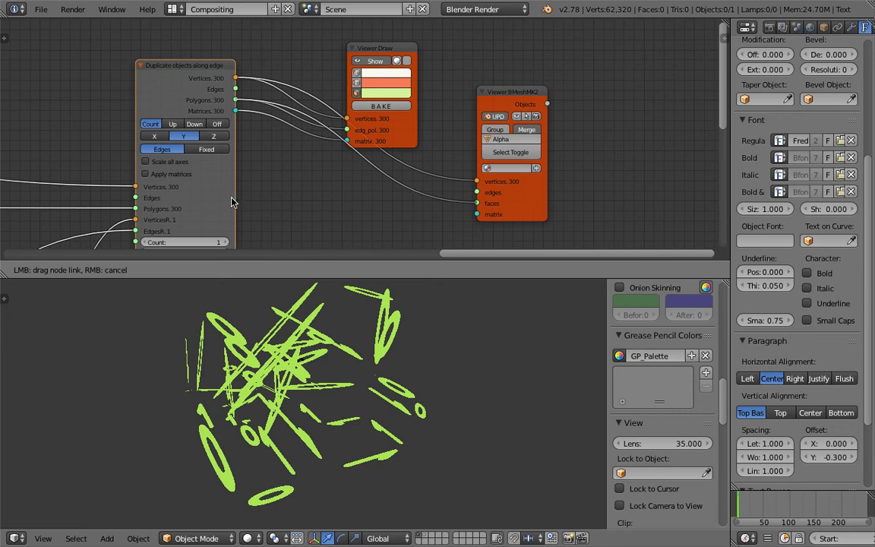
{"action": "scroll", "coordinate": [266, 202], "scroll_direction": "down", "scroll_amount": 2}
{"action": "middle_click_drag", "start_coordinate": [287, 203], "coordinate": [340, 174]}
{"action": "left_click_drag", "start_coordinate": [311, 90], "coordinate": [427, 152]}
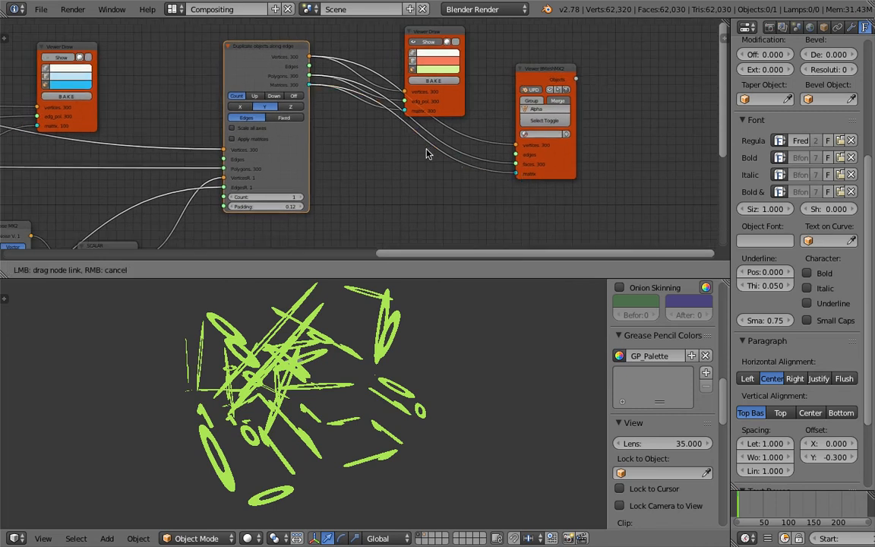
Step: Turn off the preview of the Viewer Draw node fed by the duplicates and inspect the generated mesh
{"action": "left_click", "coordinate": [420, 43]}
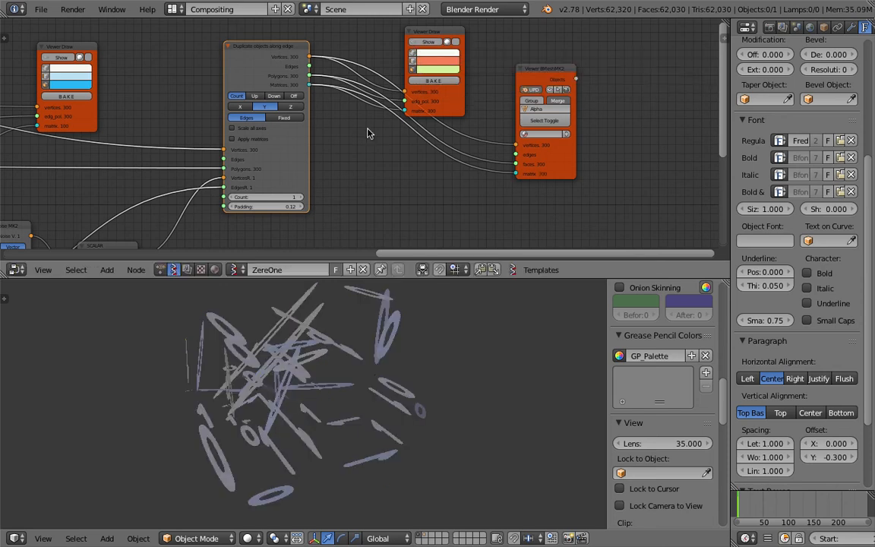
{"action": "mouse_move", "coordinate": [360, 431]}
{"action": "middle_mouse_down"}
{"action": "mouse_move", "coordinate": [485, 401]}
{"action": "mouse_move", "coordinate": [414, 378]}
{"action": "middle_mouse_up"}
{"action": "middle_click_drag", "start_coordinate": [16, 237], "coordinate": [417, 138]}
{"action": "middle_click_drag", "start_coordinate": [265, 167], "coordinate": [403, 126]}
{"action": "mouse_move", "coordinate": [255, 128]}
{"action": "middle_mouse_down"}
{"action": "mouse_move", "coordinate": [372, 128]}
{"action": "mouse_move", "coordinate": [266, 127]}
{"action": "mouse_move", "coordinate": [393, 119]}
{"action": "middle_mouse_up"}
{"action": "scroll", "coordinate": [258, 127], "scroll_direction": "up", "scroll_amount": 1}
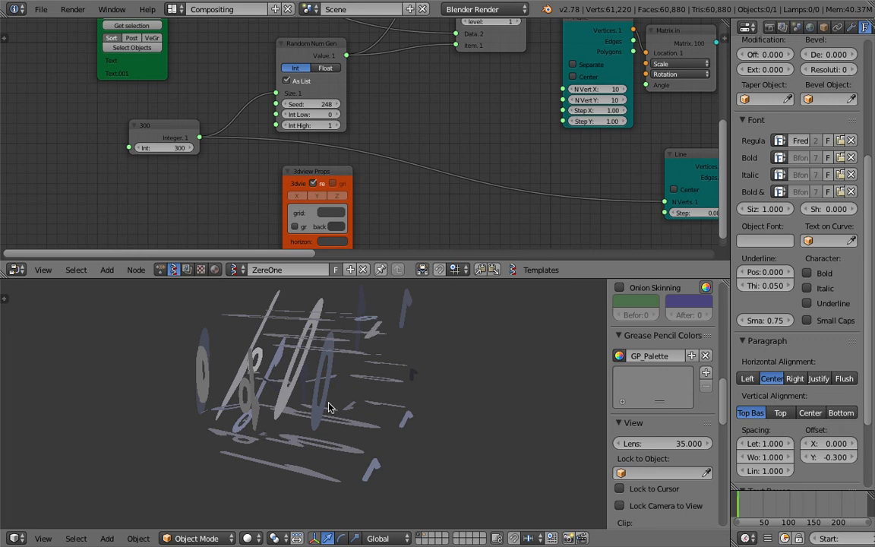
{"action": "middle_click_drag", "start_coordinate": [330, 407], "coordinate": [360, 421]}
Step: Advance the current frame on the timeline and shift the Vector Noise MK2 node slightly away from the SCALAR node
{"action": "scroll", "coordinate": [325, 138], "scroll_direction": "down", "scroll_amount": 4}
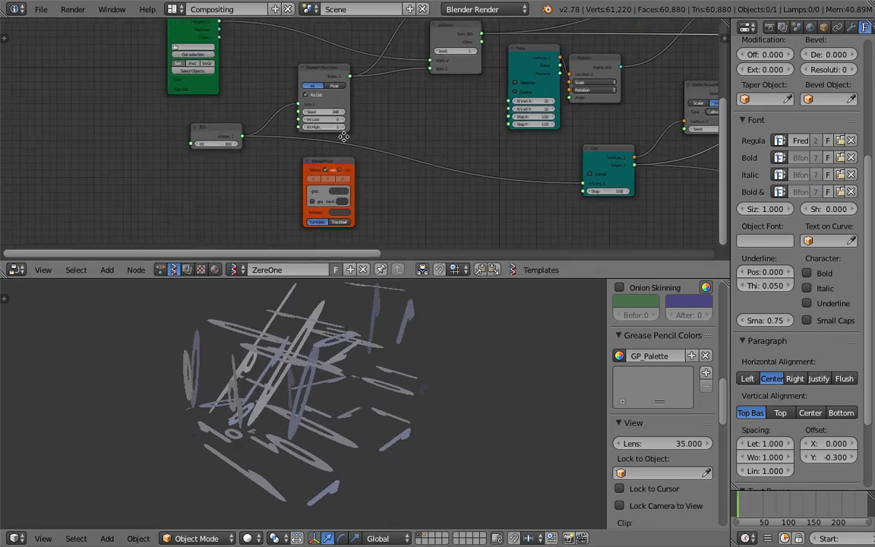
{"action": "middle_click_drag", "start_coordinate": [338, 139], "coordinate": [282, 139]}
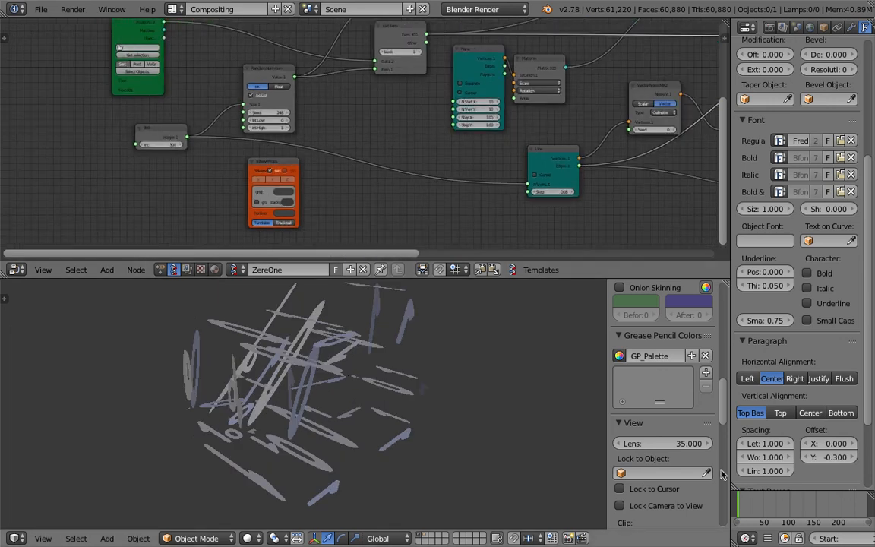
{"action": "left_click", "coordinate": [751, 499]}
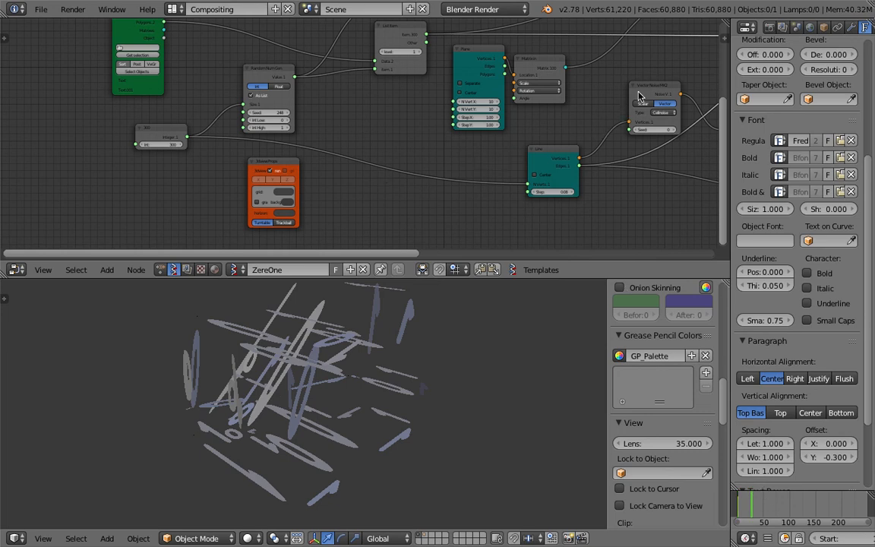
{"action": "scroll", "coordinate": [630, 112], "scroll_direction": "up", "scroll_amount": 1}
{"action": "middle_click_drag", "start_coordinate": [611, 112], "coordinate": [381, 129]}
{"action": "scroll", "coordinate": [364, 135], "scroll_direction": "up", "scroll_amount": 2}
{"action": "left_click_drag", "start_coordinate": [503, 87], "coordinate": [469, 72]}
{"action": "scroll", "coordinate": [486, 125], "scroll_direction": "up", "scroll_amount": 1}
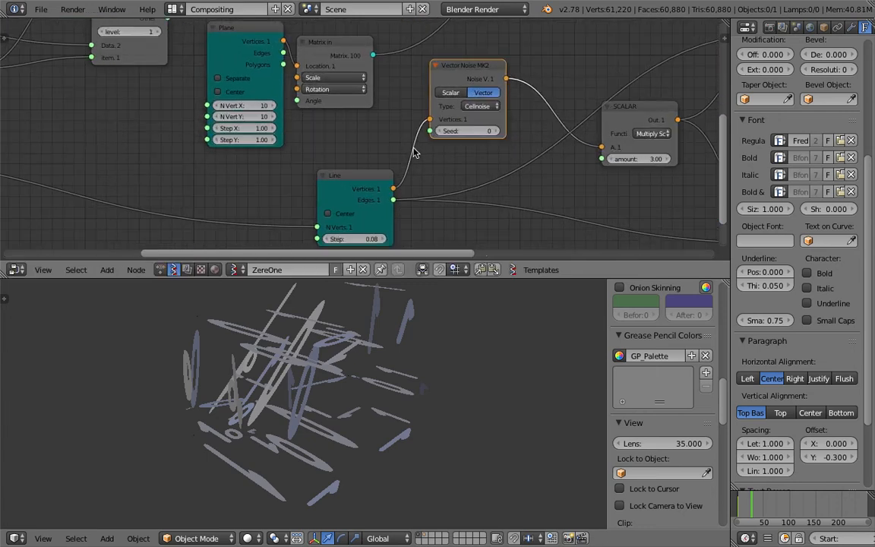
Step: Add a Frame info node and connect its Current Frame to the Seed of Vector Noise MK2
{"action": "key", "text": "shift+a"}
{"action": "left_click", "coordinate": [213, 176]}
{"action": "type", "text": "frame"}
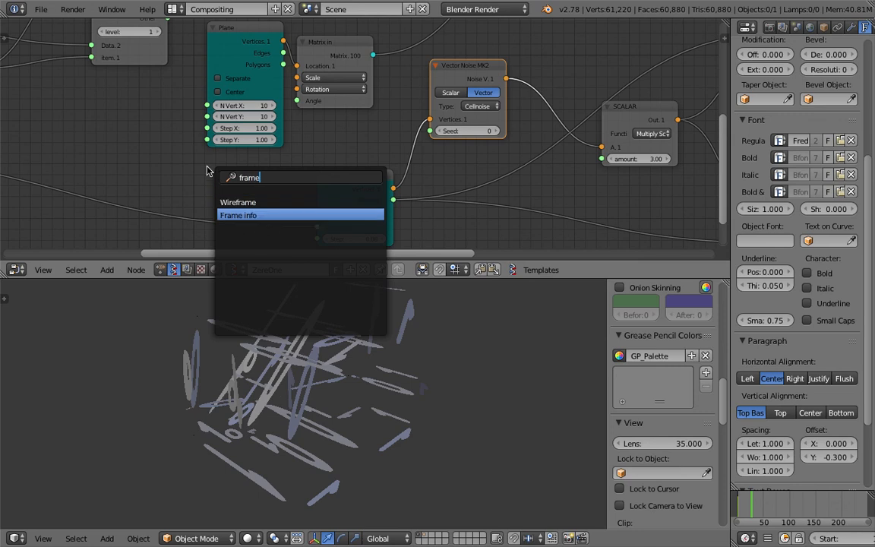
{"action": "key", "text": "Return"}
{"action": "left_click", "coordinate": [200, 158]}
{"action": "left_click_drag", "start_coordinate": [276, 173], "coordinate": [459, 160]}
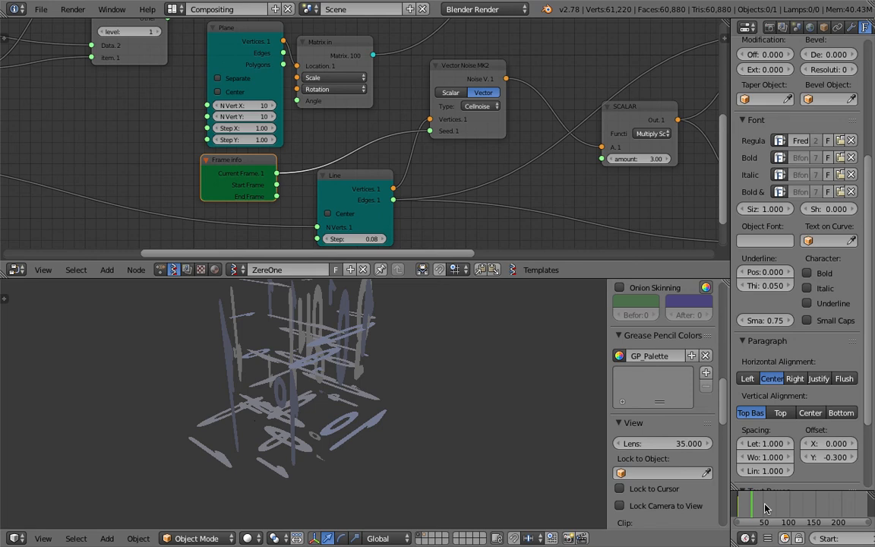
Step: Go to about frame 50 and inspect the characters' new layout
{"action": "left_click", "coordinate": [766, 509]}
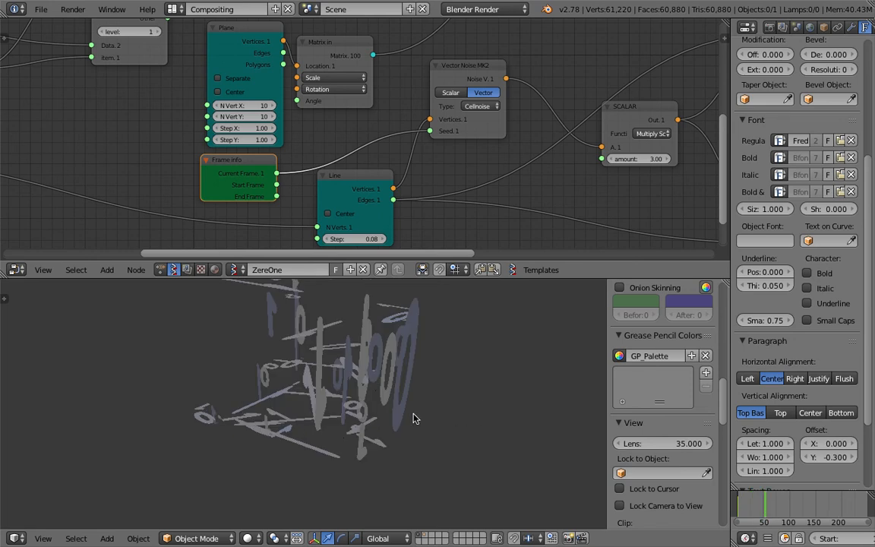
{"action": "mouse_move", "coordinate": [353, 414]}
{"action": "middle_mouse_down"}
{"action": "mouse_move", "coordinate": [499, 379]}
{"action": "mouse_move", "coordinate": [402, 383]}
{"action": "mouse_move", "coordinate": [357, 411]}
{"action": "mouse_move", "coordinate": [364, 417]}
{"action": "middle_mouse_up"}
{"action": "middle_click_drag", "start_coordinate": [250, 203], "coordinate": [373, 178]}
{"action": "scroll", "coordinate": [373, 177], "scroll_direction": "down", "scroll_amount": 3}
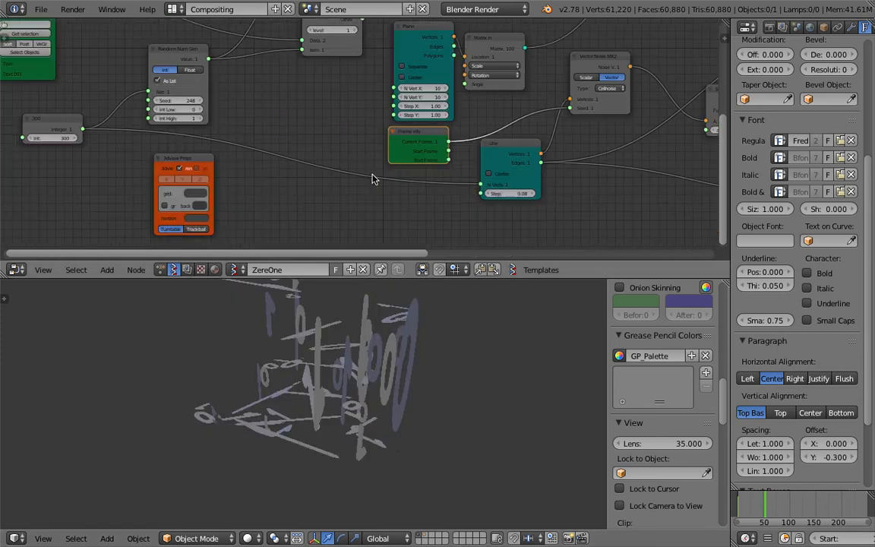
Step: Try a Step of 1.2 on the Line node and inspect the mesh
{"action": "scroll", "coordinate": [376, 180], "scroll_direction": "up", "scroll_amount": 2}
{"action": "scroll", "coordinate": [435, 192], "scroll_direction": "up", "scroll_amount": 1}
{"action": "left_click", "coordinate": [502, 200]}
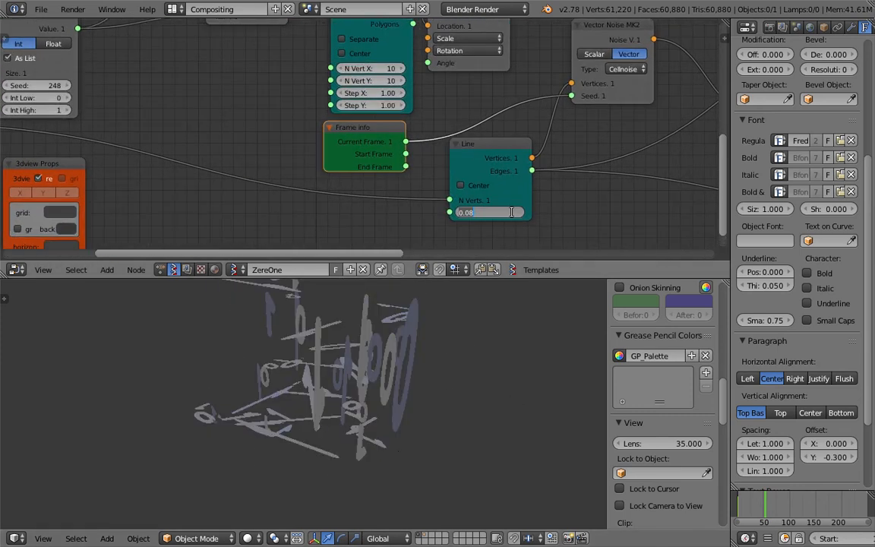
{"action": "type", "text": "1.2"}
{"action": "key", "text": "Return"}
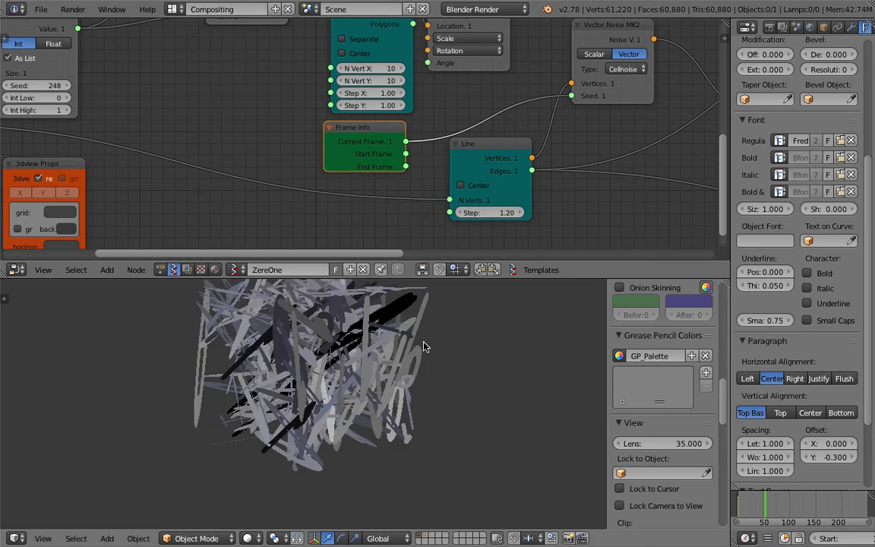
{"action": "middle_click_drag", "start_coordinate": [419, 342], "coordinate": [475, 308]}
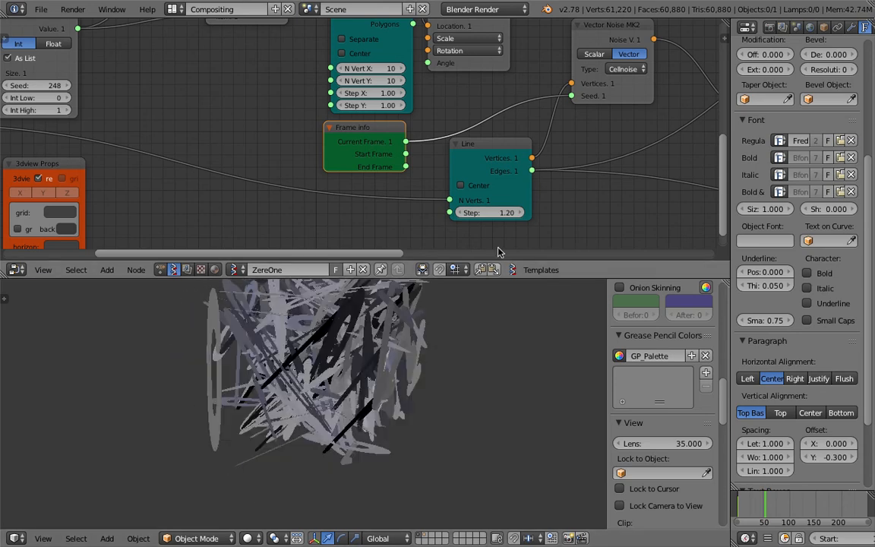
Step: Set the Line node's Step to 0.088 and save the file
{"action": "left_click", "coordinate": [502, 212]}
{"action": "type", "text": "0.0"}
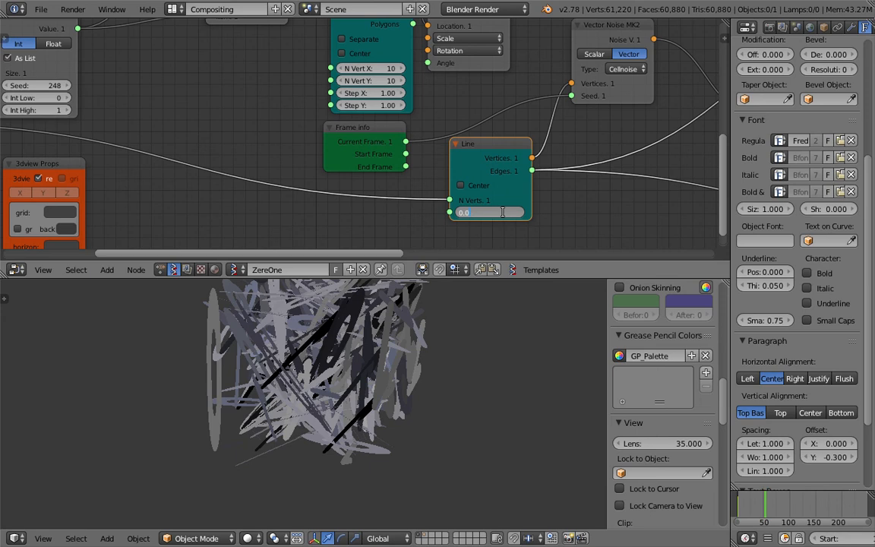
{"action": "type", "text": "88"}
{"action": "key", "text": "Return"}
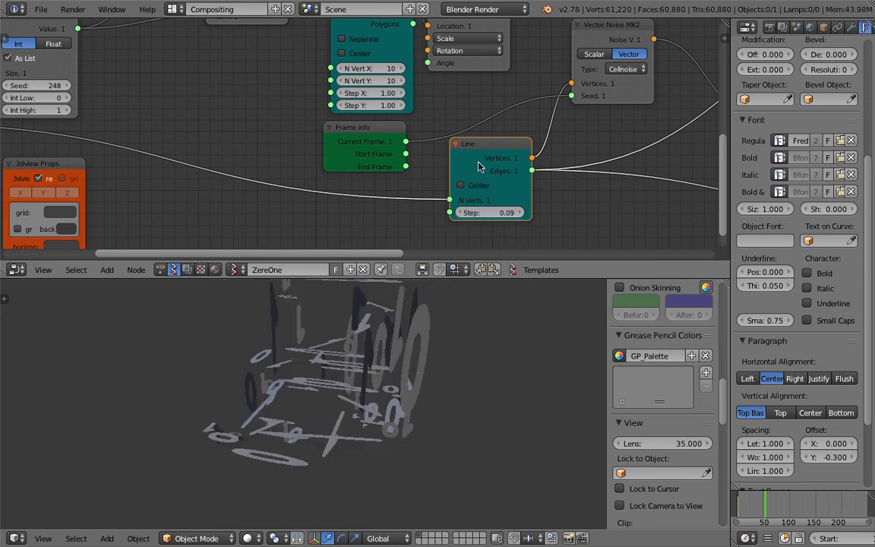
{"action": "middle_click_drag", "start_coordinate": [439, 308], "coordinate": [372, 348]}
{"action": "key", "text": "ctrl+s"}
{"action": "left_click", "coordinate": [405, 376]}
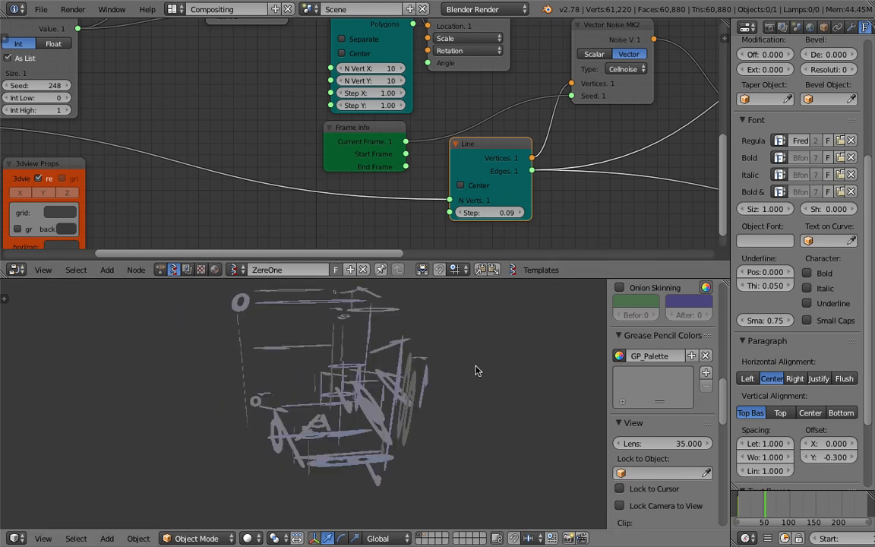
Step: Enable Matcap shading for the 3D view and save the file
{"action": "middle_click_drag", "start_coordinate": [477, 371], "coordinate": [556, 388]}
{"action": "scroll", "coordinate": [642, 426], "scroll_direction": "down", "scroll_amount": 15}
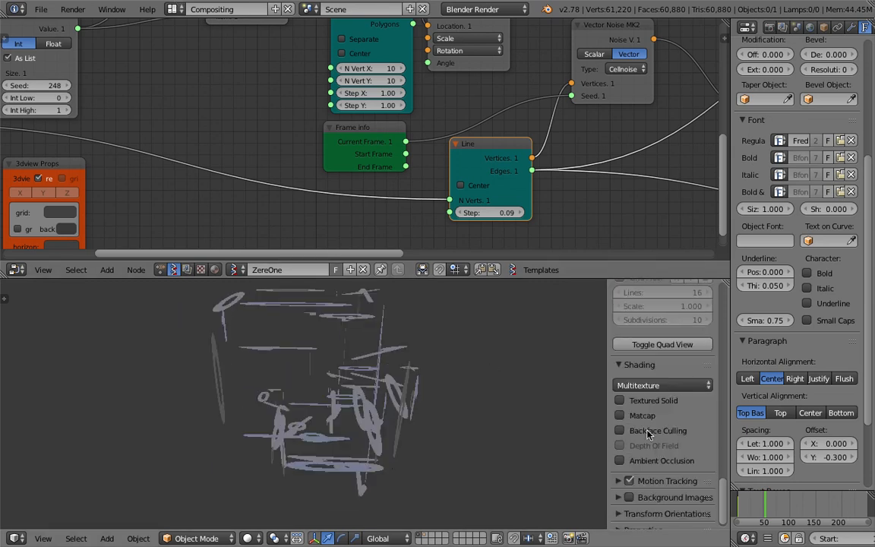
{"action": "left_click", "coordinate": [645, 417]}
{"action": "middle_click_drag", "start_coordinate": [471, 380], "coordinate": [387, 388]}
{"action": "key", "text": "ctrl+s"}
{"action": "left_click", "coordinate": [328, 377]}
Step: Select the Alpha_0 mesh and add a Decimate modifier to it
{"action": "right_click", "coordinate": [387, 395]}
{"action": "left_click", "coordinate": [851, 27]}
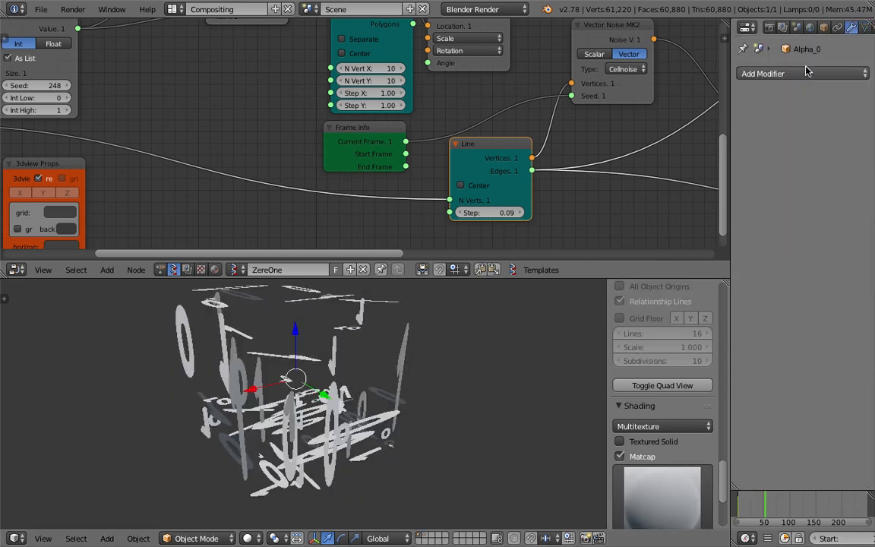
{"action": "left_click", "coordinate": [801, 73]}
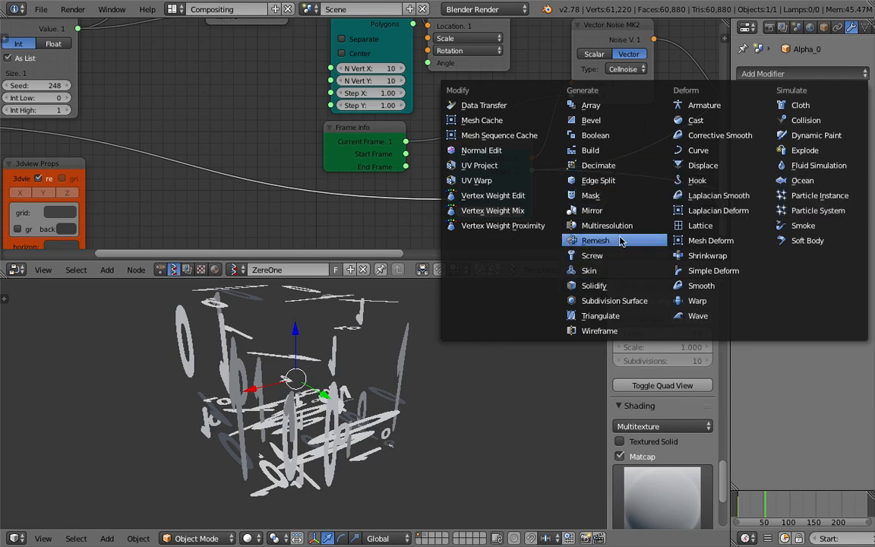
{"action": "left_click", "coordinate": [622, 167]}
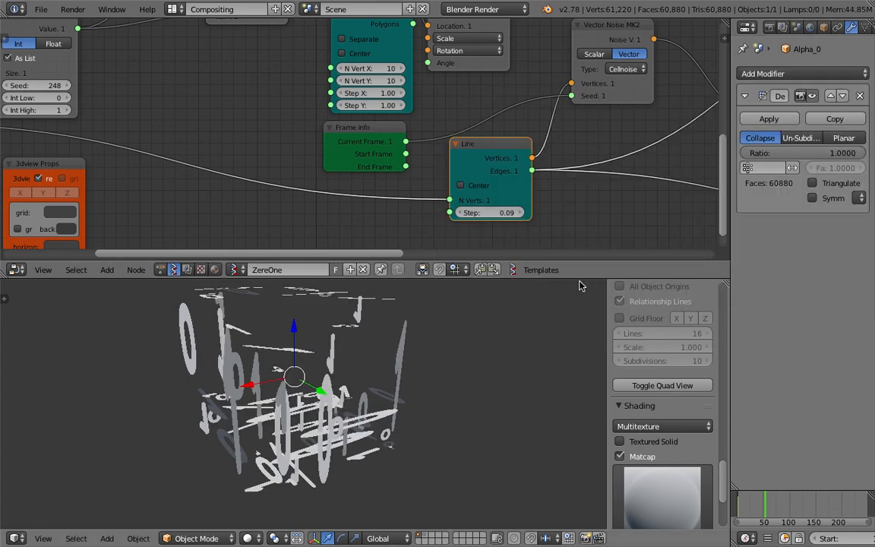
Step: Try a Decimate ratio of 0.8 on the character mesh
{"action": "left_click_drag", "start_coordinate": [854, 154], "coordinate": [821, 155]}
{"action": "left_click", "coordinate": [818, 153]}
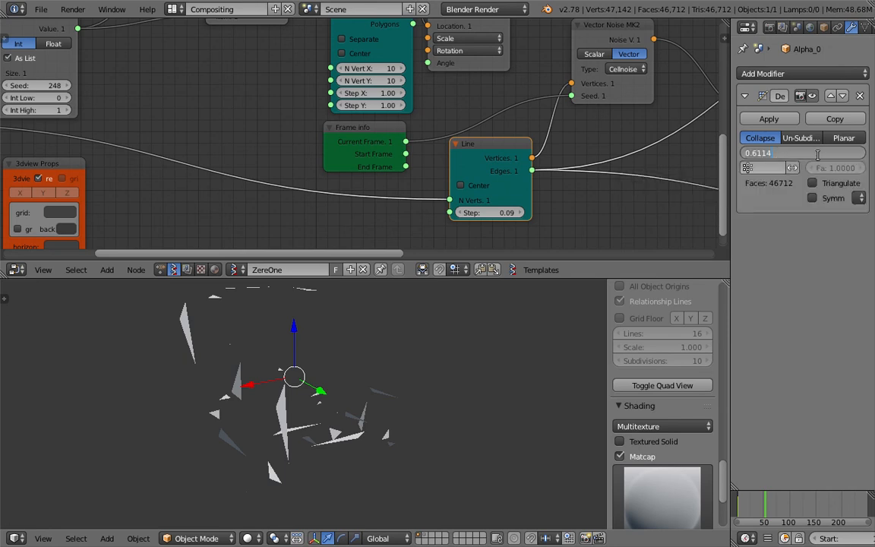
{"action": "type", "text": "0.8"}
{"action": "key", "text": "Return"}
{"action": "middle_click_drag", "start_coordinate": [323, 396], "coordinate": [281, 393]}
Step: Set the Decimate ratio to 0.4 and inspect the reduced mesh
{"action": "left_click", "coordinate": [818, 155]}
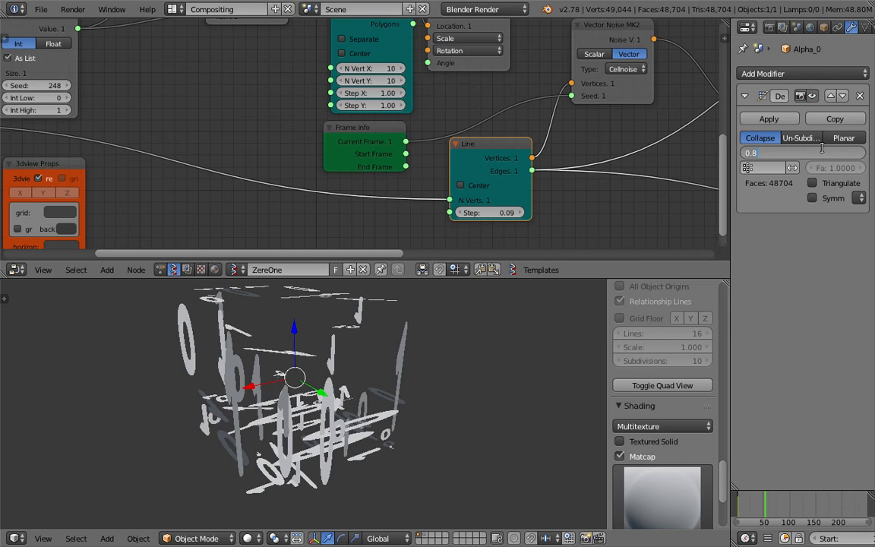
{"action": "type", "text": "0.4"}
{"action": "key", "text": "Return"}
{"action": "middle_click_drag", "start_coordinate": [334, 379], "coordinate": [275, 427]}
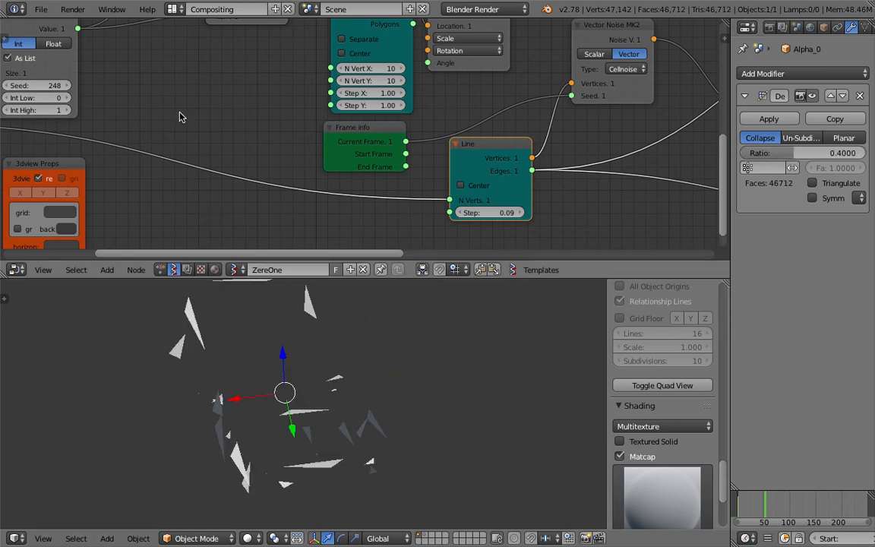
Step: Set the integer node that feeds the Random Num Gen size and the Line vertex count to 600
{"action": "middle_click_drag", "start_coordinate": [182, 117], "coordinate": [517, 68]}
{"action": "scroll", "coordinate": [486, 76], "scroll_direction": "down", "scroll_amount": 2}
{"action": "middle_click_drag", "start_coordinate": [294, 123], "coordinate": [313, 184]}
{"action": "left_click", "coordinate": [284, 145]}
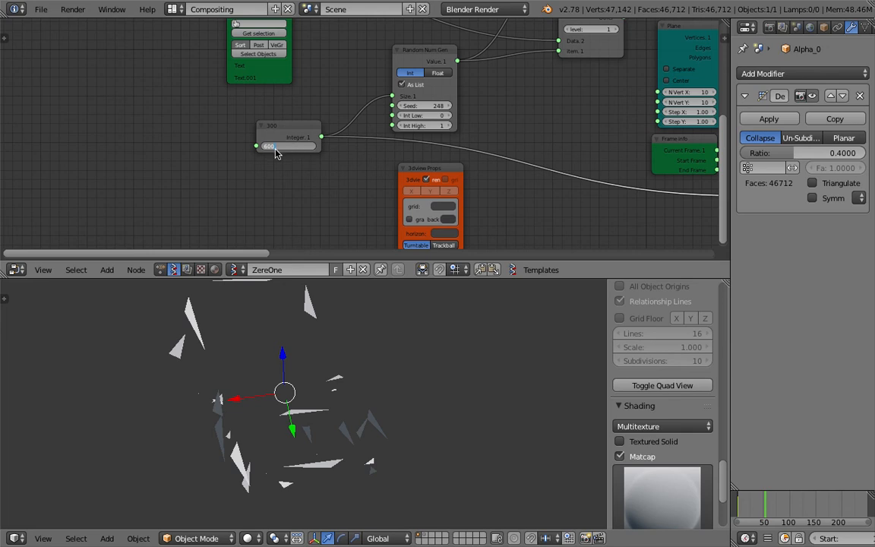
{"action": "key", "text": "Return"}
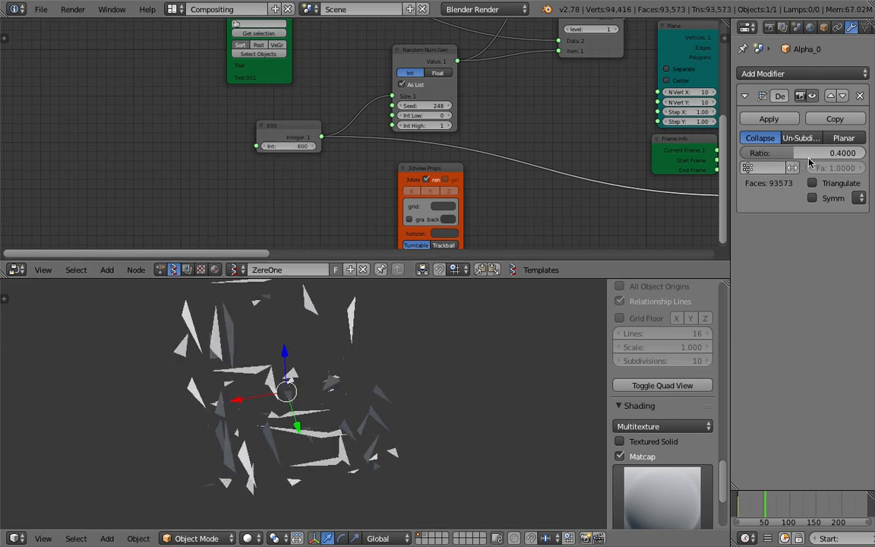
Step: Try the Decimate modifier with Triangulate enabled and a ratio of 0.78, and inspect the character mesh
{"action": "left_click", "coordinate": [813, 183]}
{"action": "left_click", "coordinate": [810, 156]}
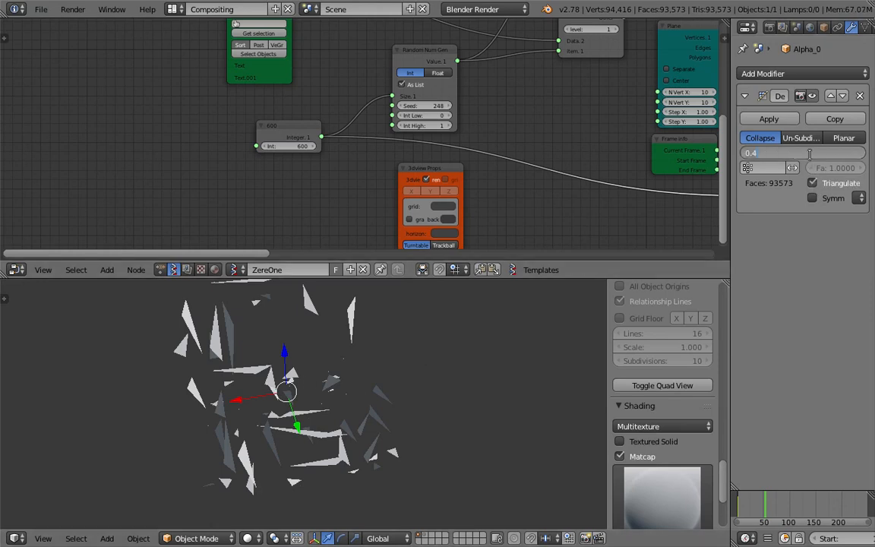
{"action": "type", "text": ".78"}
{"action": "key", "text": "Return"}
{"action": "mouse_move", "coordinate": [360, 402]}
{"action": "middle_mouse_down"}
{"action": "mouse_move", "coordinate": [461, 375]}
{"action": "mouse_move", "coordinate": [363, 414]}
{"action": "middle_mouse_up"}
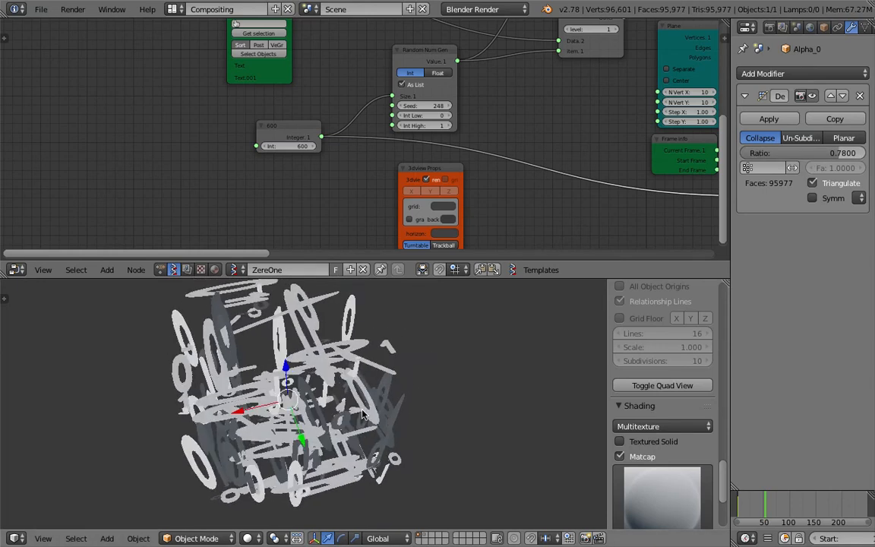
{"action": "scroll", "coordinate": [363, 414], "scroll_direction": "up", "scroll_amount": 4}
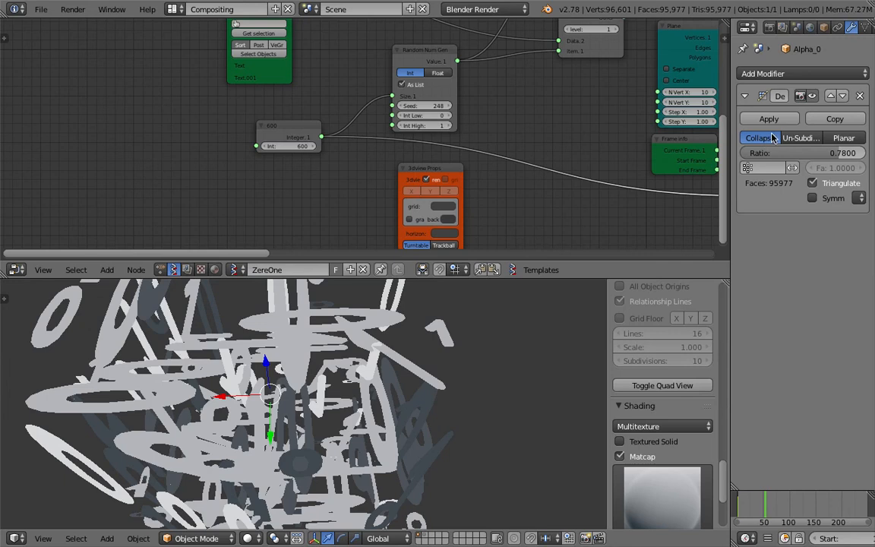
Step: Remove the Decimate modifier from Alpha_0 and view the mesh in wireframe display
{"action": "left_click", "coordinate": [857, 95]}
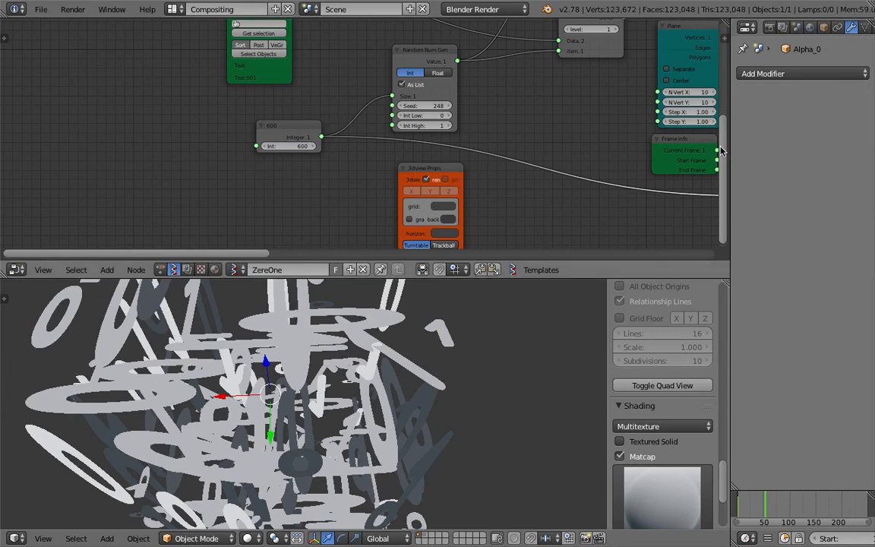
{"action": "mouse_move", "coordinate": [467, 353]}
{"action": "middle_mouse_down"}
{"action": "mouse_move", "coordinate": [480, 326]}
{"action": "mouse_move", "coordinate": [412, 355]}
{"action": "mouse_move", "coordinate": [462, 312]}
{"action": "middle_mouse_up"}
{"action": "key", "text": "z"}
Step: Try a Wireframe modifier on Alpha_0 in solid display, inspect it from several angles, and remove it
{"action": "left_click", "coordinate": [790, 72]}
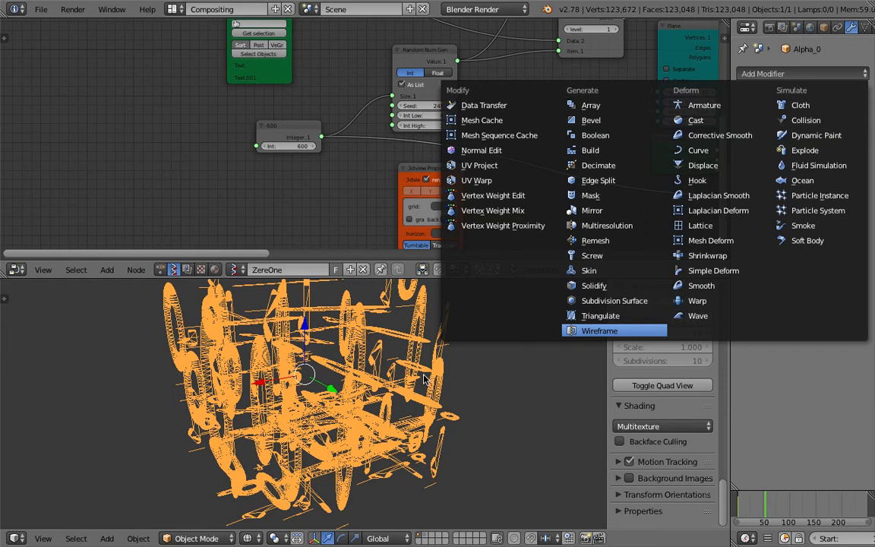
{"action": "key", "text": "Return"}
{"action": "key", "text": "z"}
{"action": "mouse_move", "coordinate": [422, 380]}
{"action": "middle_mouse_down"}
{"action": "mouse_move", "coordinate": [352, 391]}
{"action": "mouse_move", "coordinate": [310, 386]}
{"action": "mouse_move", "coordinate": [327, 376]}
{"action": "mouse_move", "coordinate": [342, 346]}
{"action": "mouse_move", "coordinate": [459, 332]}
{"action": "middle_mouse_up"}
{"action": "scroll", "coordinate": [352, 391], "scroll_direction": "up", "scroll_amount": 5}
{"action": "scroll", "coordinate": [309, 386], "scroll_direction": "down", "scroll_amount": 3}
{"action": "scroll", "coordinate": [326, 377], "scroll_direction": "down", "scroll_amount": 2}
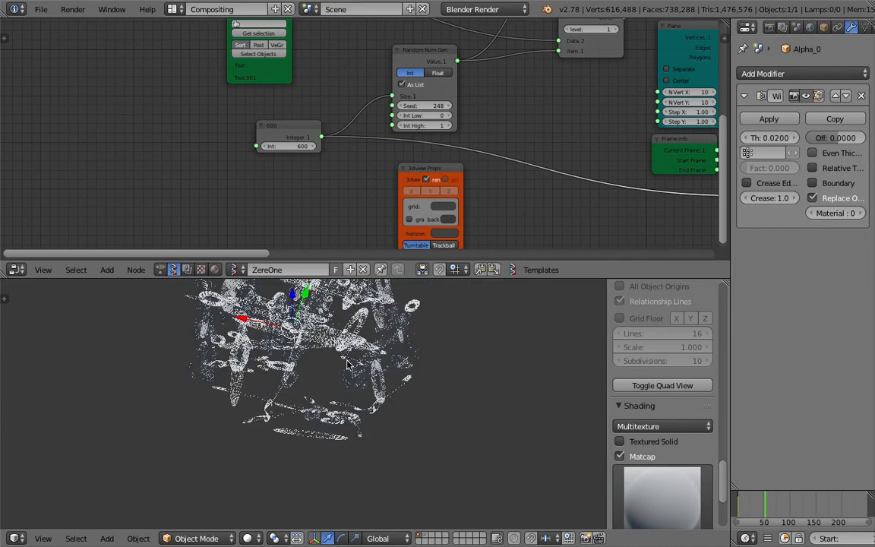
{"action": "middle_click_drag", "start_coordinate": [346, 351], "coordinate": [577, 353]}
{"action": "scroll", "coordinate": [357, 429], "scroll_direction": "up", "scroll_amount": 4}
{"action": "scroll", "coordinate": [397, 400], "scroll_direction": "down", "scroll_amount": 4}
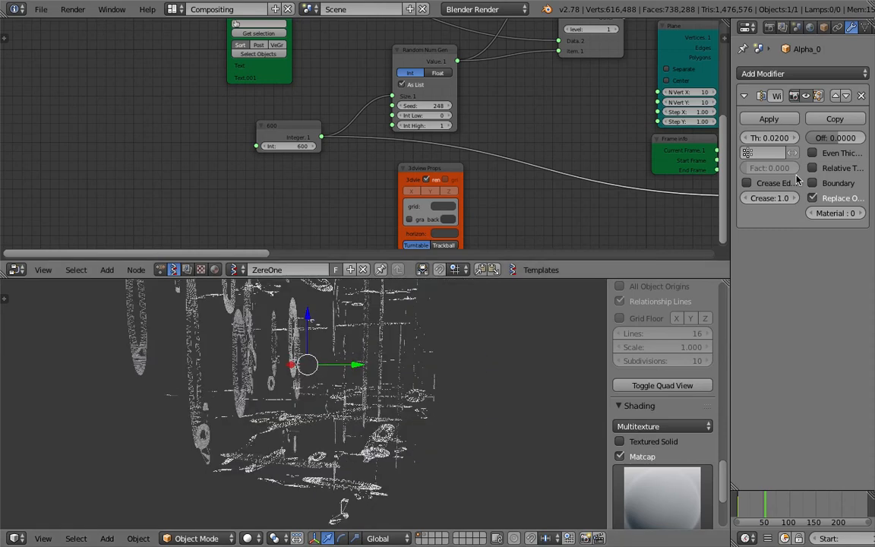
{"action": "left_click", "coordinate": [862, 96]}
Step: Look over the node tree, inspect the unmodified characters in a maximized 3D view, and return to the split layout
{"action": "scroll", "coordinate": [562, 164], "scroll_direction": "down", "scroll_amount": 4}
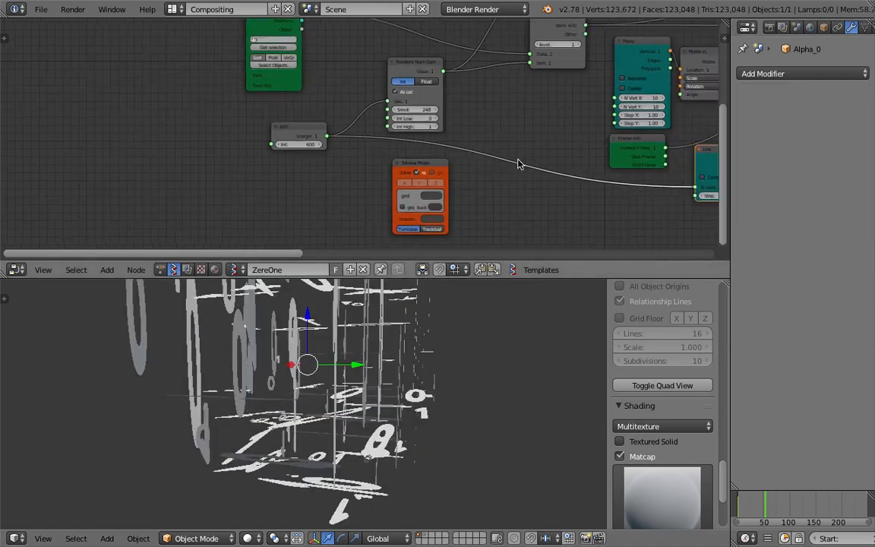
{"action": "scroll", "coordinate": [402, 114], "scroll_direction": "up", "scroll_amount": 3}
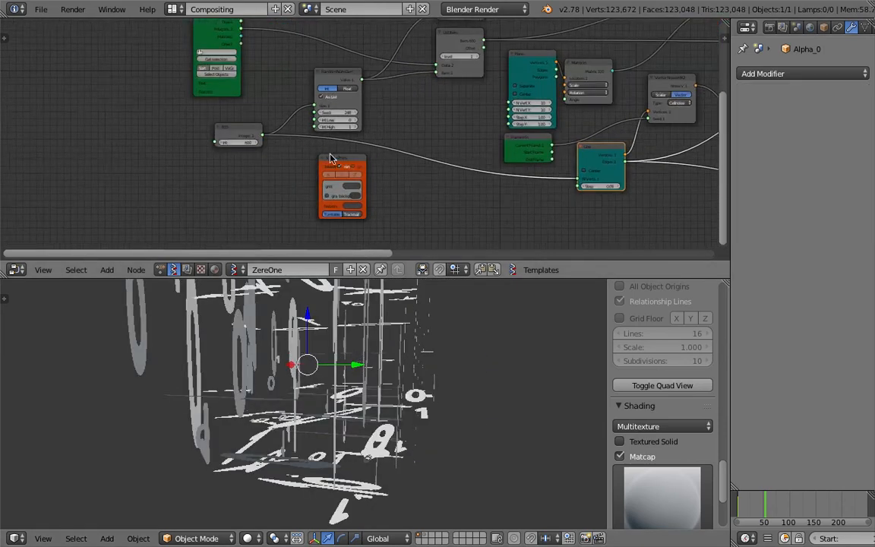
{"action": "middle_click_drag", "start_coordinate": [474, 375], "coordinate": [511, 300]}
{"action": "key", "text": "ctrl+Up"}
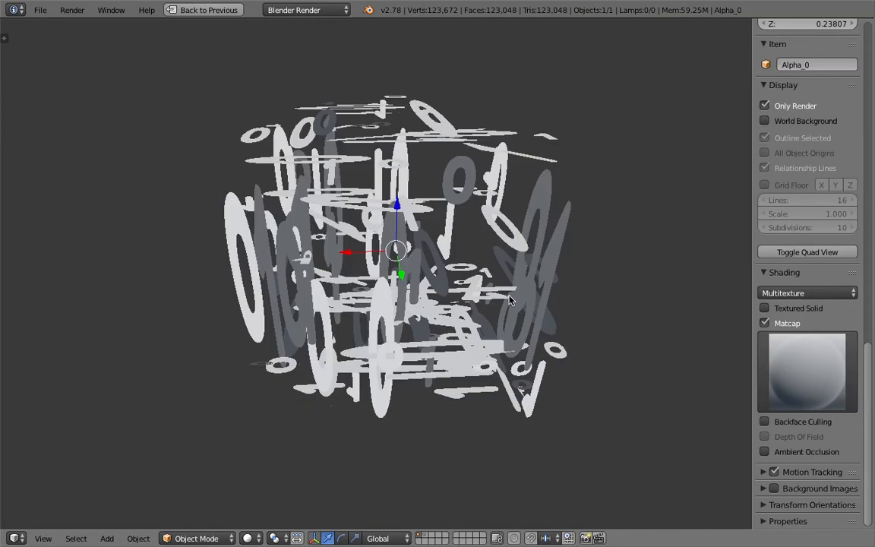
{"action": "left_click", "coordinate": [211, 13]}
{"action": "middle_click_drag", "start_coordinate": [489, 372], "coordinate": [546, 395]}
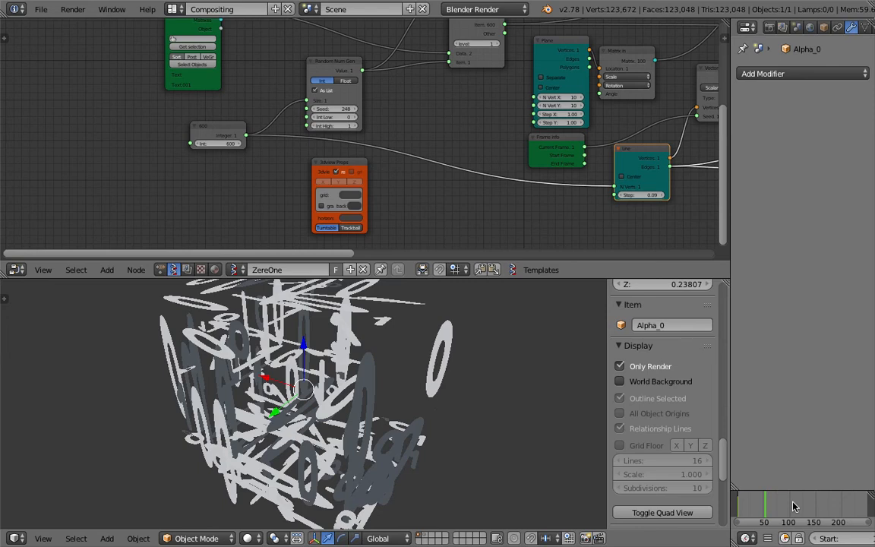
Step: Move the timeline to about frame 110 and save the file
{"action": "left_click", "coordinate": [793, 506]}
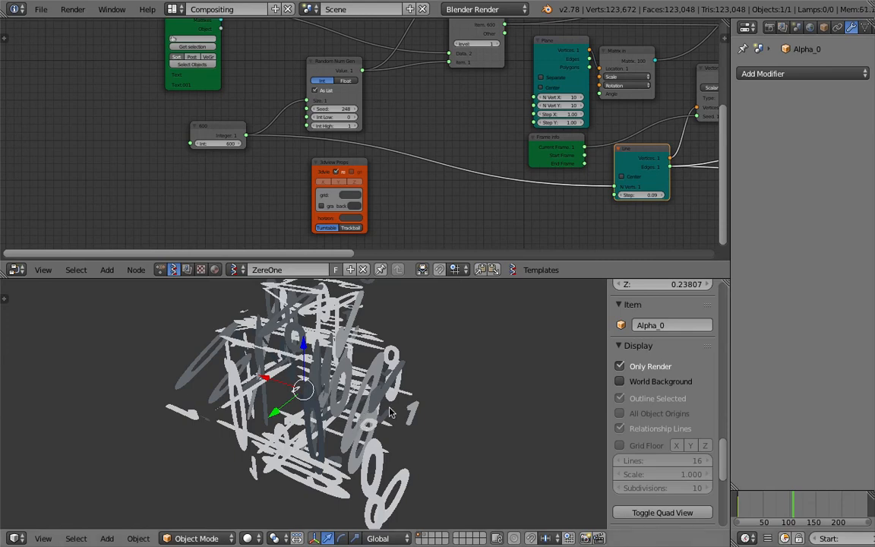
{"action": "key", "text": "ctrl+s"}
{"action": "left_click", "coordinate": [462, 386]}
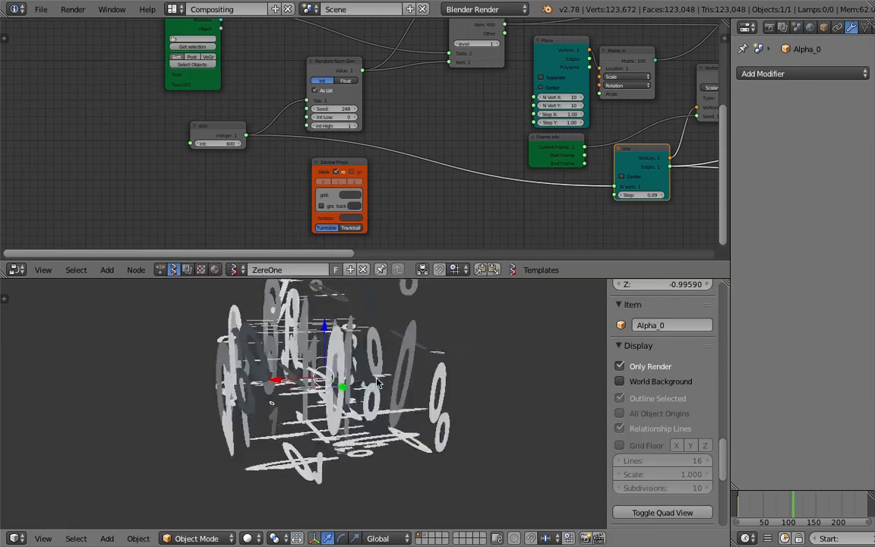
Step: Move the Objects in mk3 node farther away from the List Item nodes to make room between them
{"action": "middle_click_drag", "start_coordinate": [349, 135], "coordinate": [338, 211]}
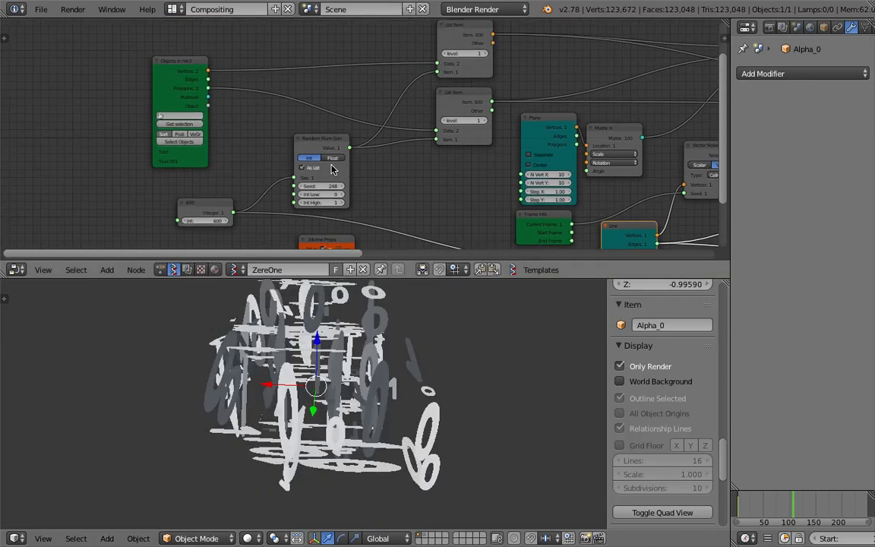
{"action": "middle_click_drag", "start_coordinate": [318, 94], "coordinate": [329, 114]}
{"action": "left_click_drag", "start_coordinate": [202, 87], "coordinate": [147, 75]}
{"action": "middle_click_drag", "start_coordinate": [215, 75], "coordinate": [212, 117]}
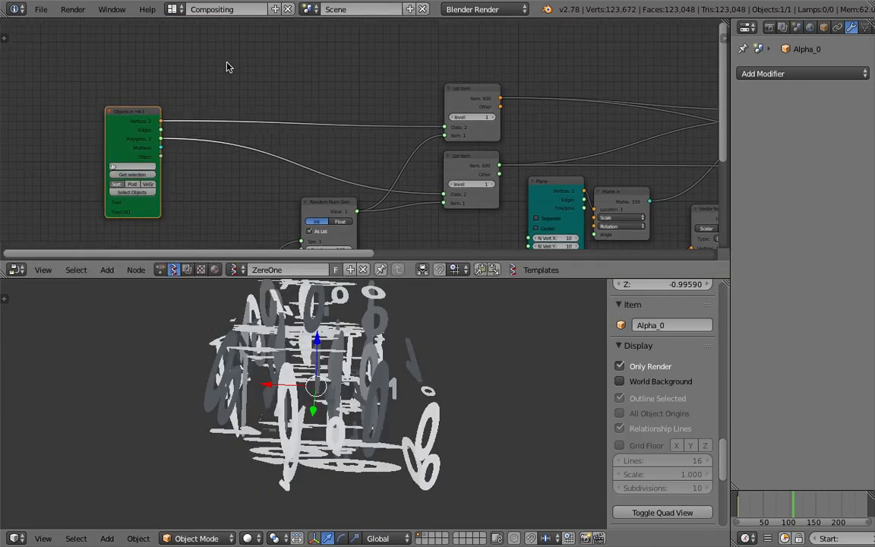
{"action": "key", "text": "shift+a"}
{"action": "left_click", "coordinate": [227, 65]}
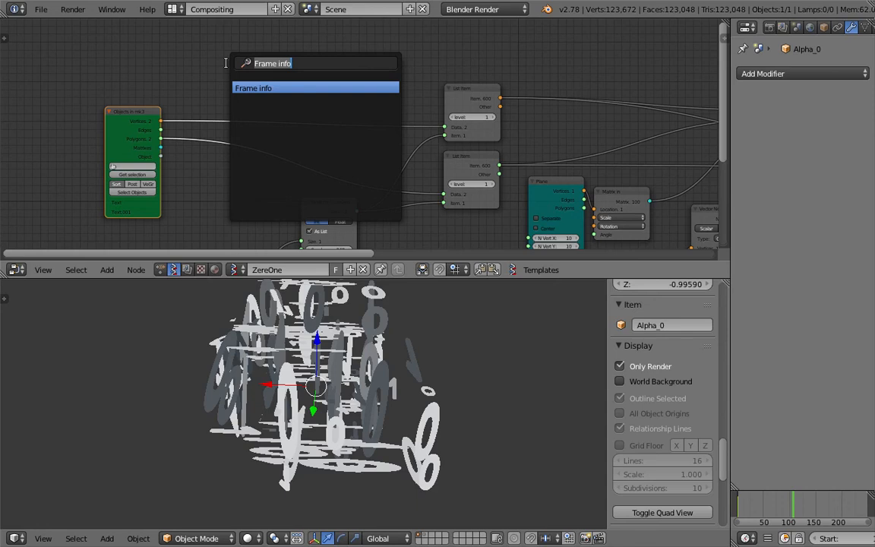
{"action": "key", "text": "Escape"}
Step: Change the 3D view's matcap to the multicoloured normal-map sphere
{"action": "mouse_move", "coordinate": [404, 372]}
{"action": "middle_mouse_down"}
{"action": "mouse_move", "coordinate": [313, 414]}
{"action": "mouse_move", "coordinate": [407, 348]}
{"action": "mouse_move", "coordinate": [496, 362]}
{"action": "mouse_move", "coordinate": [329, 386]}
{"action": "mouse_move", "coordinate": [275, 357]}
{"action": "mouse_move", "coordinate": [266, 332]}
{"action": "mouse_move", "coordinate": [160, 287]}
{"action": "mouse_move", "coordinate": [354, 353]}
{"action": "mouse_move", "coordinate": [516, 382]}
{"action": "middle_mouse_up"}
{"action": "scroll", "coordinate": [330, 385], "scroll_direction": "up", "scroll_amount": 4}
{"action": "scroll", "coordinate": [672, 438], "scroll_direction": "down", "scroll_amount": 6}
{"action": "left_click", "coordinate": [671, 438]}
{"action": "left_click", "coordinate": [570, 350]}
{"action": "middle_click_drag", "start_coordinate": [420, 349], "coordinate": [281, 397]}
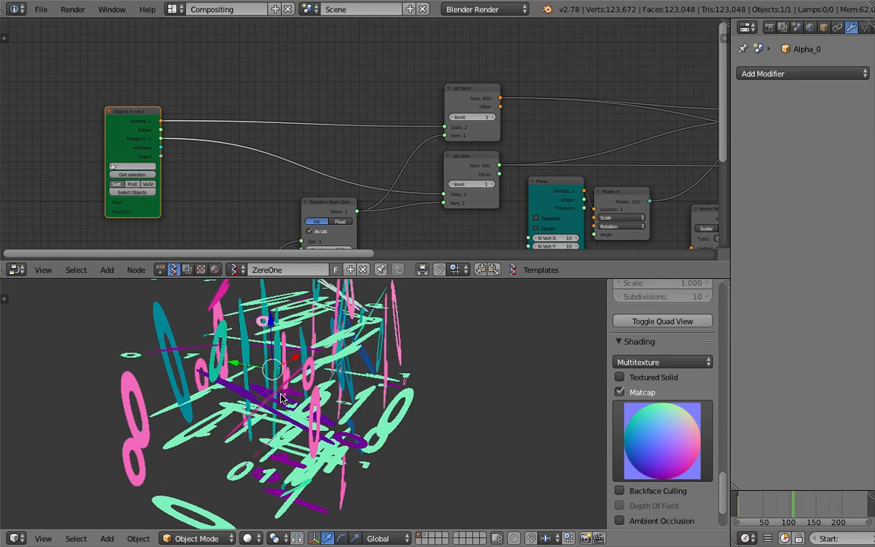
Step: Maximize the 3D view and inspect the coloured characters from another angle
{"action": "key", "text": "ctrl+Up"}
{"action": "middle_click_drag", "start_coordinate": [346, 370], "coordinate": [454, 310]}
{"action": "scroll", "coordinate": [391, 263], "scroll_direction": "up", "scroll_amount": 2}
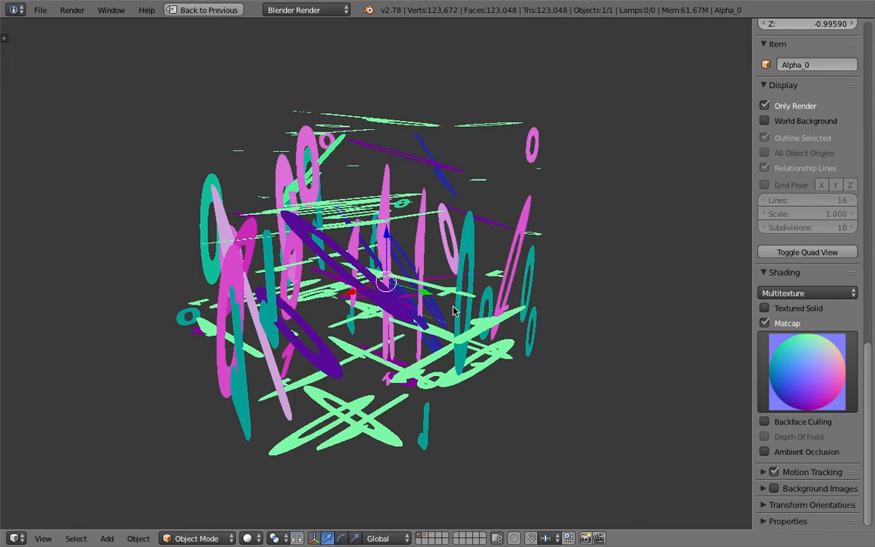